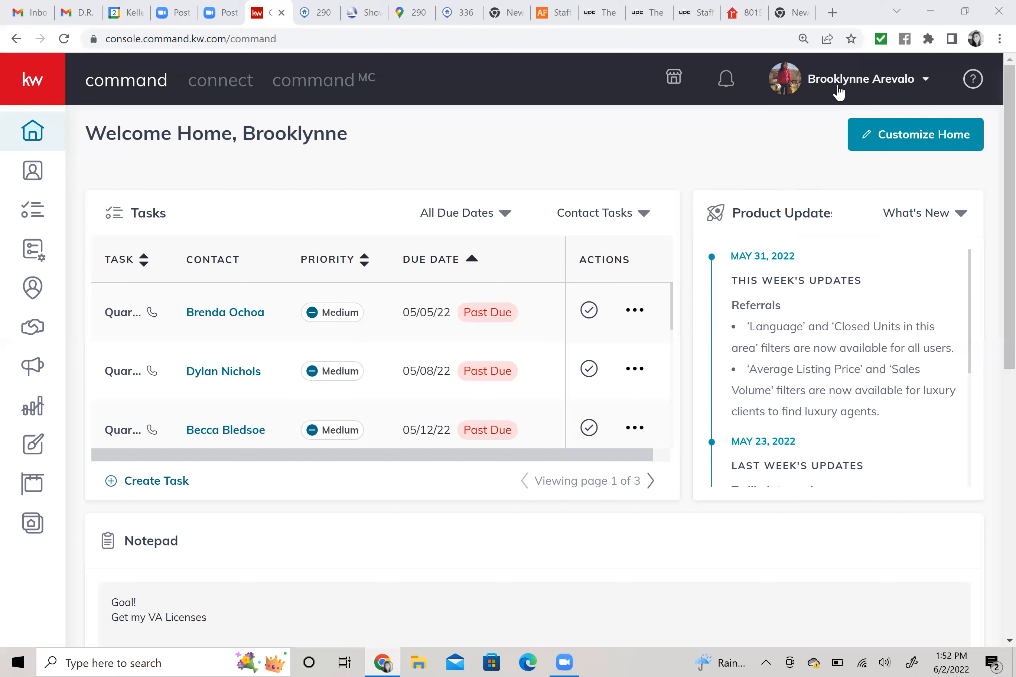
Go to Settings from the profile menu to see connected apps like DocuSign and Facebook.
left_click(849, 92)
left_click(926, 86)
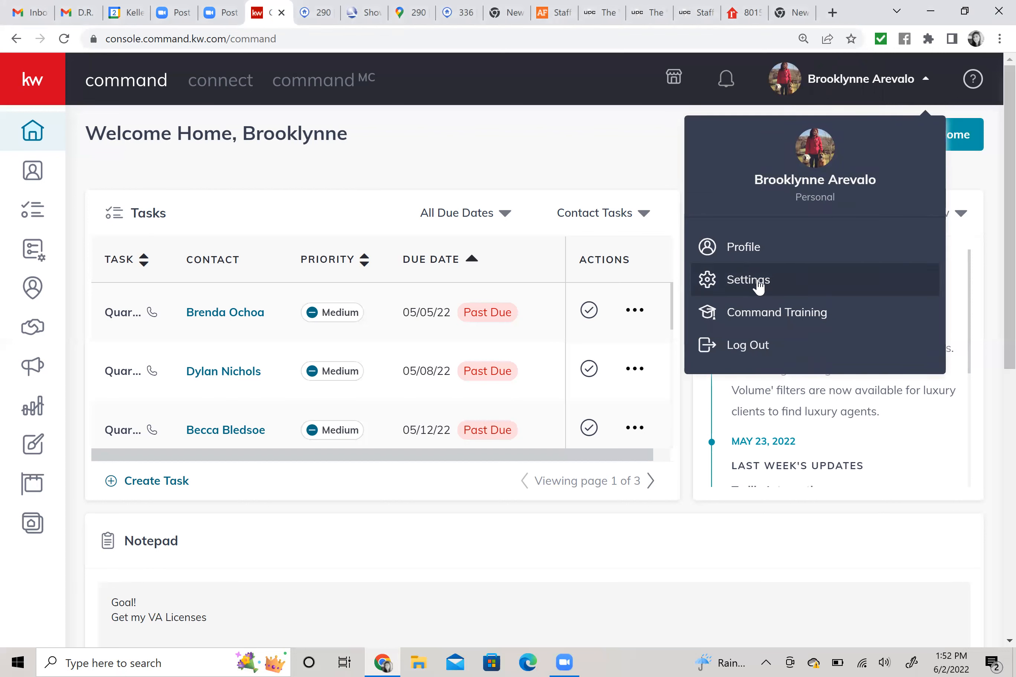
left_click(759, 286)
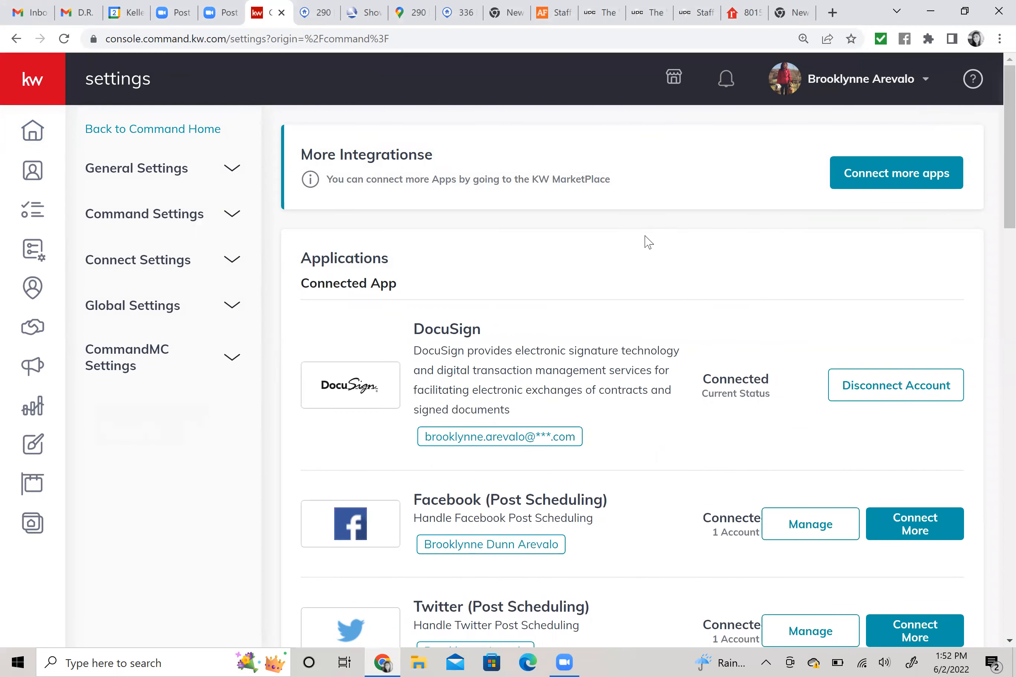
scroll(648, 242, "down", 2)
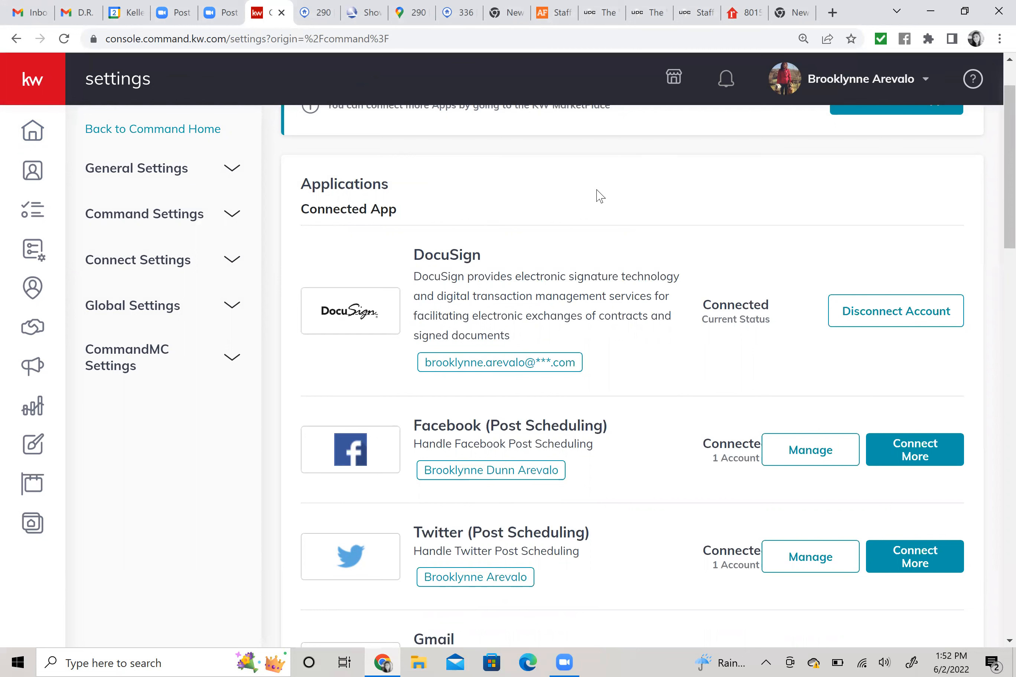
scroll(599, 197, "down", 2)
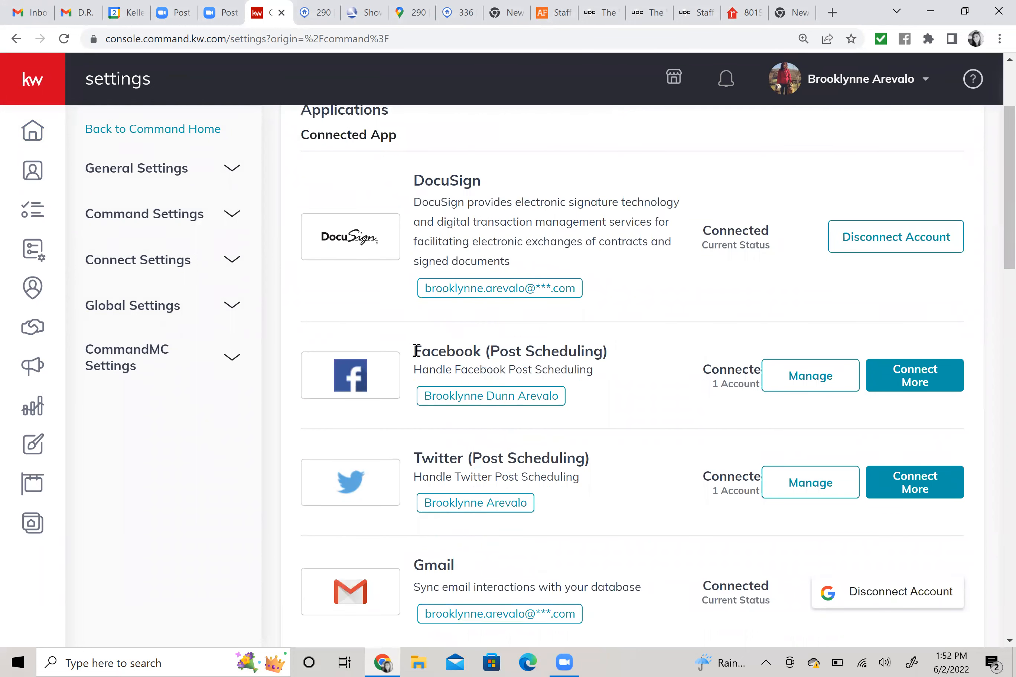
left_click_drag(463, 350, 618, 354)
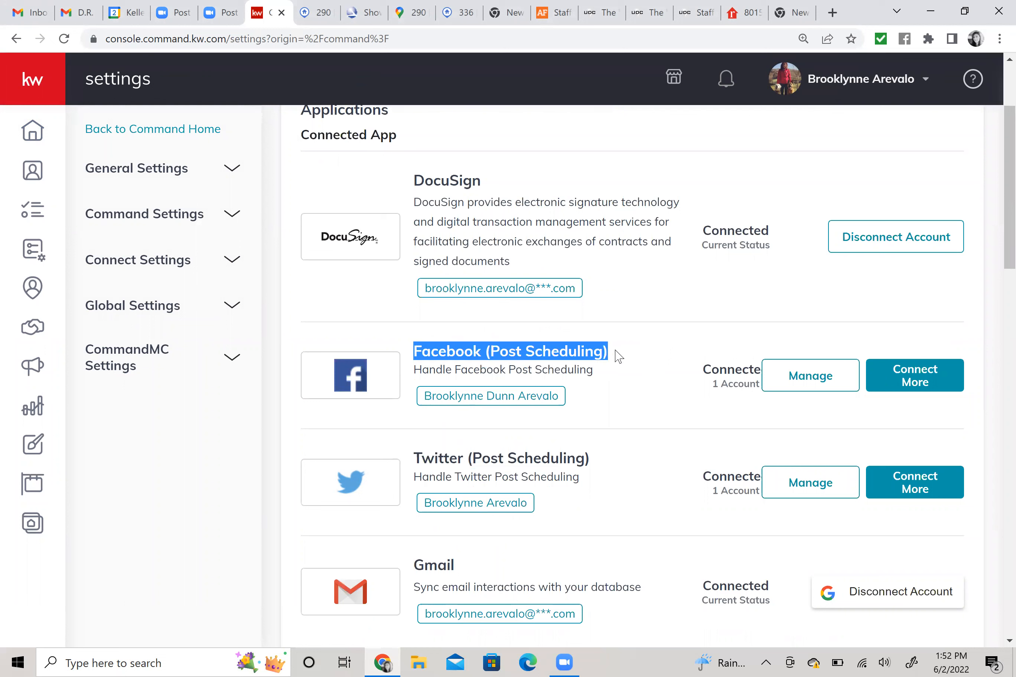
left_click(599, 375)
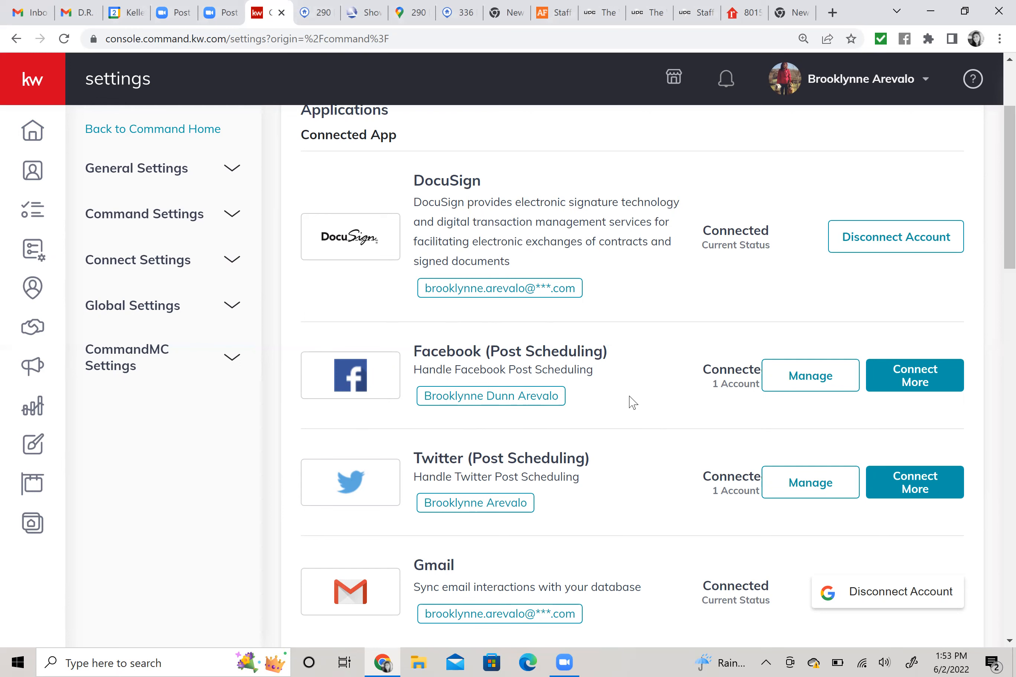
scroll(642, 394, "up", 3)
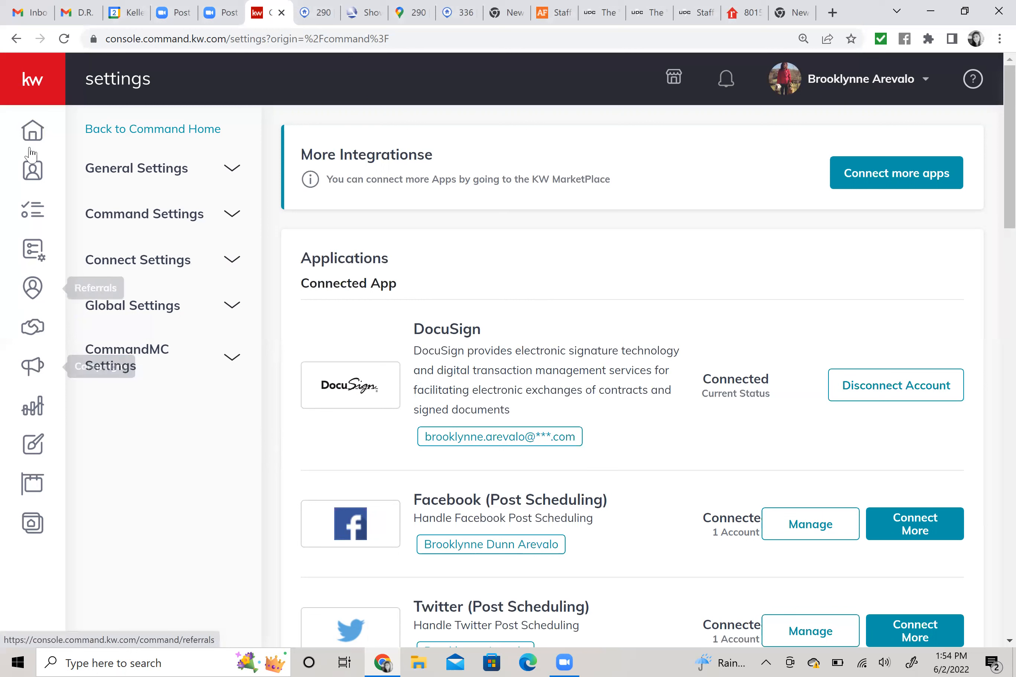
Expand the sidebar and go to the Designs library of 256 saved designs.
left_click(35, 86)
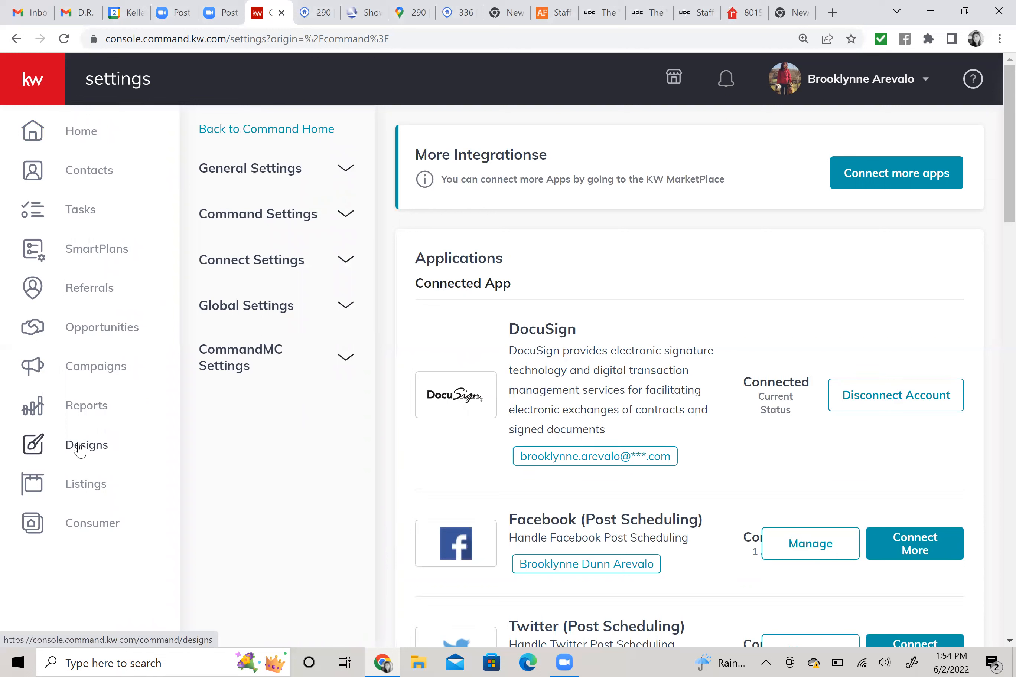
left_click(57, 452)
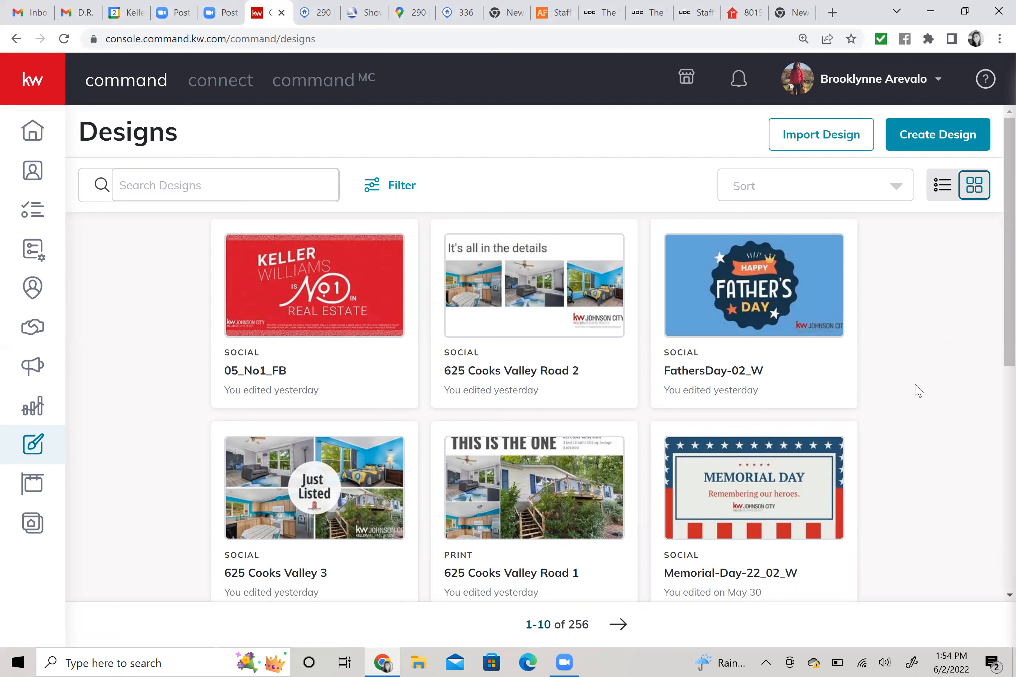
scroll(910, 406, "down", 3)
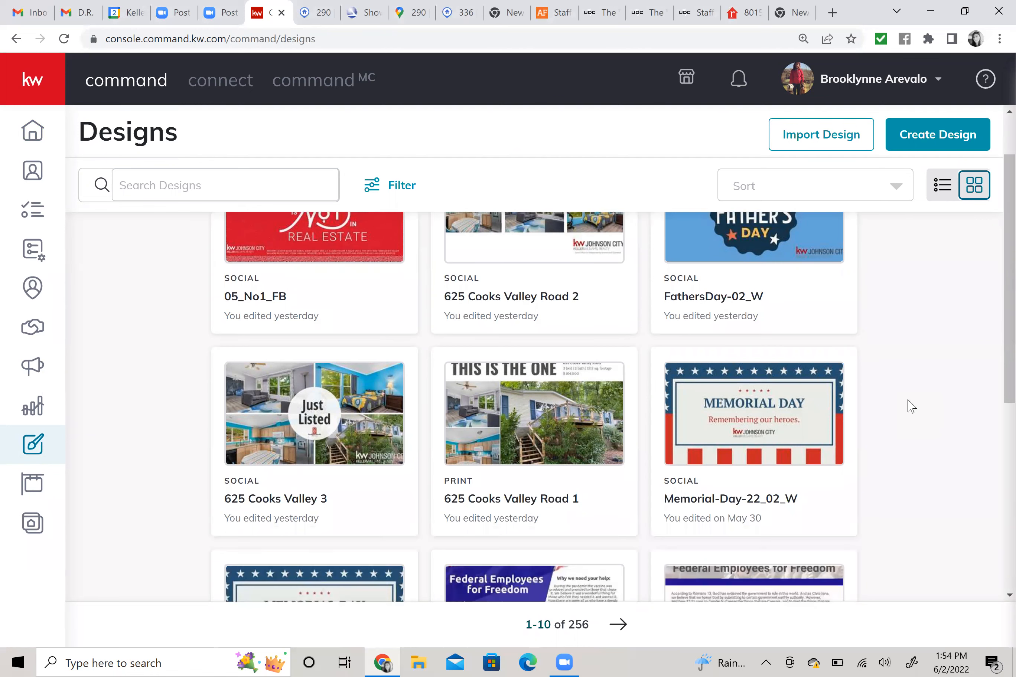
scroll(911, 406, "up", 3)
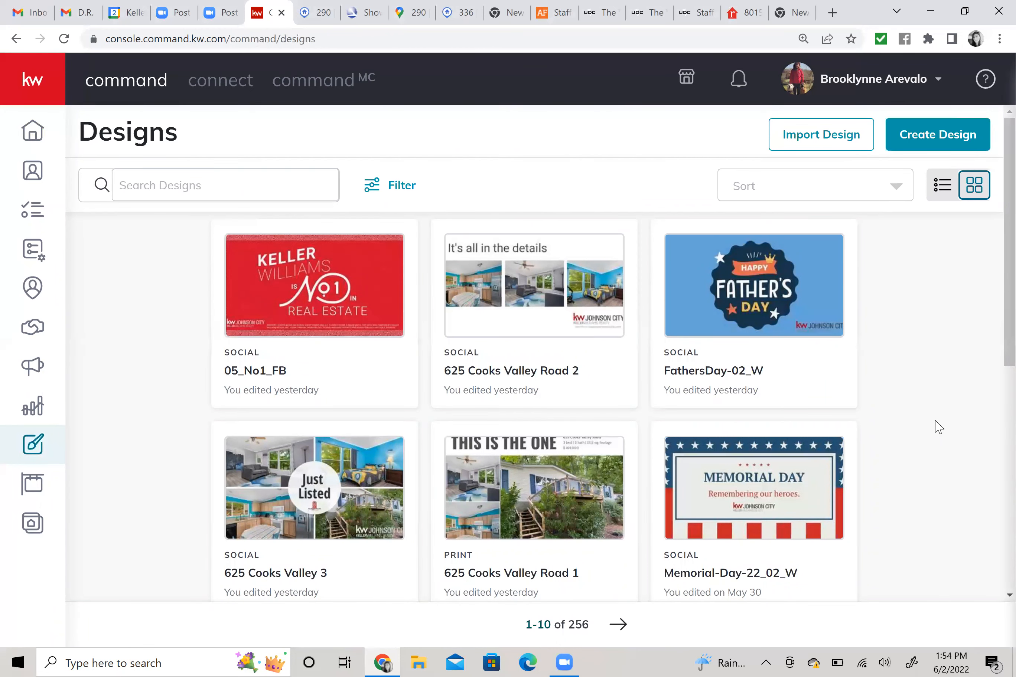
scroll(939, 427, "down", 2)
scroll(939, 428, "down", 4)
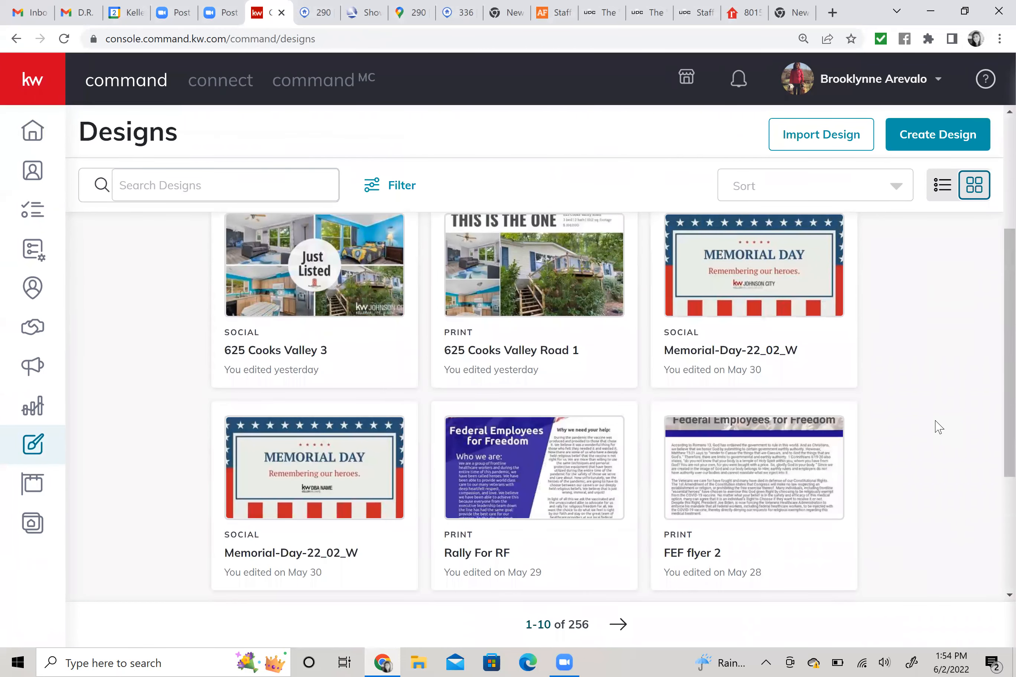
scroll(939, 427, "up", 6)
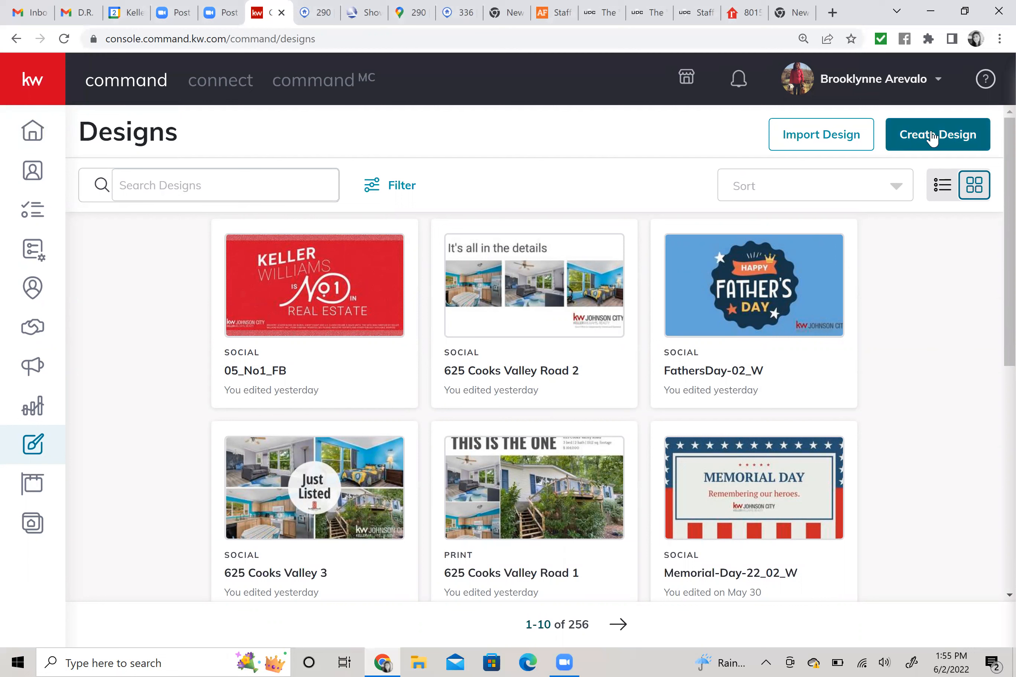
key("ctrl")
key("ctrl")
Create a new design of type Social and continue to the Templates page.
left_click(936, 131)
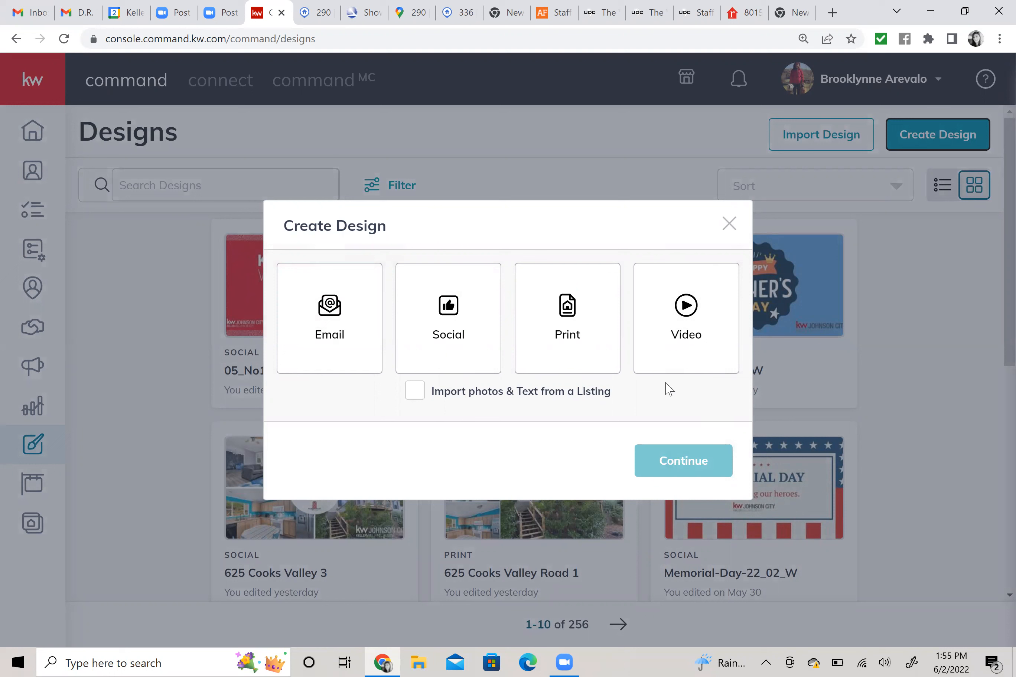
left_click(449, 333)
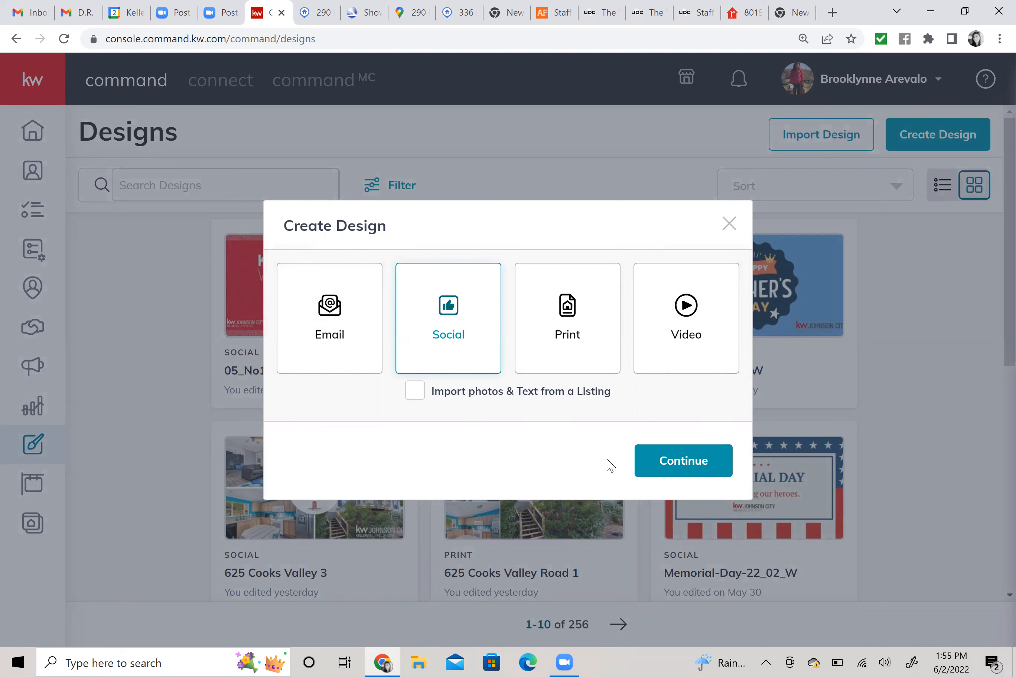
left_click(670, 460)
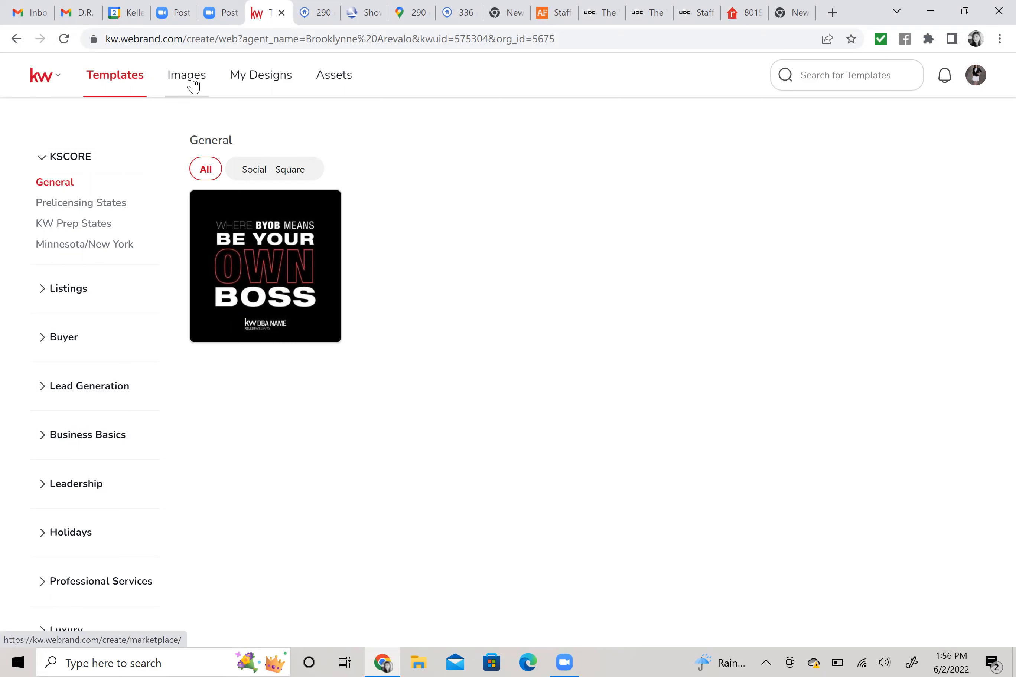
Switch to the Assets page to view the brand colour palette and fonts.
left_click(333, 80)
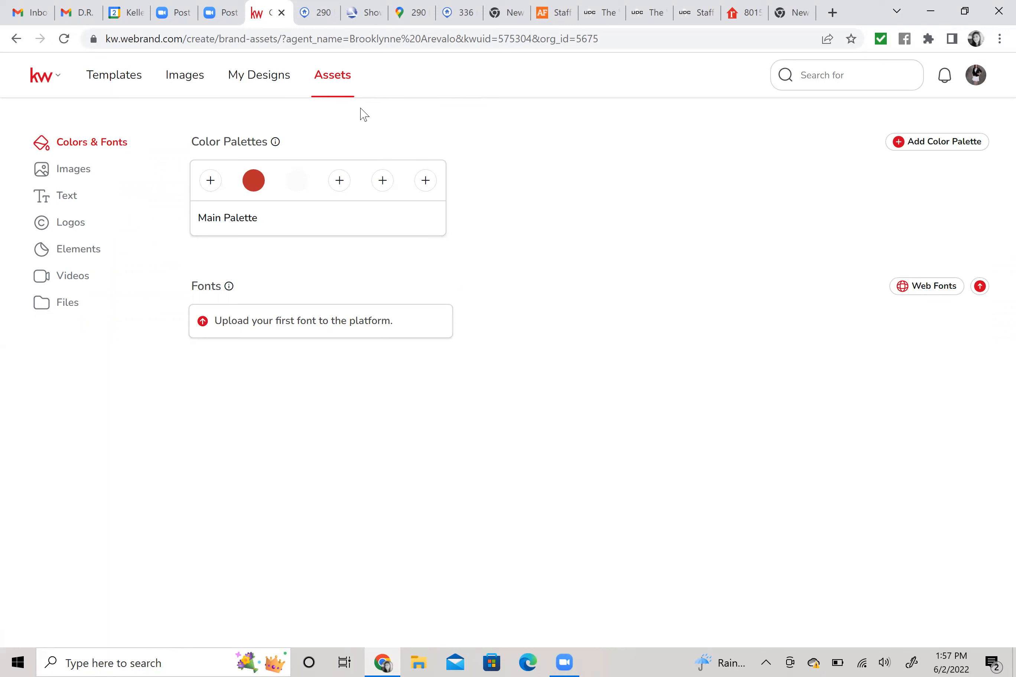
Browse the brand images, then the saved text fields like Phone, Bio and Website, then logos.
left_click(72, 174)
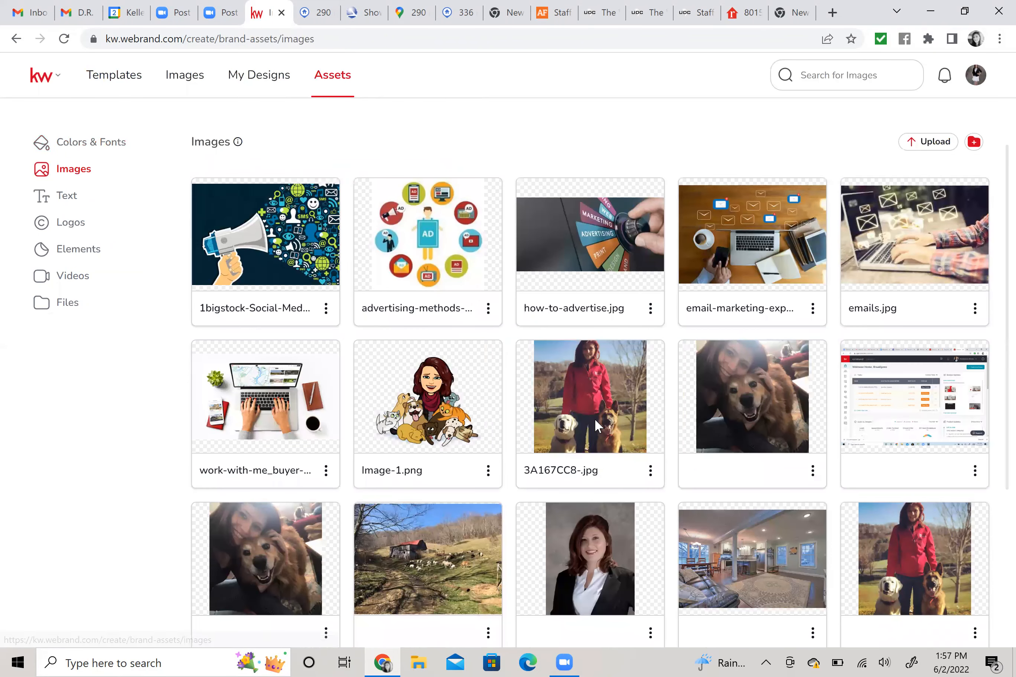
scroll(593, 427, "down", 3)
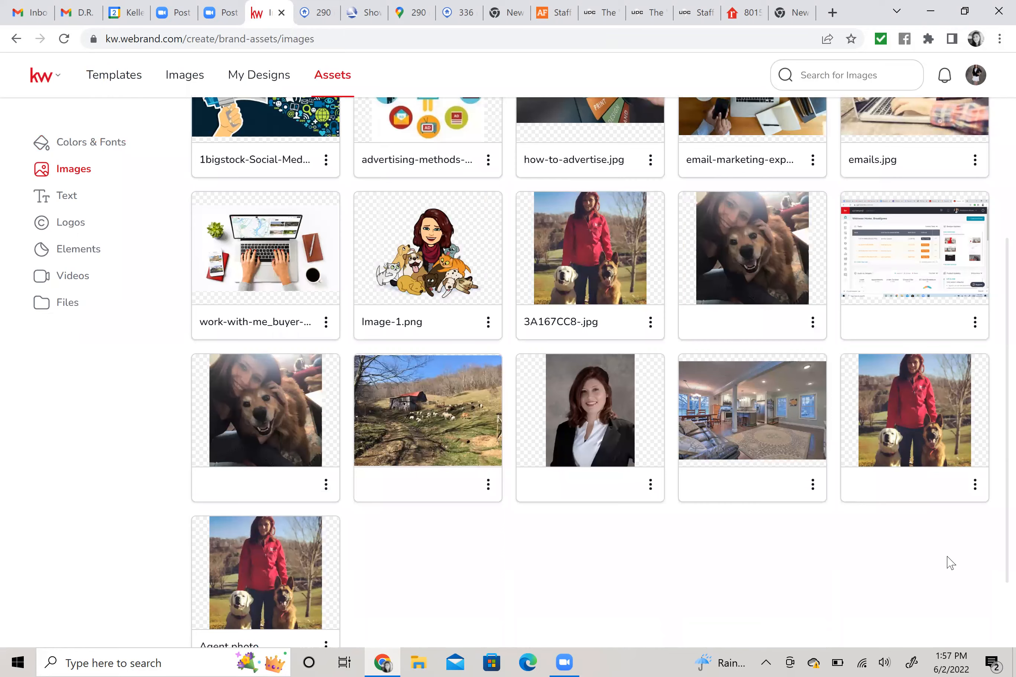
scroll(883, 569, "down", 2)
scroll(880, 567, "up", 3)
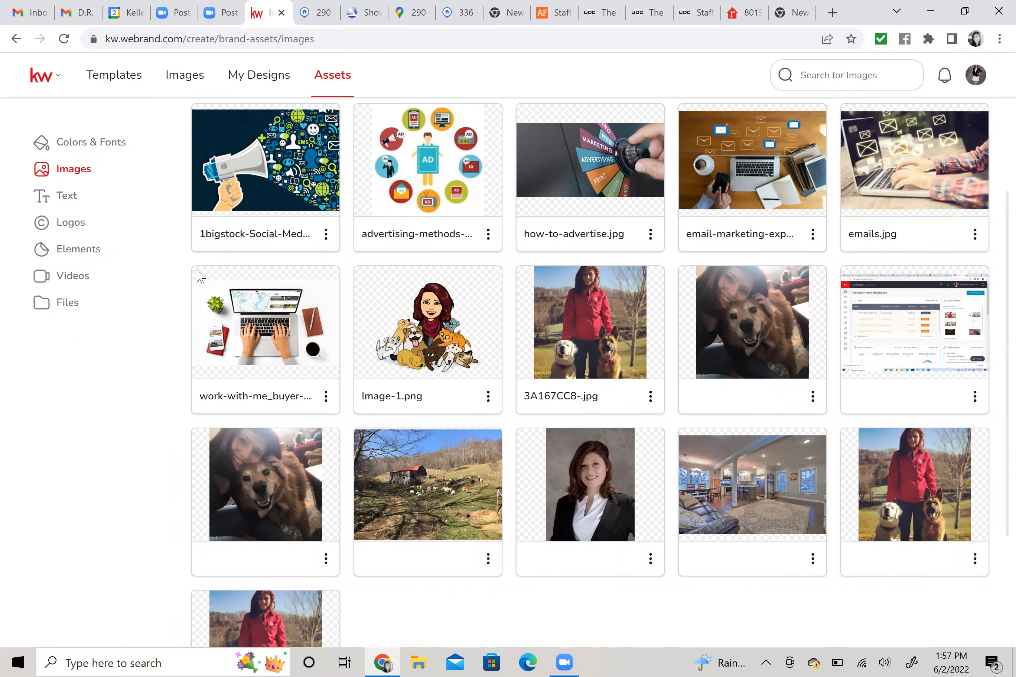
left_click(64, 202)
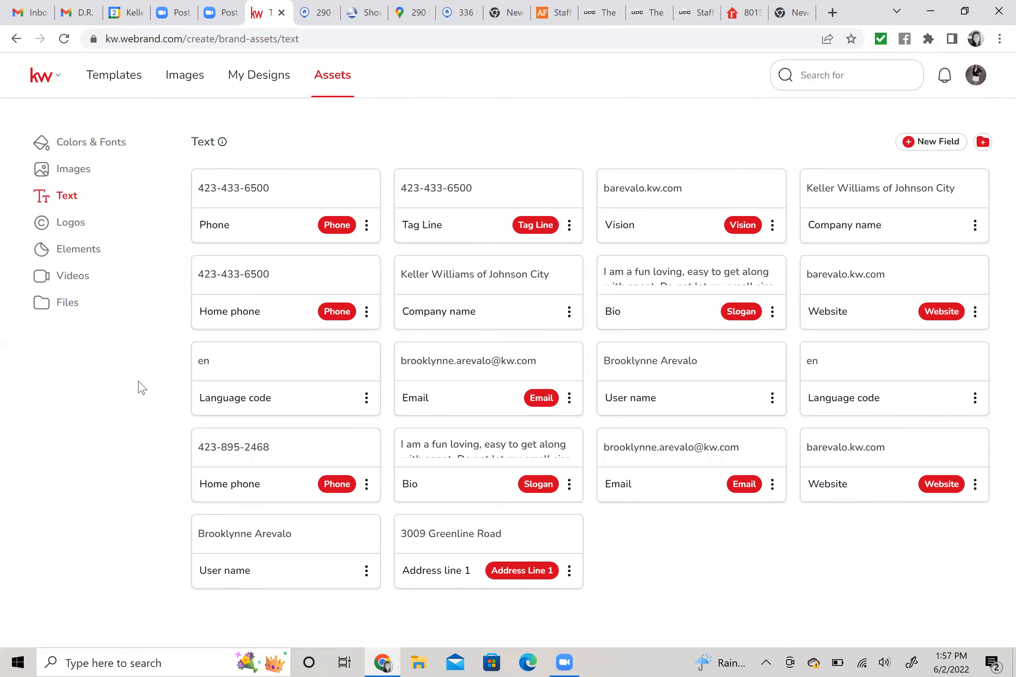
left_click(71, 223)
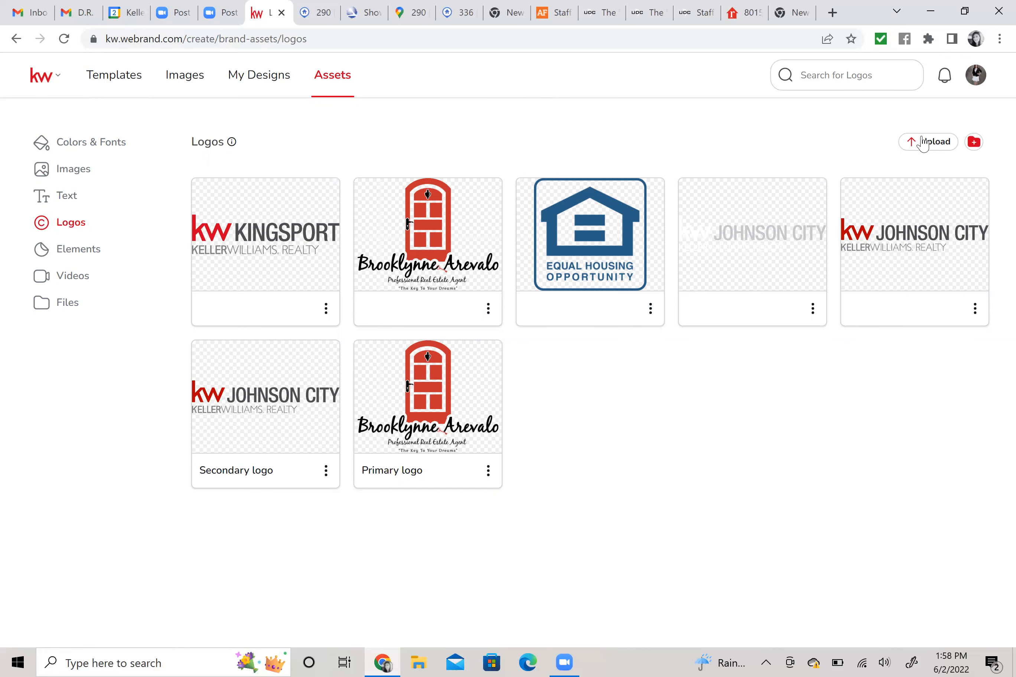
double_click(931, 142)
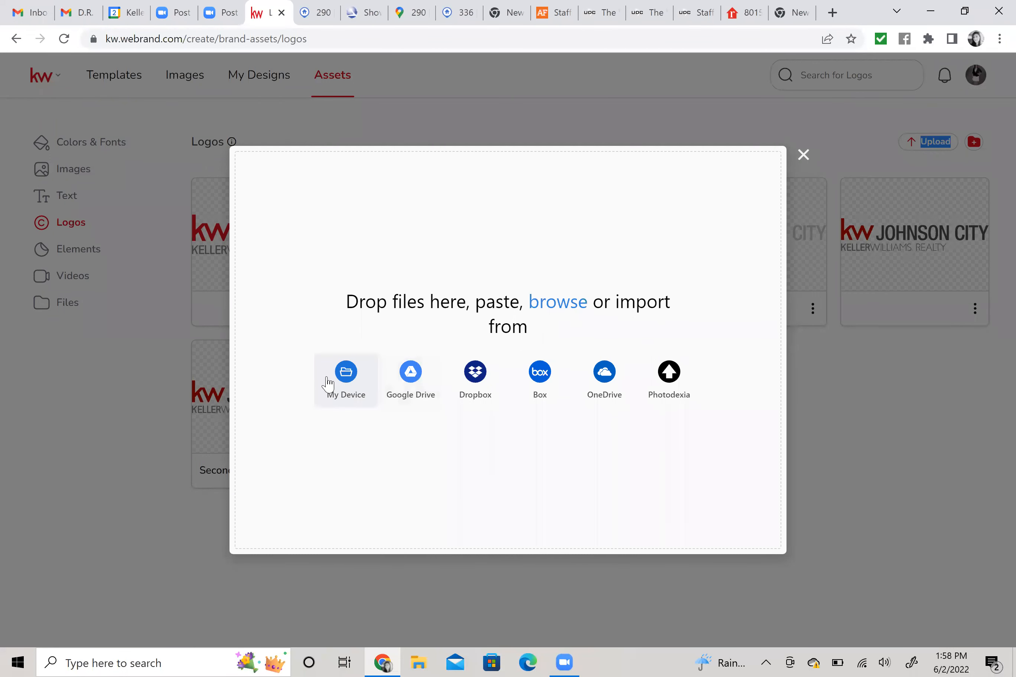
left_click(804, 156)
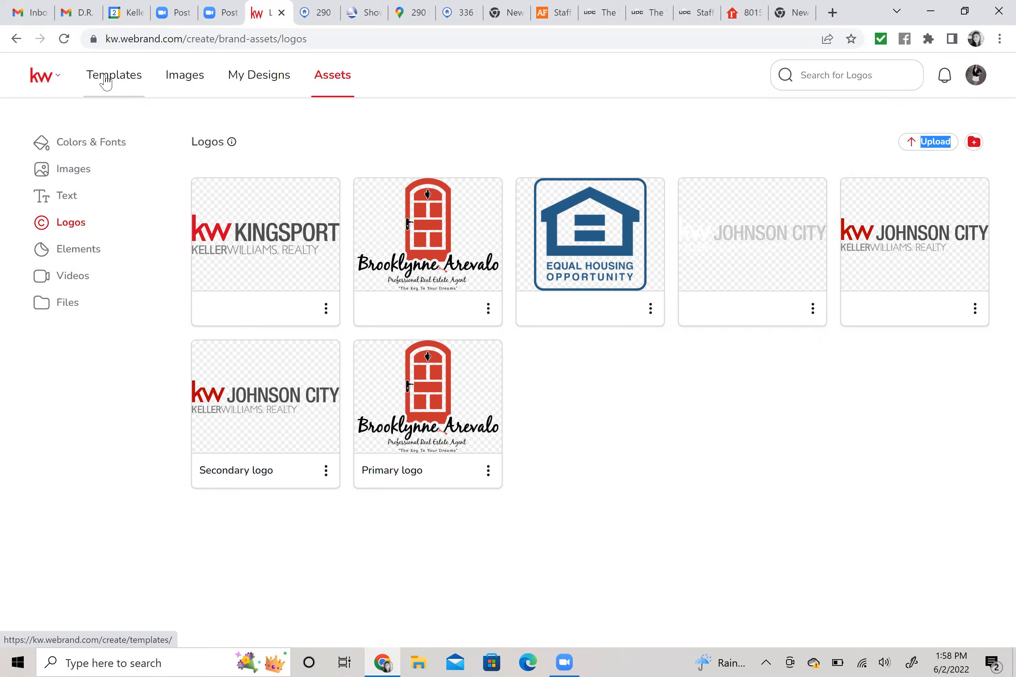
Go to the Templates library, expand Listings and select its Coming Soon subcategory.
left_click(106, 81)
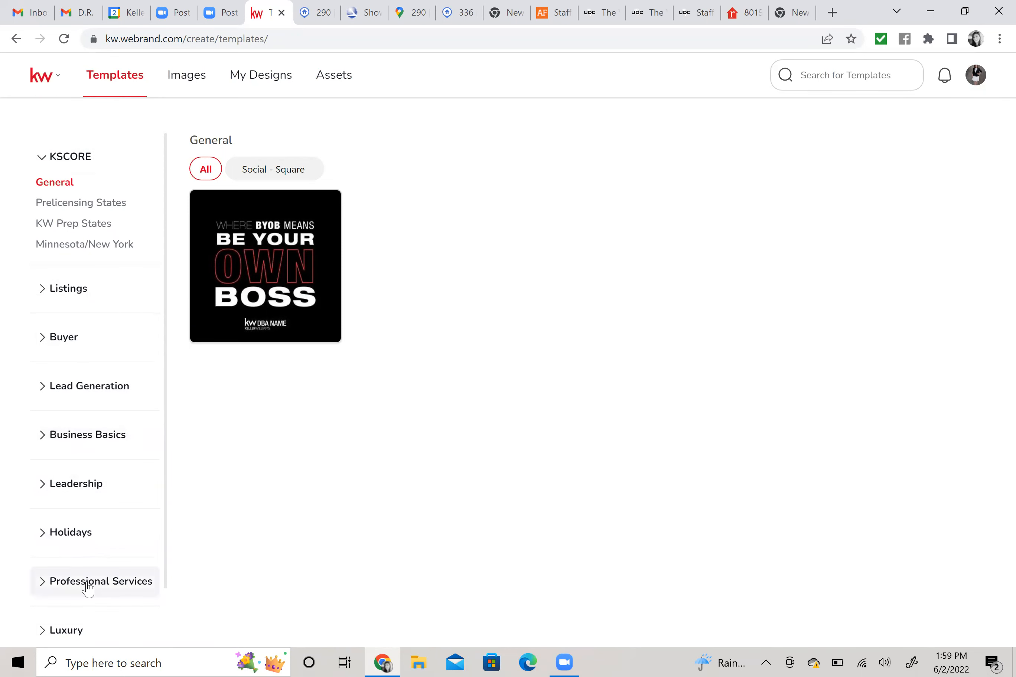
scroll(89, 589, "down", 2)
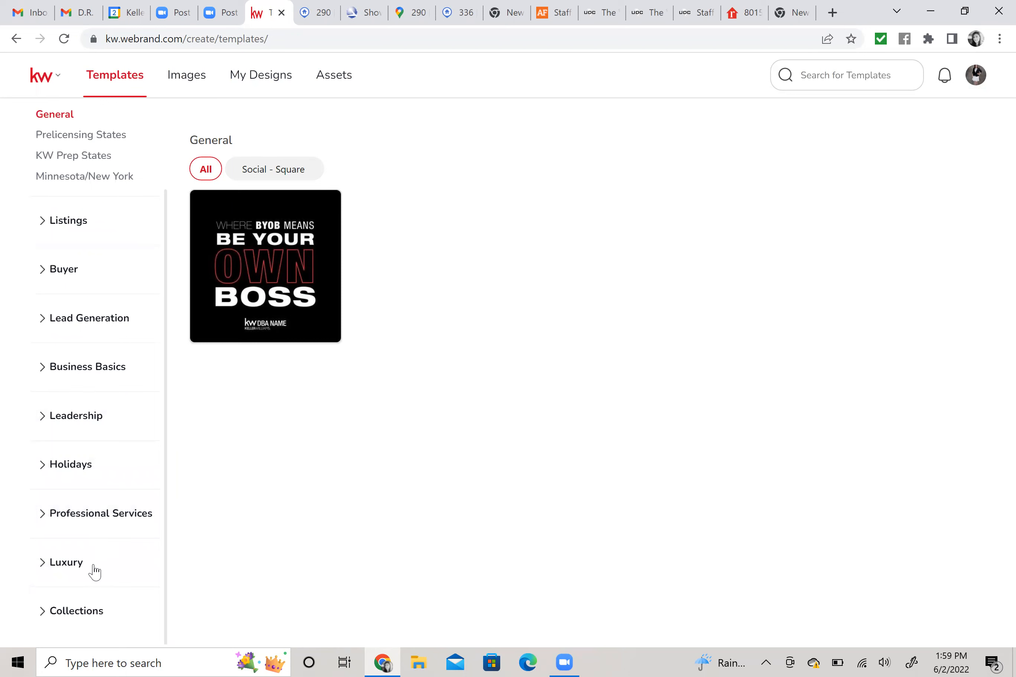
scroll(111, 516, "up", 2)
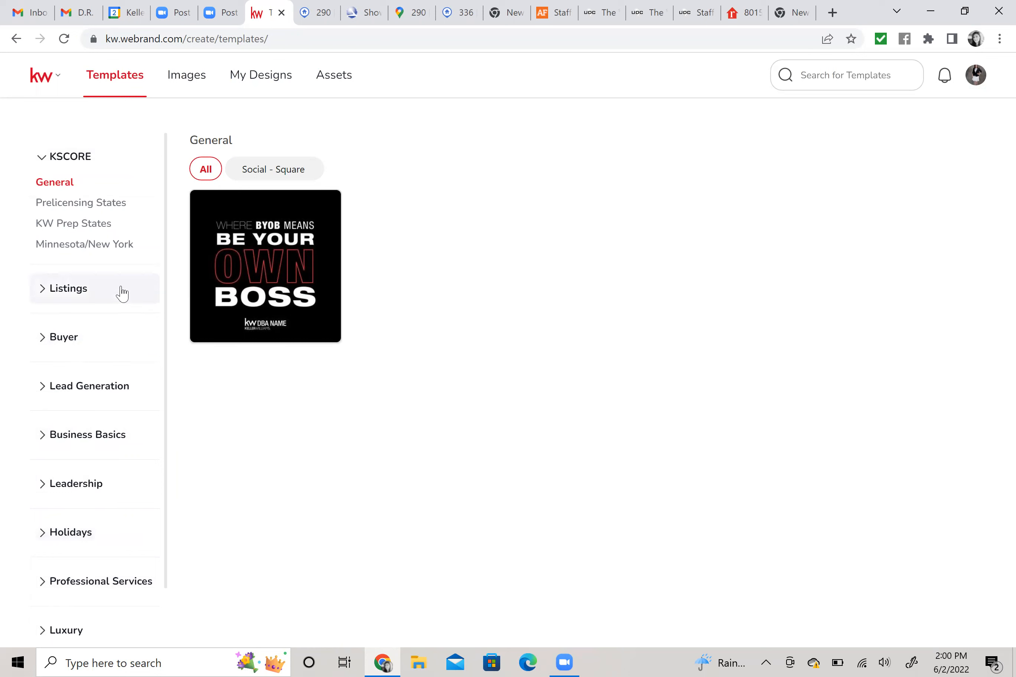
left_click(60, 300)
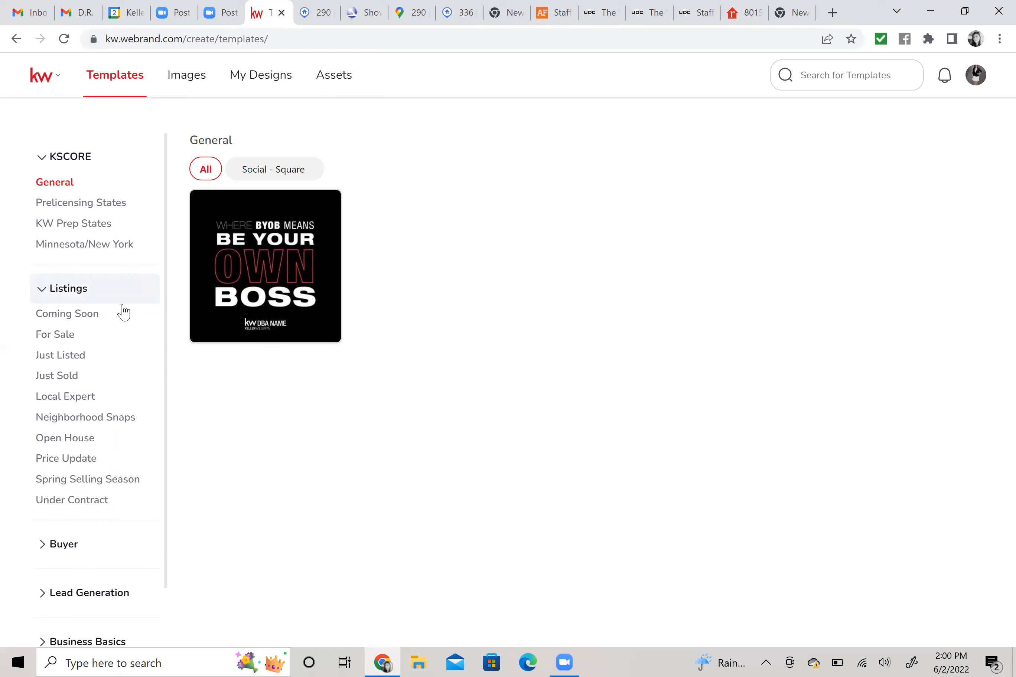
left_click(73, 316)
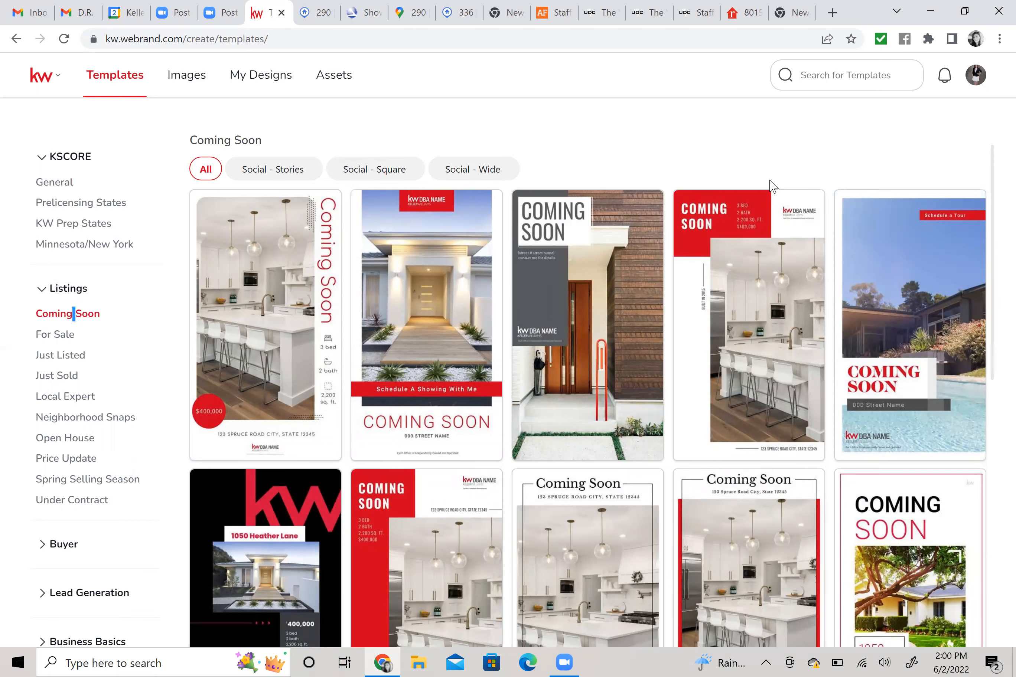
Scroll through the Coming Soon templates, then filter them to Social - Wide (1200 x 630 px).
scroll(818, 345, "down", 2)
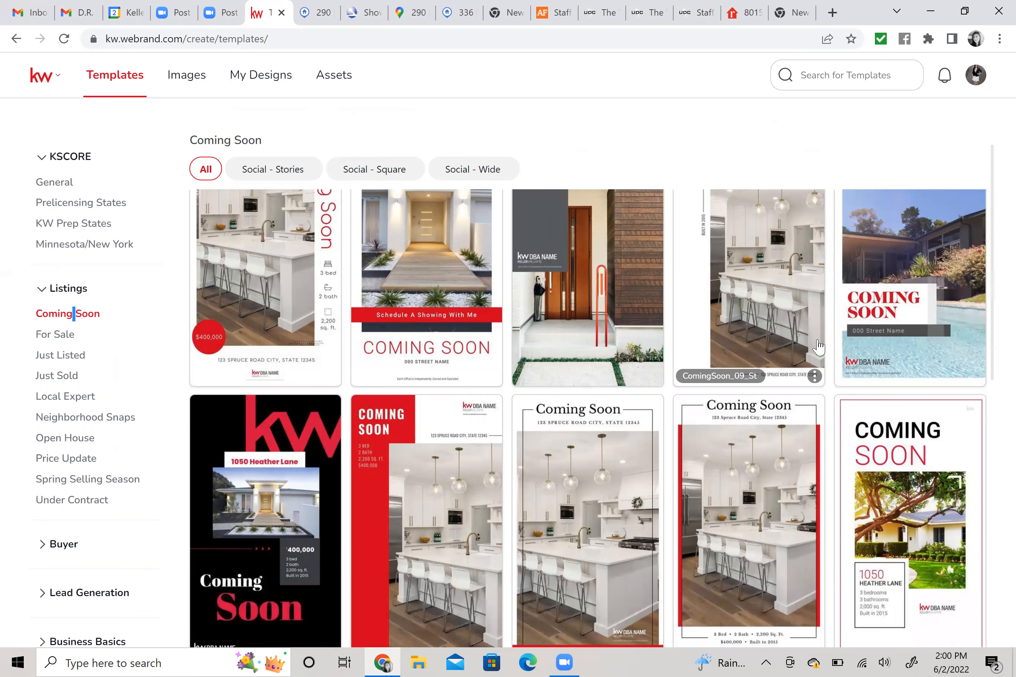
scroll(817, 345, "down", 3)
scroll(809, 354, "down", 5)
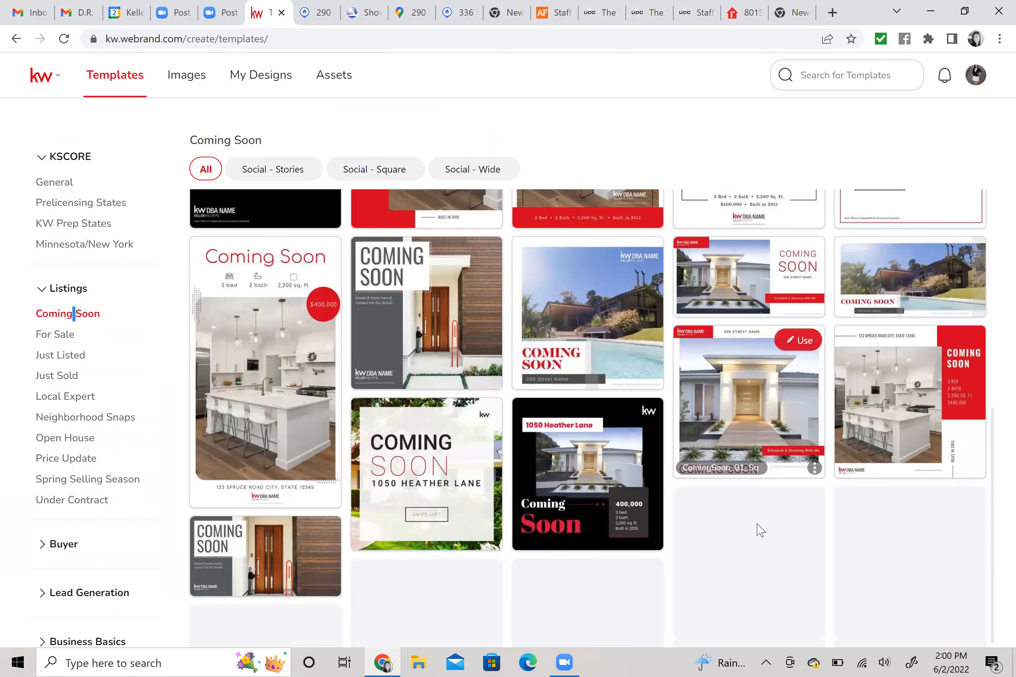
scroll(760, 530, "down", 5)
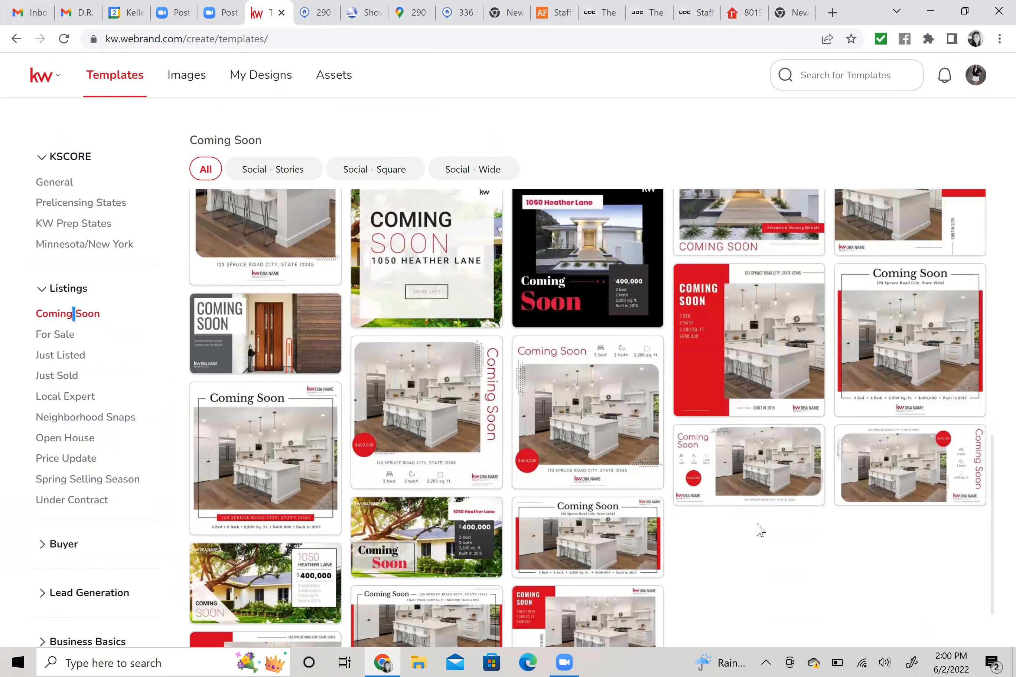
scroll(760, 530, "down", 2)
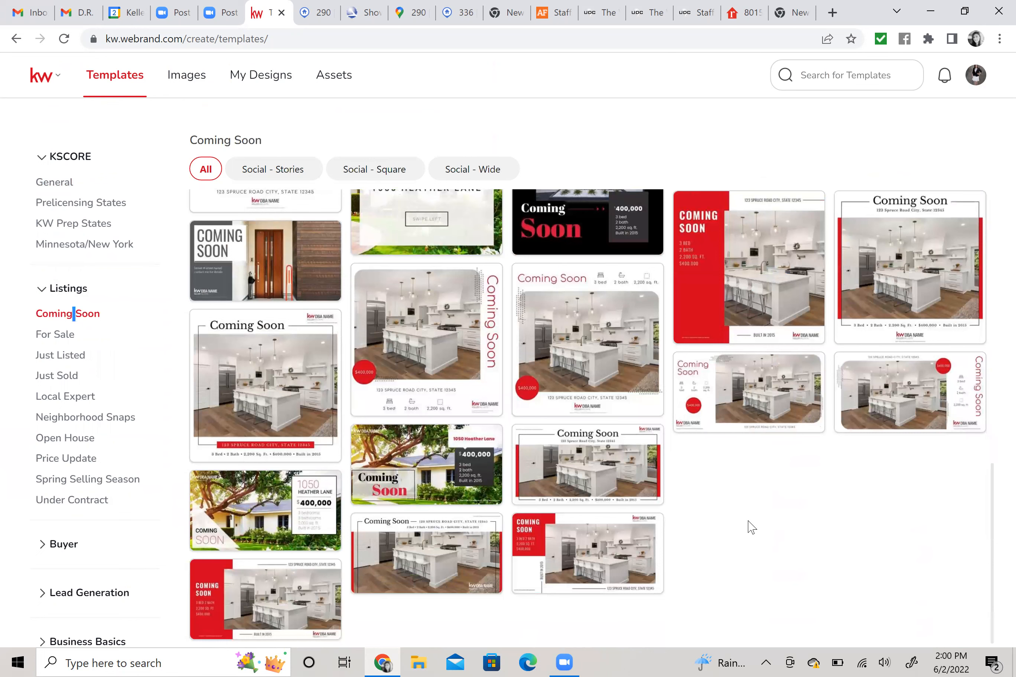
scroll(751, 527, "up", 2)
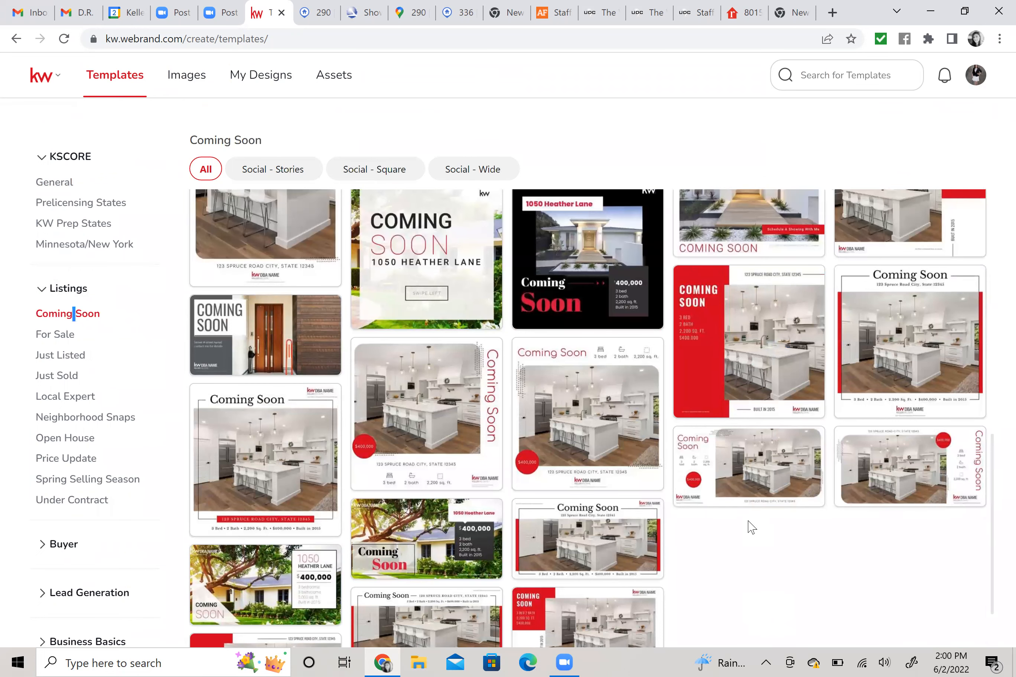
scroll(748, 521, "up", 5)
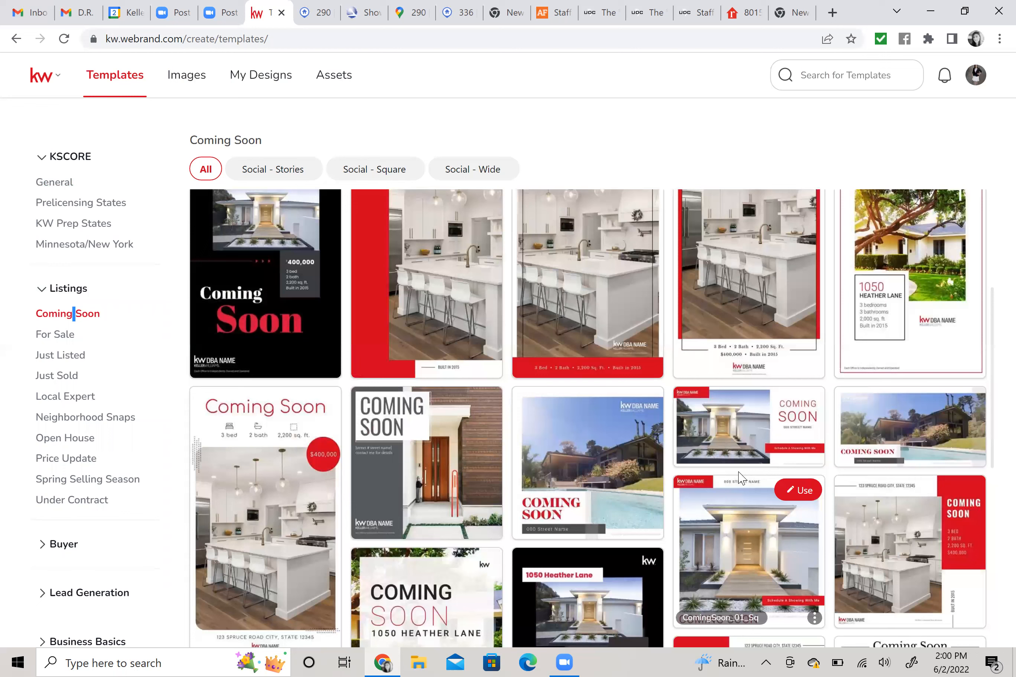
scroll(739, 473, "up", 5)
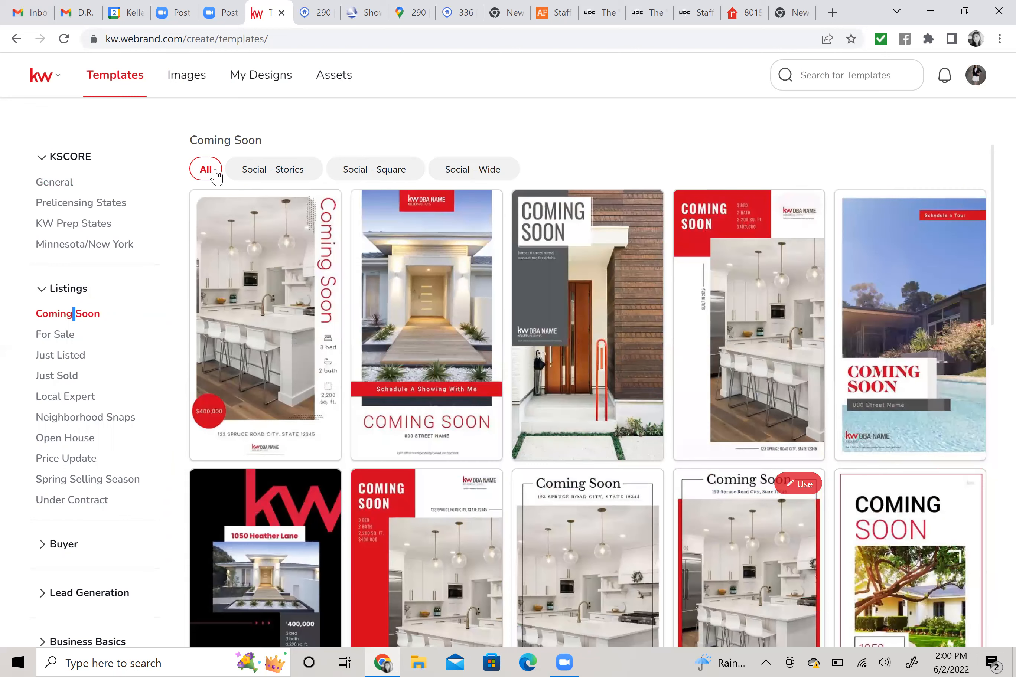
left_click_drag(190, 140, 265, 141)
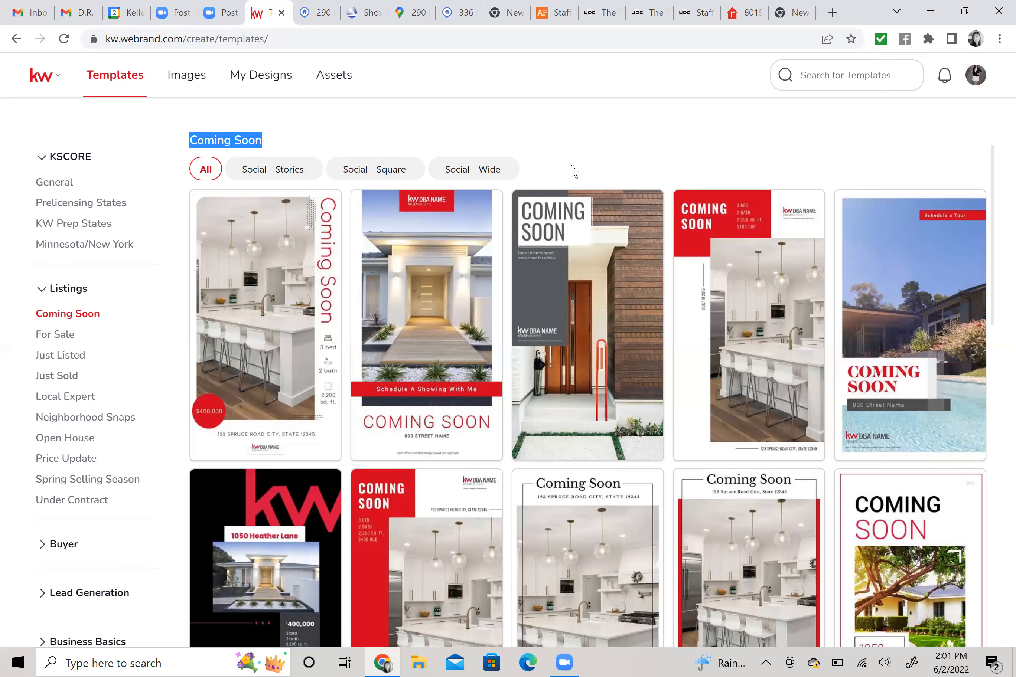
left_click(482, 170)
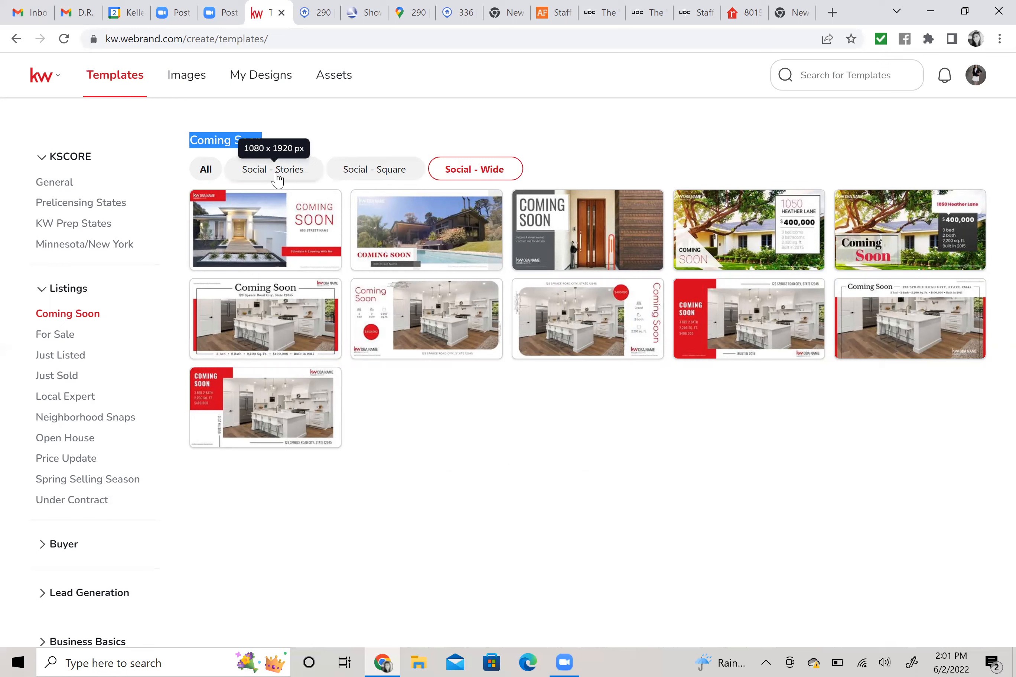
left_click(276, 178)
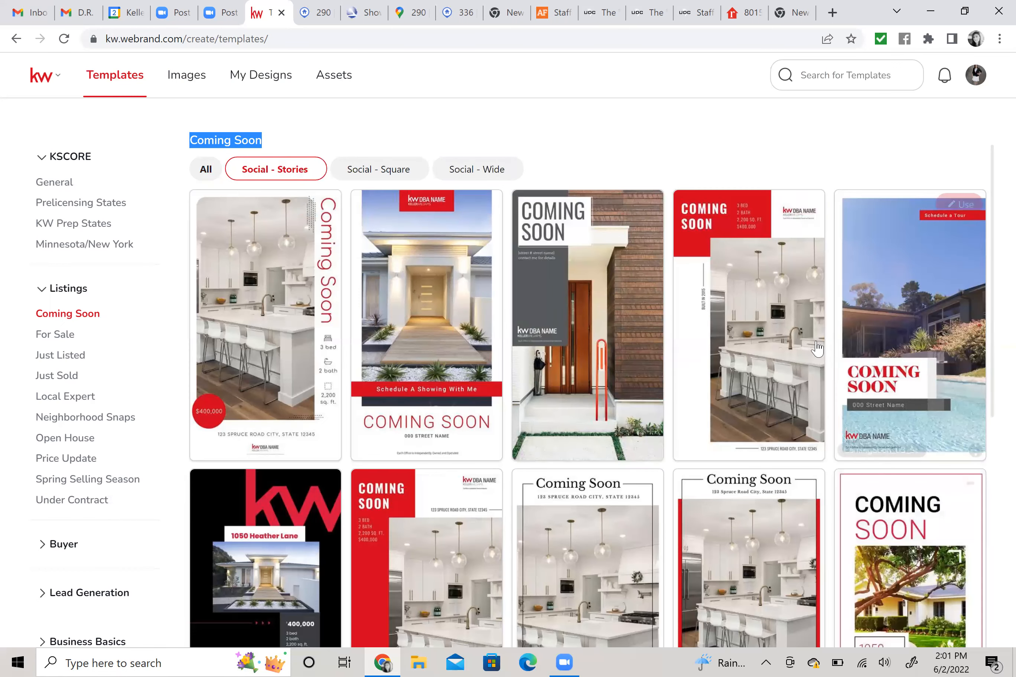
scroll(816, 343, "down", 5)
scroll(817, 343, "up", 5)
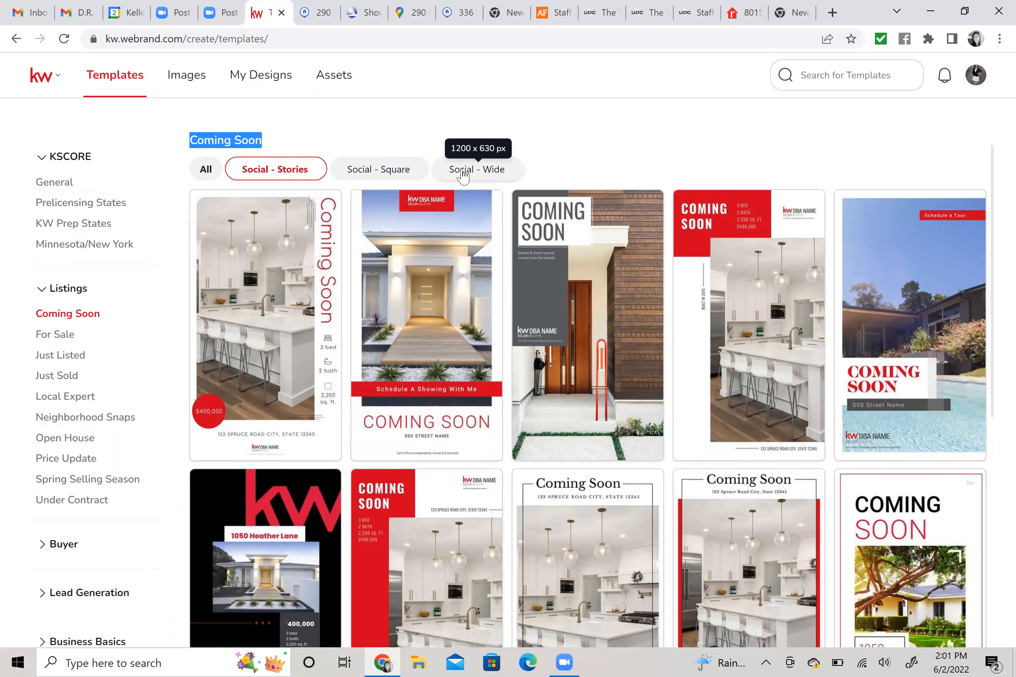
left_click(476, 169)
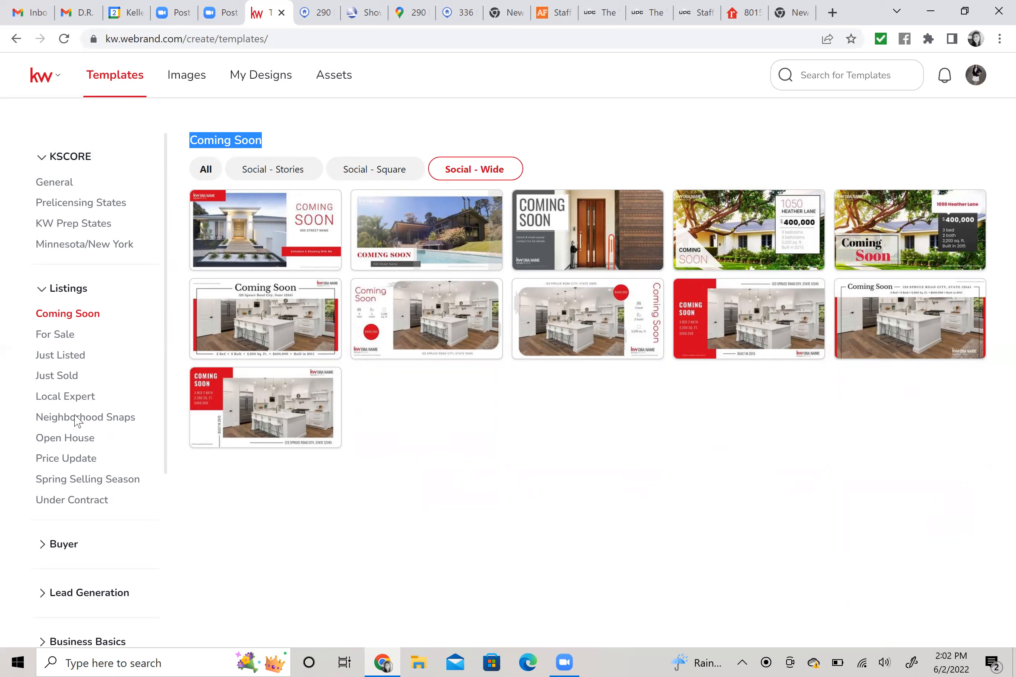
Expand the Holidays category and select June to list its templates in all sizes.
scroll(77, 426, "down", 5)
scroll(60, 480, "down", 1)
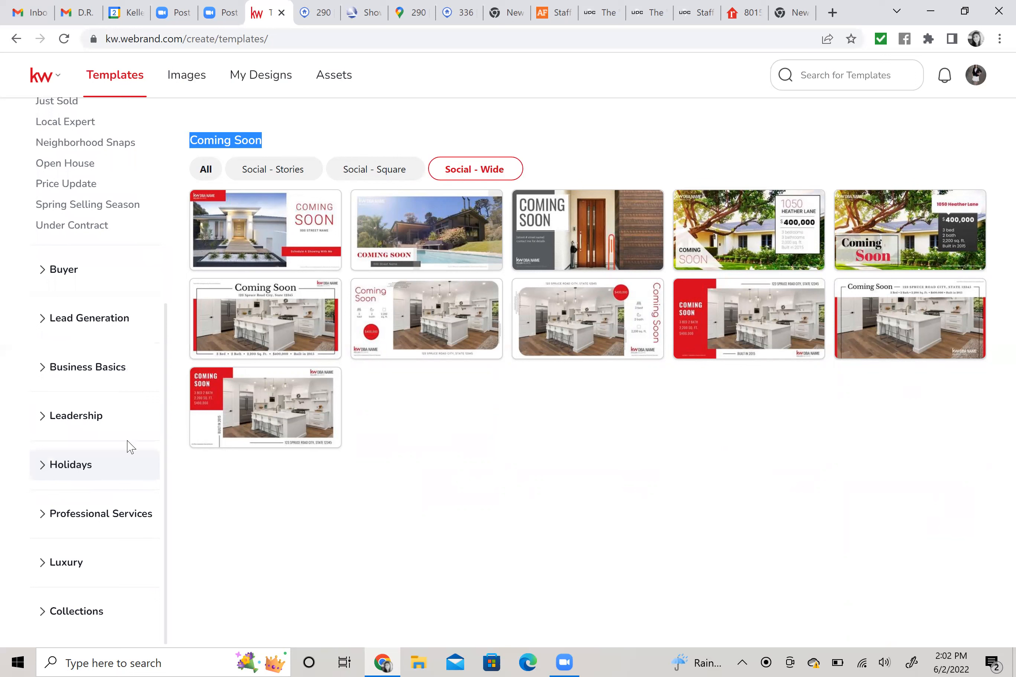
left_click(128, 447)
scroll(128, 447, "down", 3)
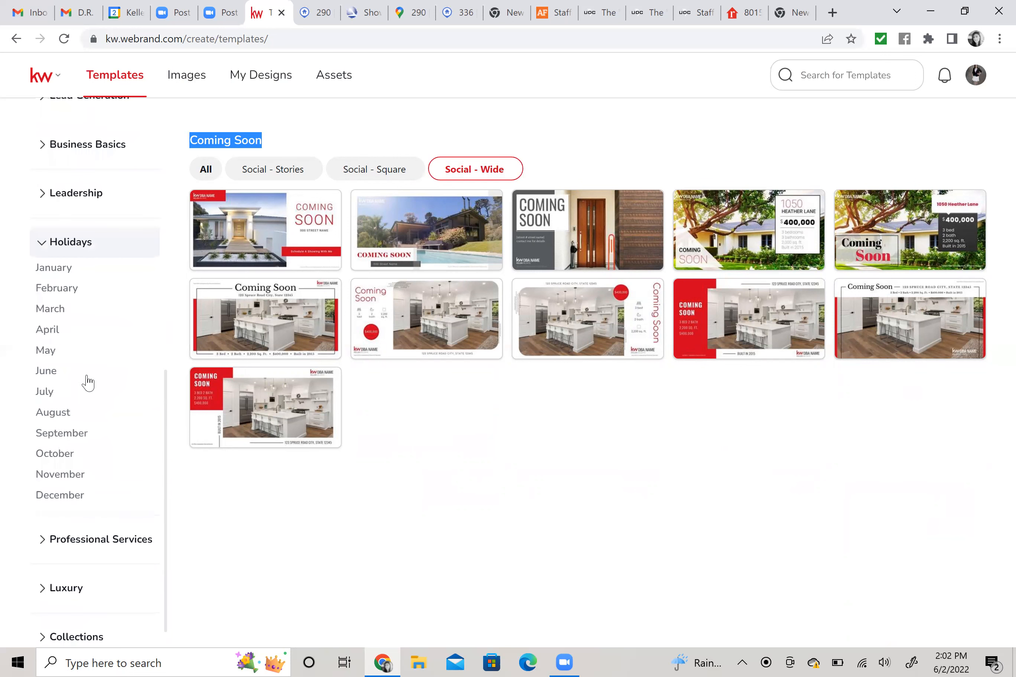
left_click(52, 373)
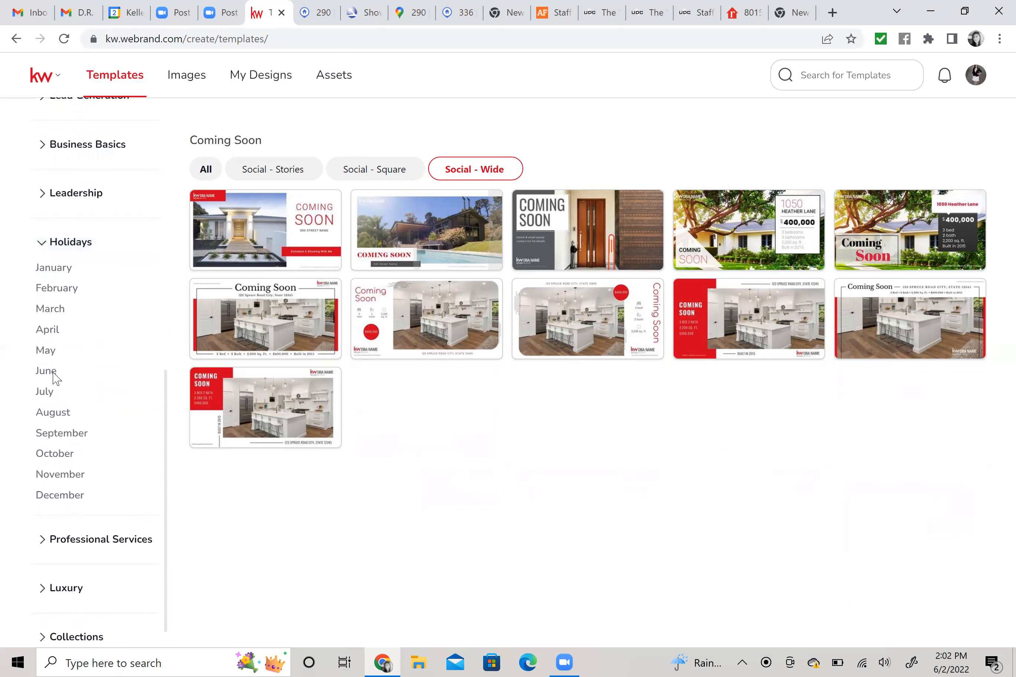
left_click(53, 374)
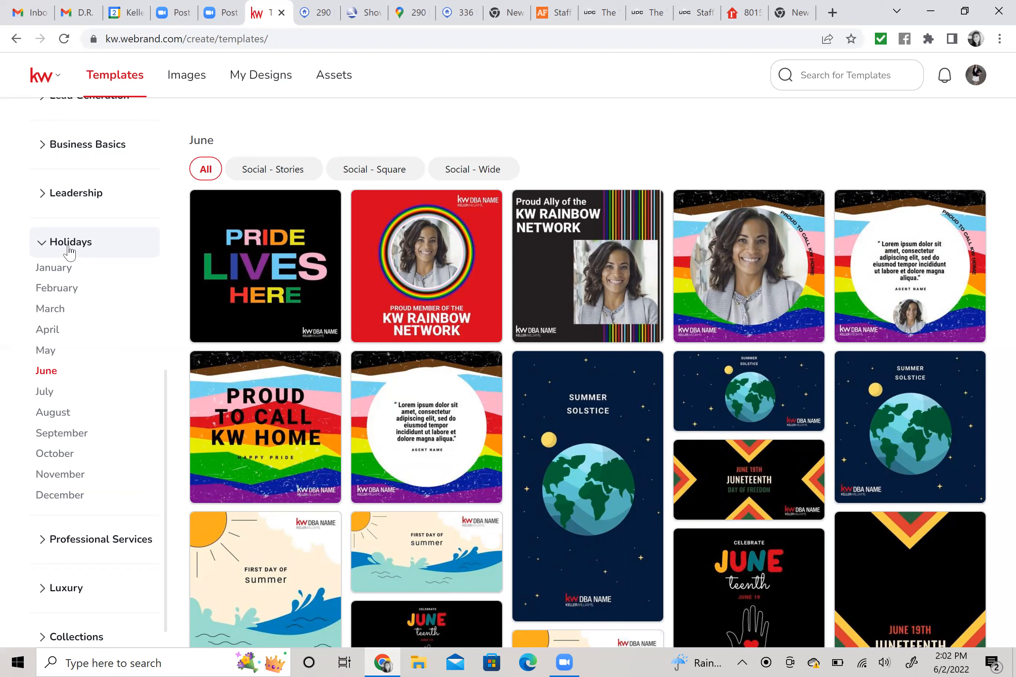
scroll(57, 343, "up", 3)
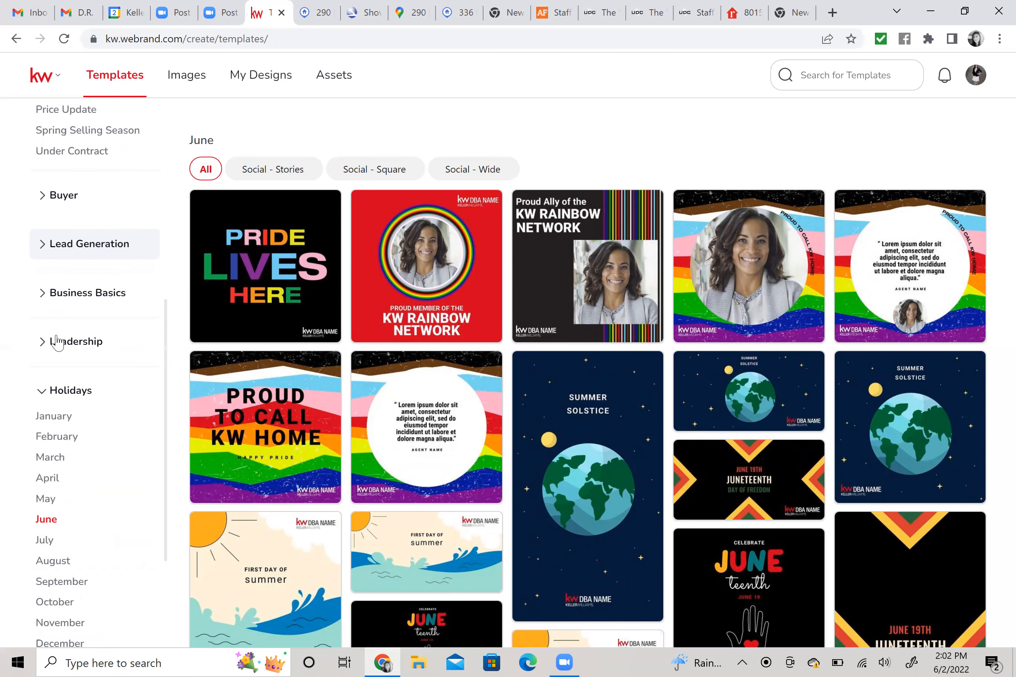
scroll(75, 326, "down", 2)
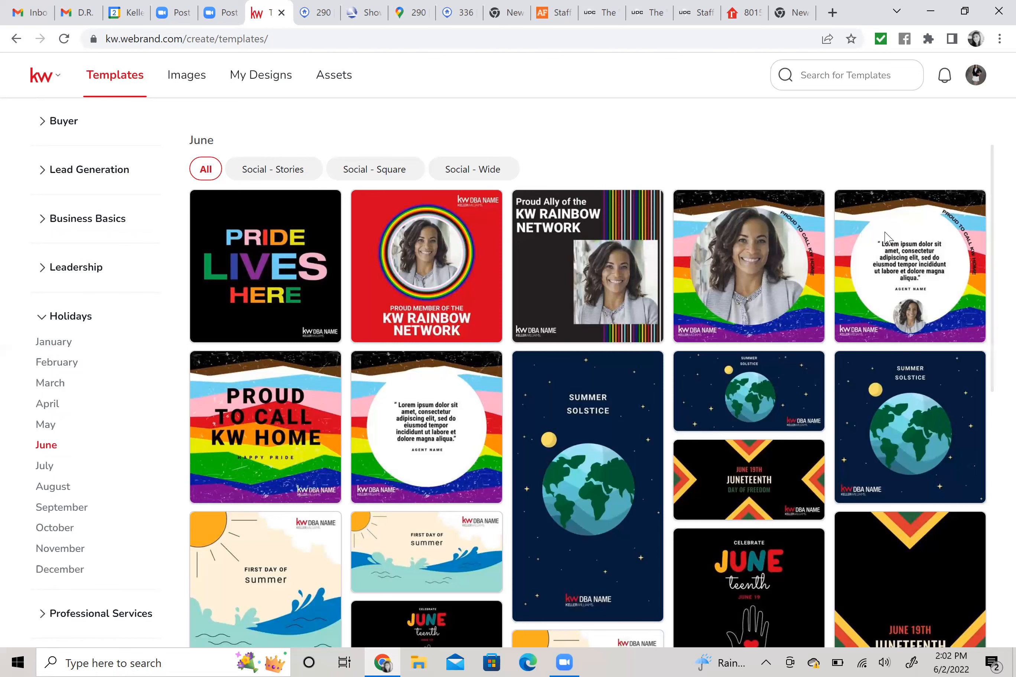
mouse_move(924, 343)
scroll(922, 334, "down", 2)
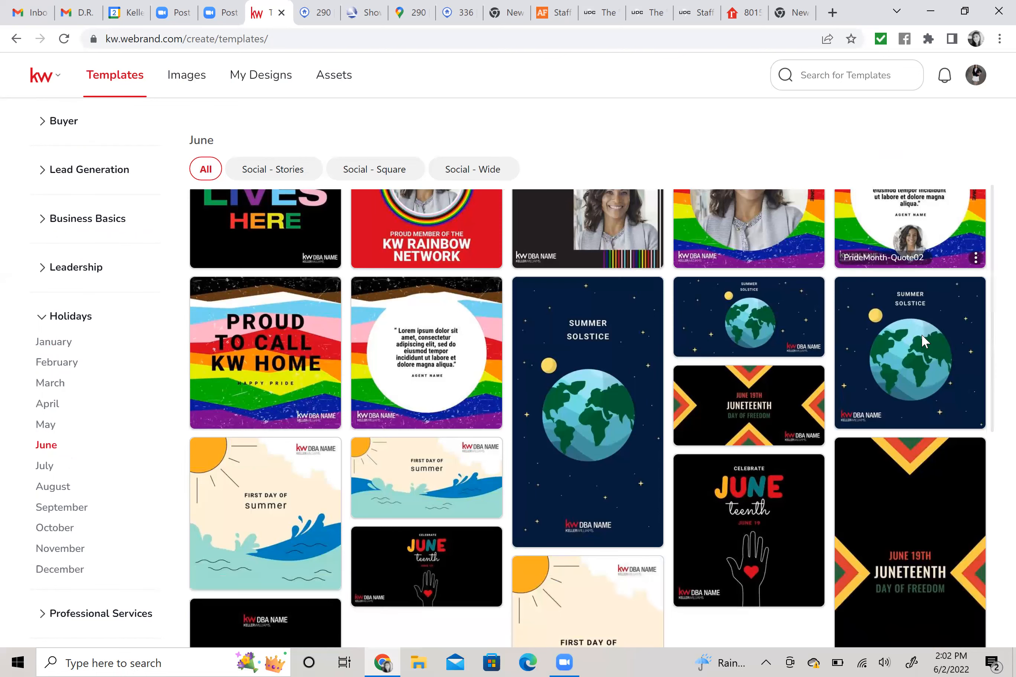
scroll(838, 397, "down", 4)
scroll(811, 433, "down", 1)
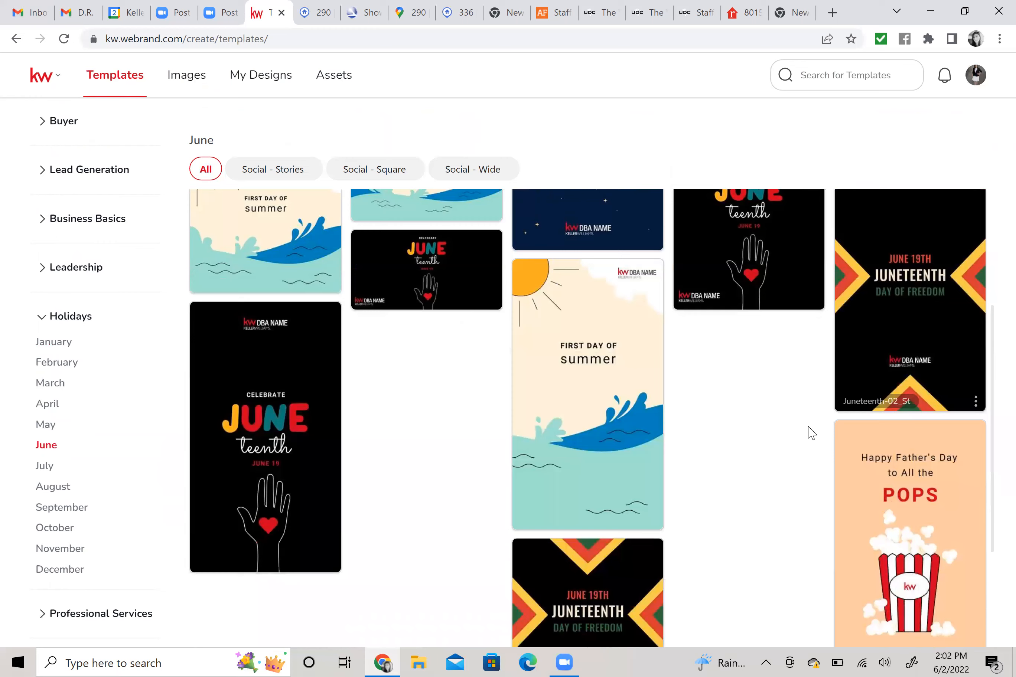
scroll(811, 432, "down", 3)
scroll(811, 432, "up", 6)
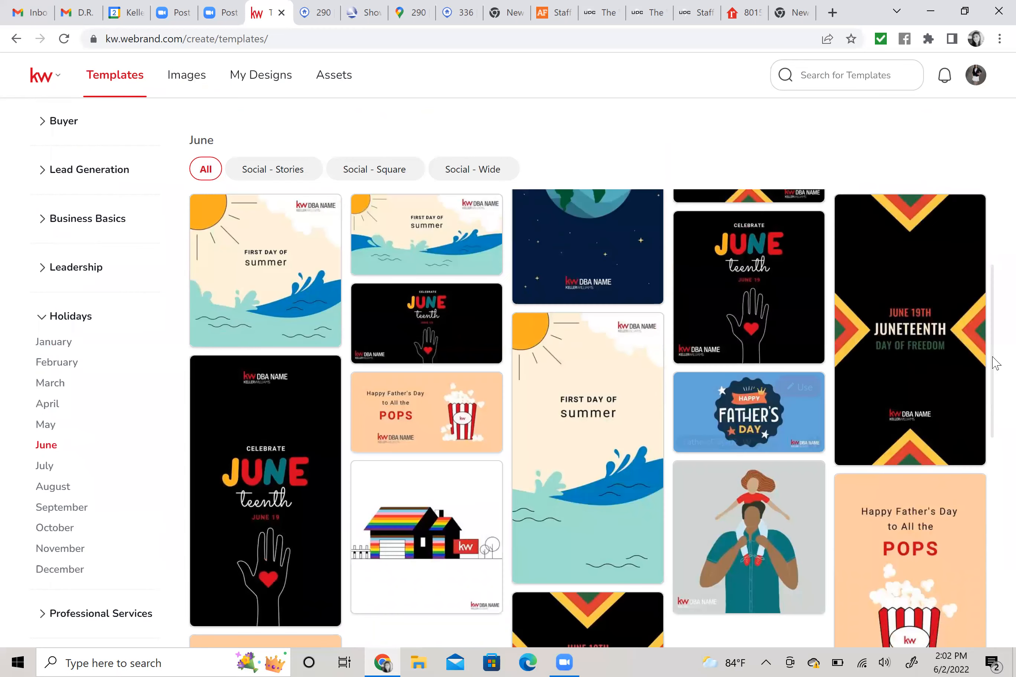
scroll(809, 393, "up", 6)
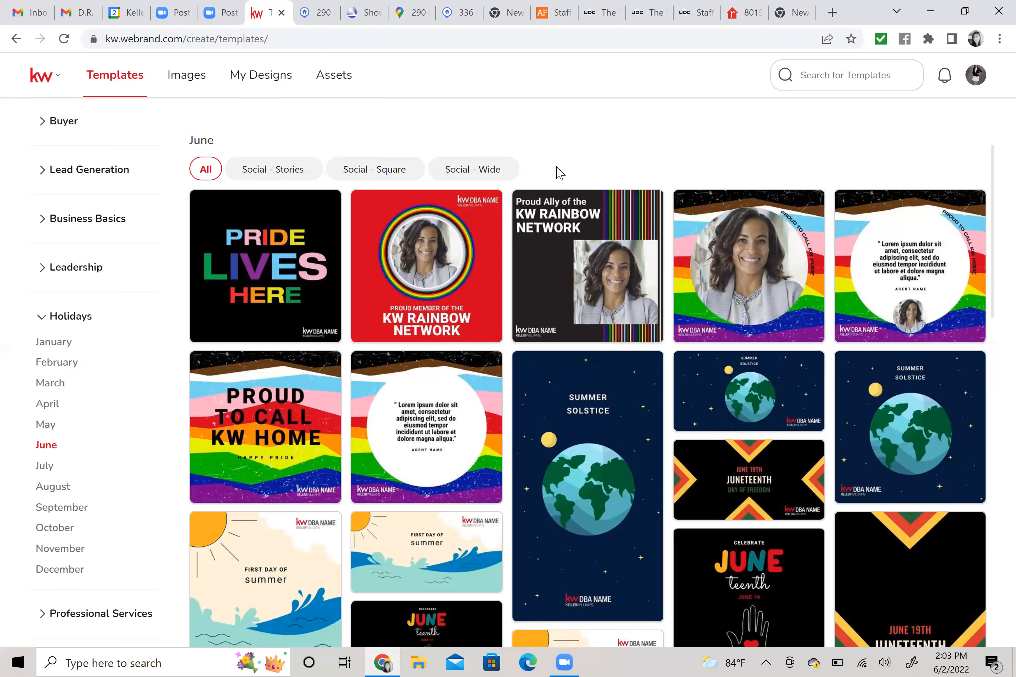
left_click(472, 175)
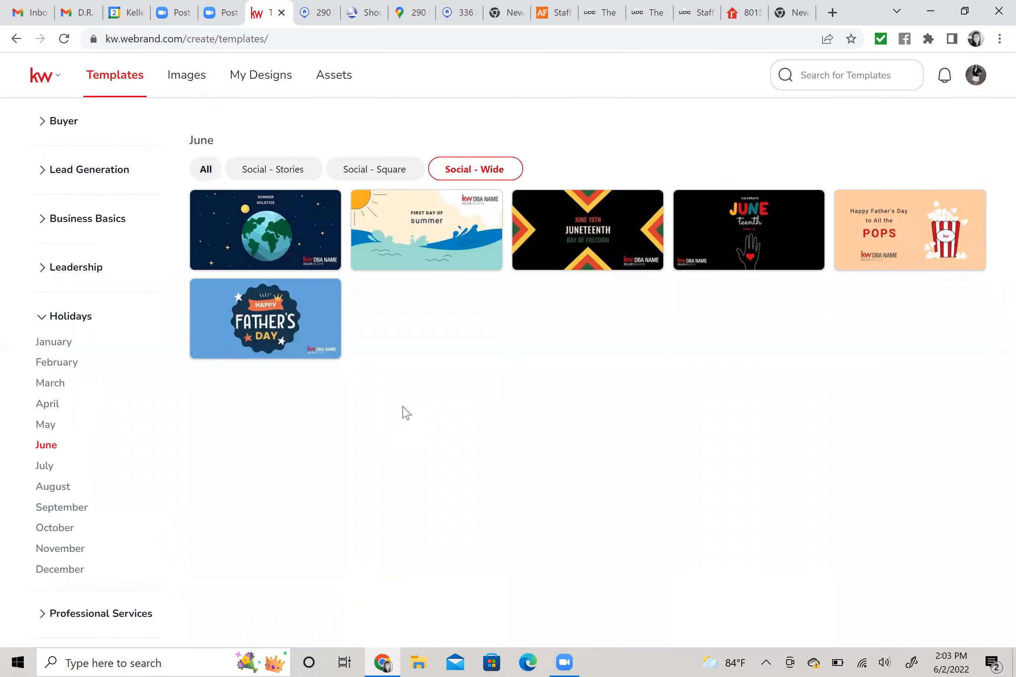
Start a design from the Social - Wide SummerSolstice-01_W 'First day of summer' template.
mouse_move(300, 323)
mouse_move(404, 224)
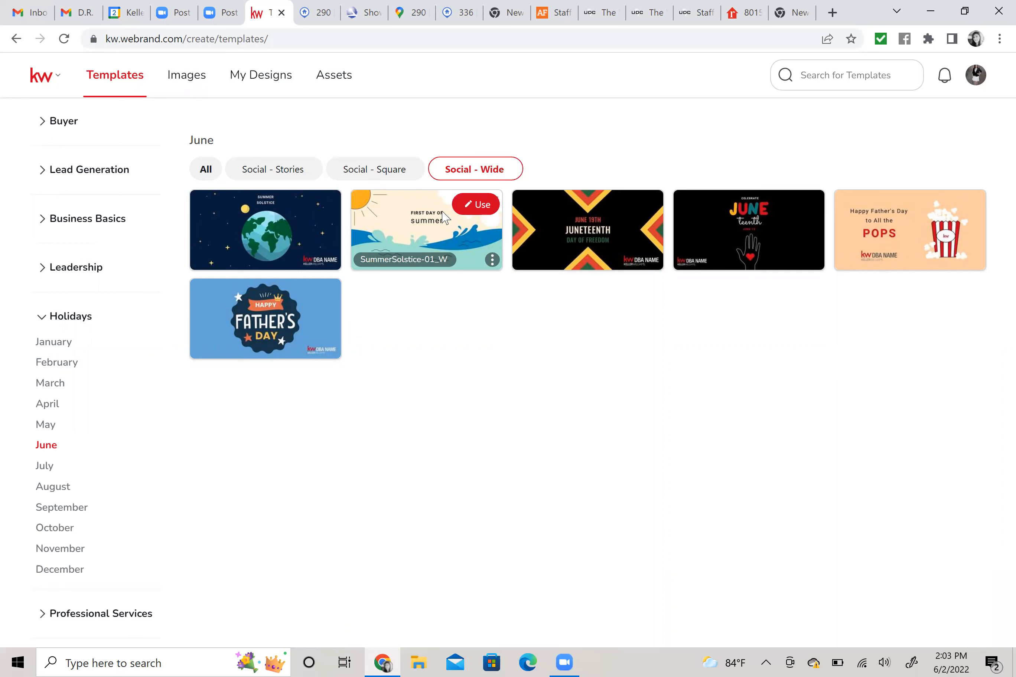
left_click(480, 212)
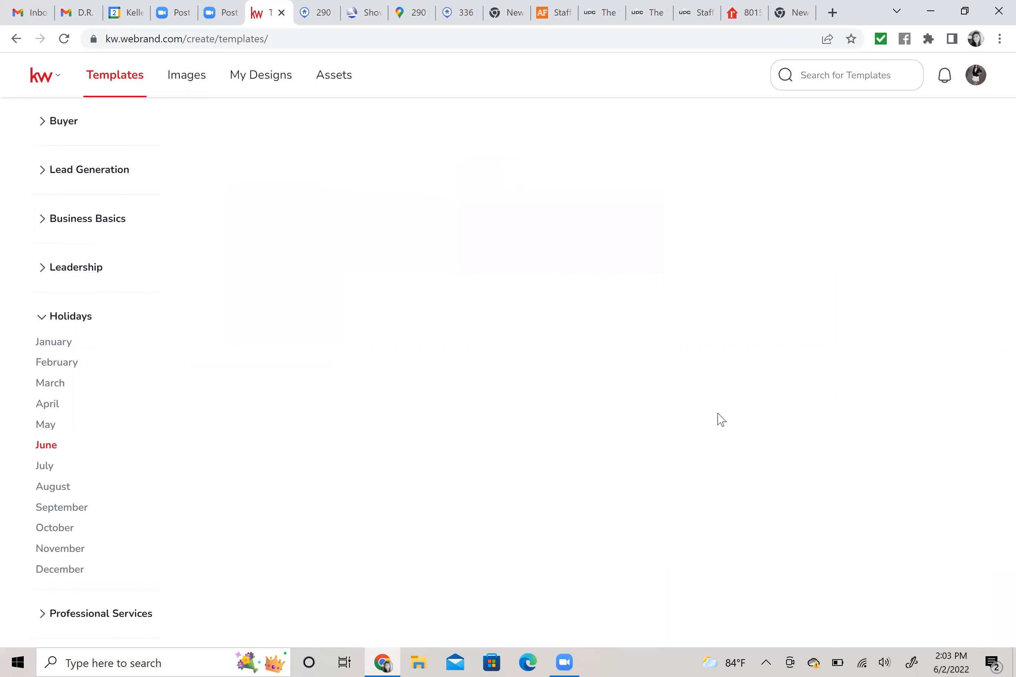
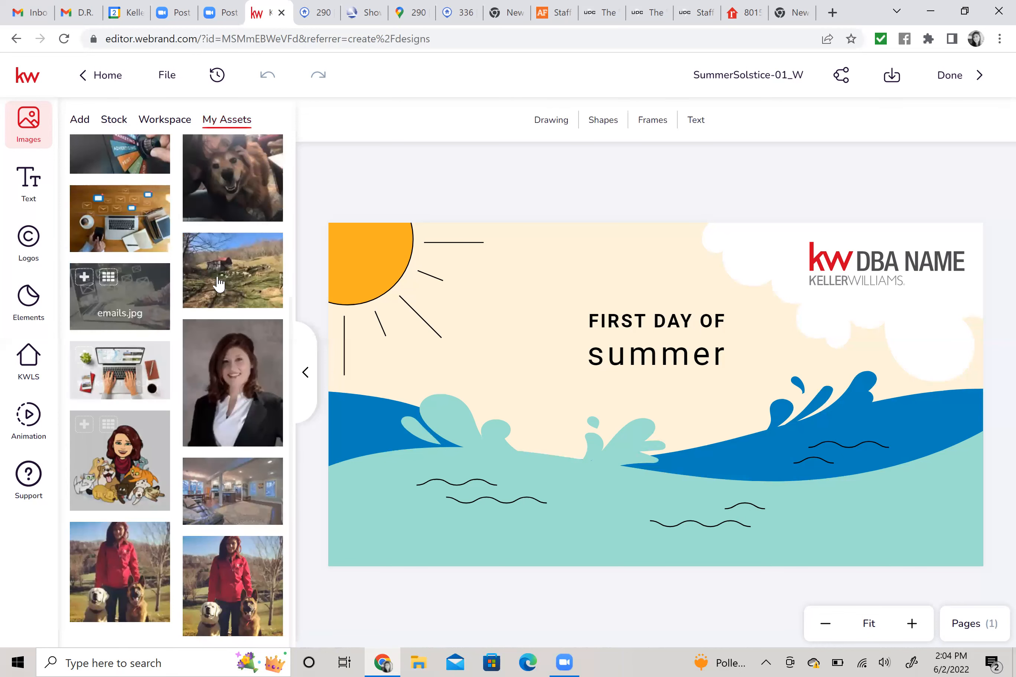
Scroll My Assets back to the top and show the image upload and import sources.
scroll(219, 284, "up", 5)
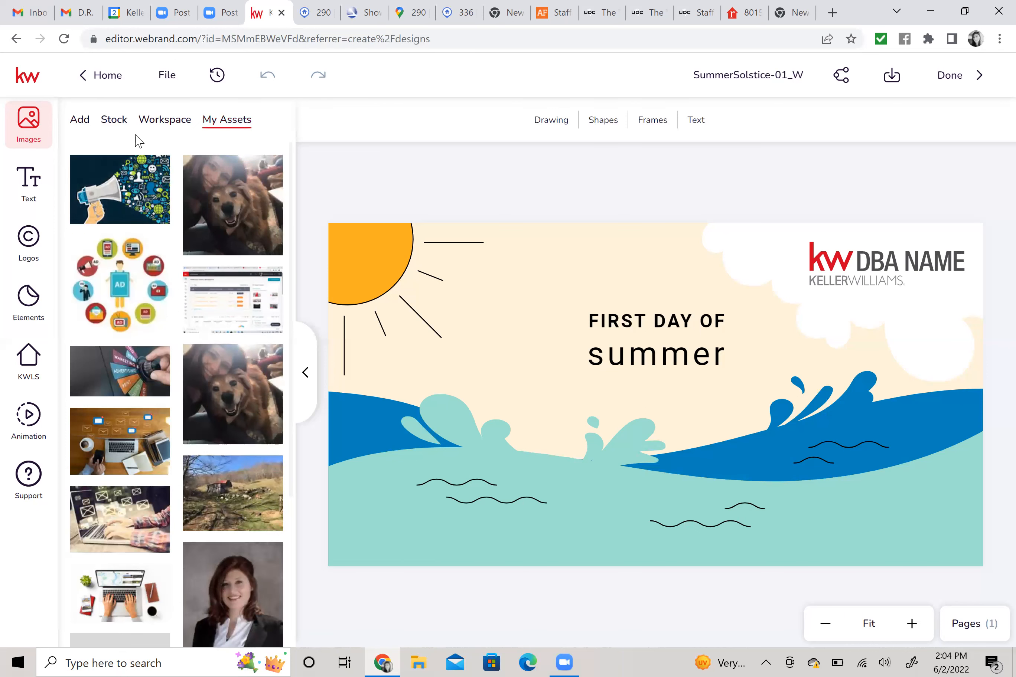
left_click(81, 126)
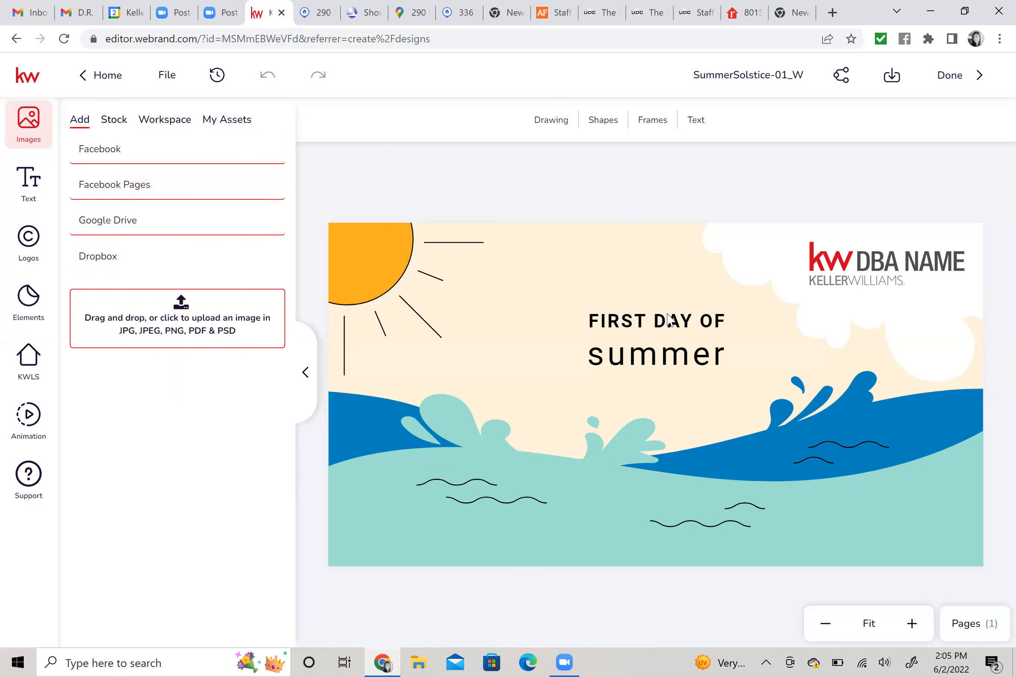
Nudge the cloud graphic slightly left, then select the DBA NAME logo to list saved logos.
left_click(854, 262)
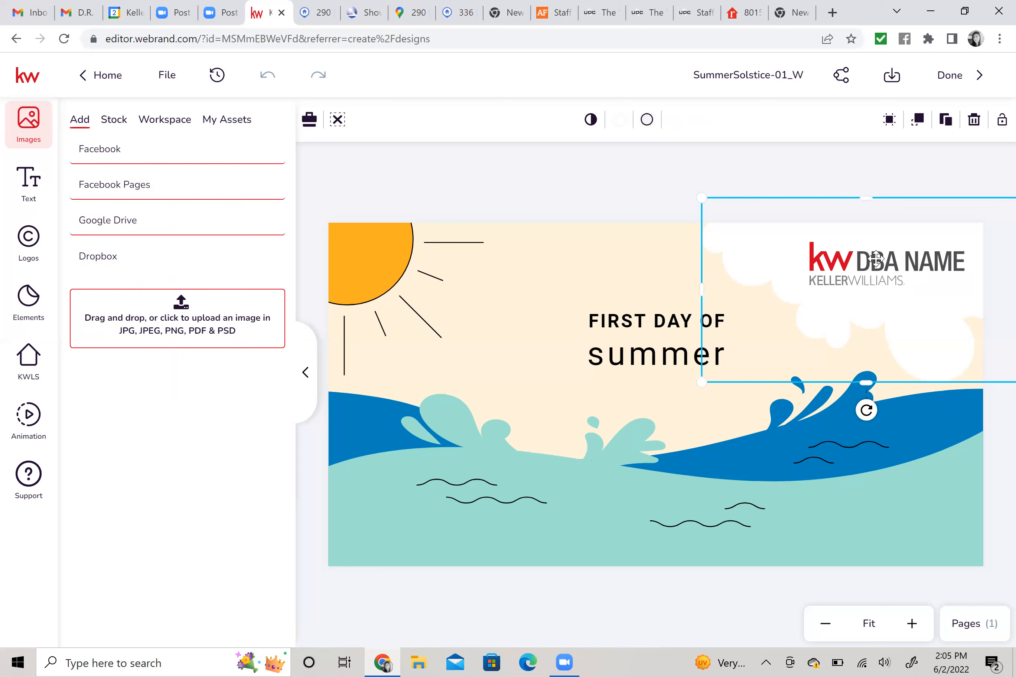
left_click_drag(876, 259, 844, 264)
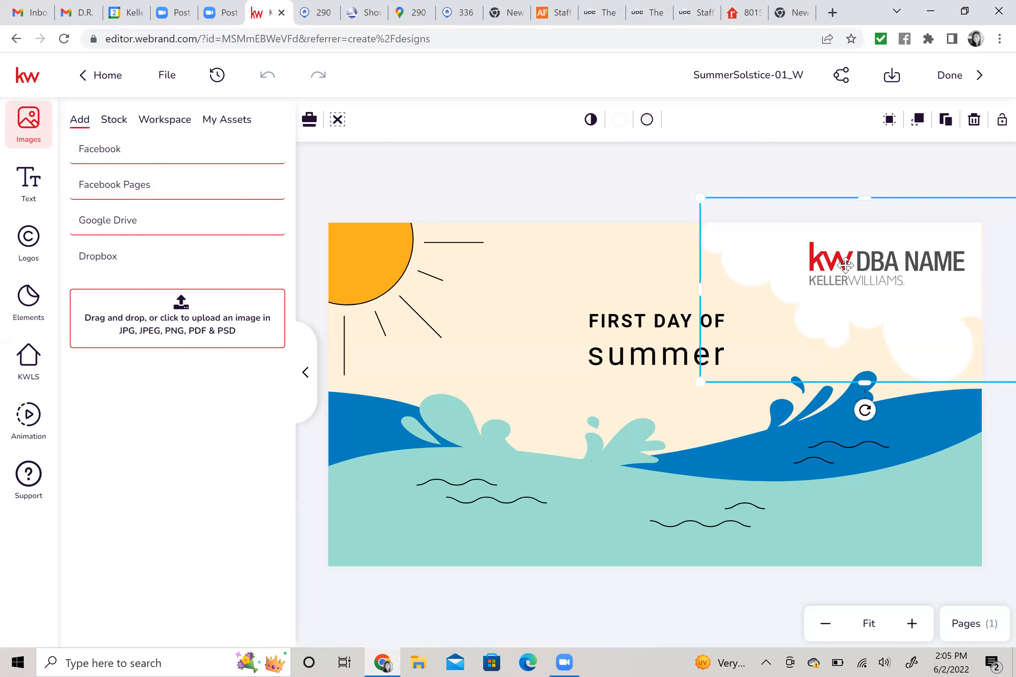
left_click(846, 265)
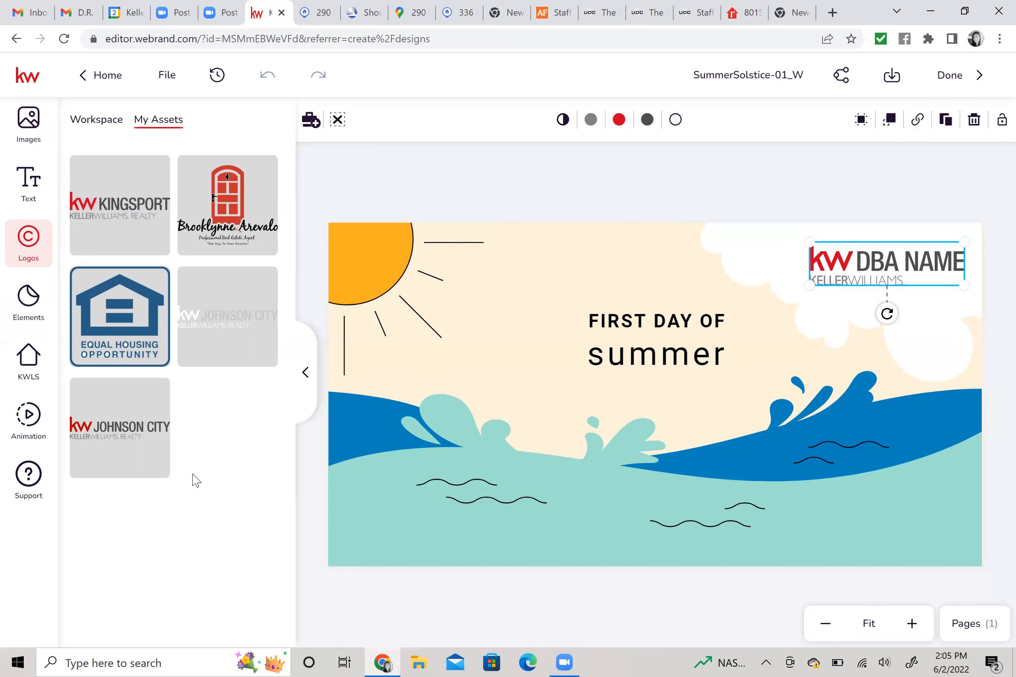
Swap the DBA NAME logo for a larger Johnson City logo in the top-right corner.
mouse_move(134, 453)
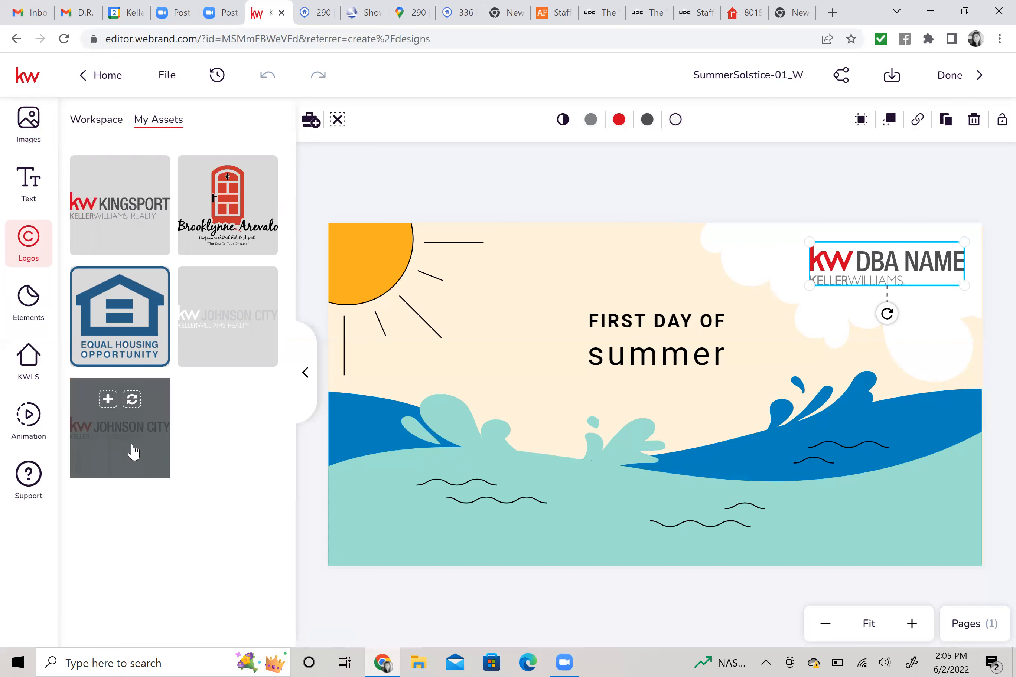
left_click(131, 400)
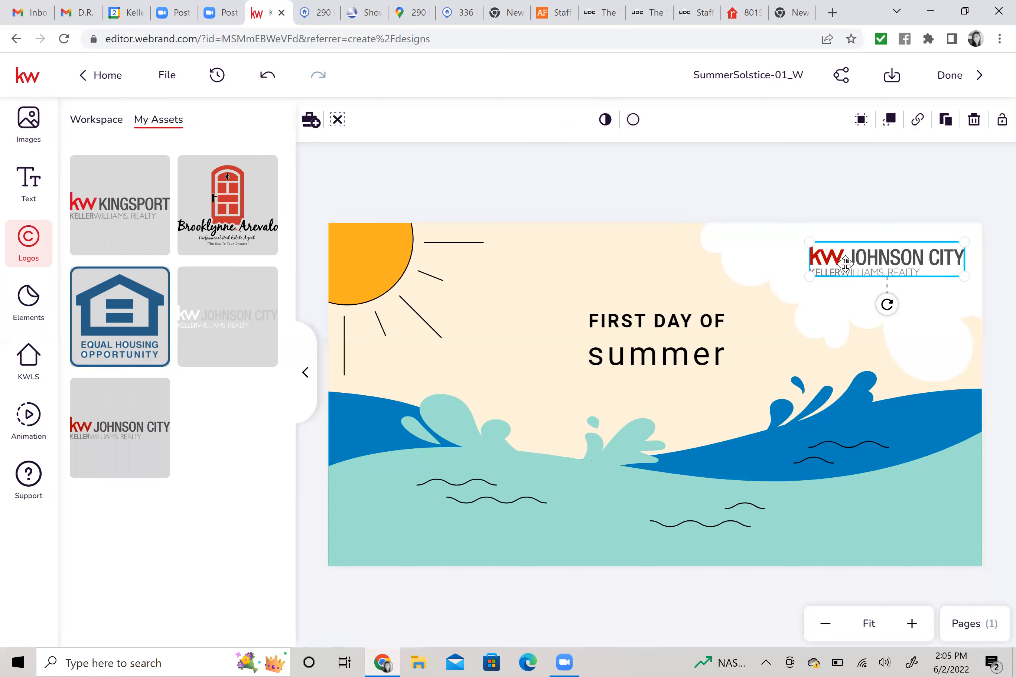
left_click_drag(798, 285, 767, 308)
left_click_drag(894, 271, 888, 264)
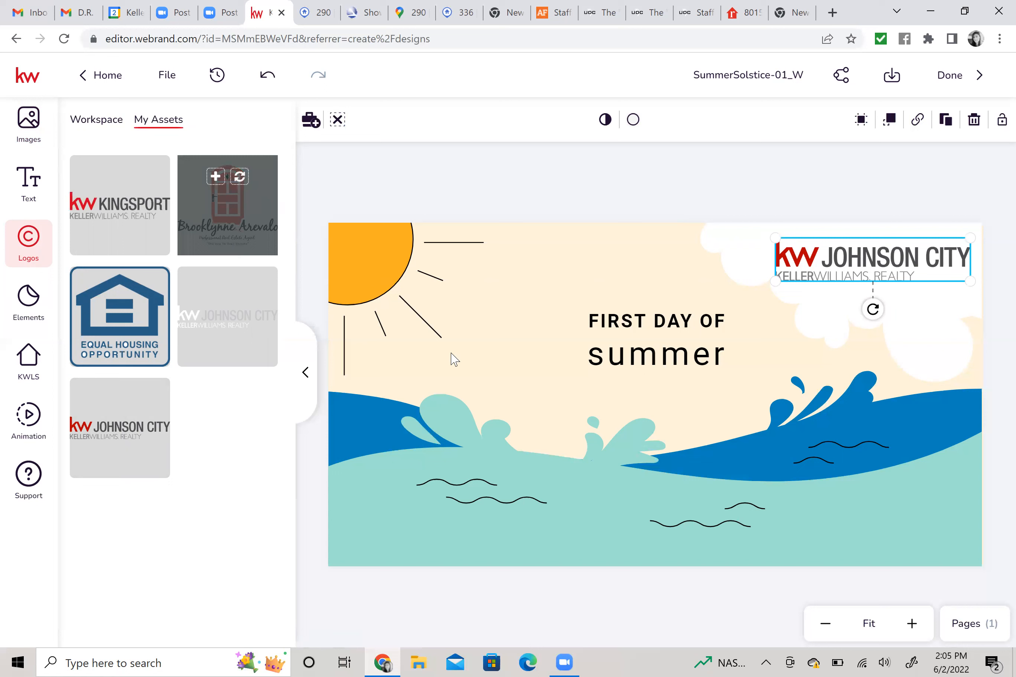
left_click(229, 216)
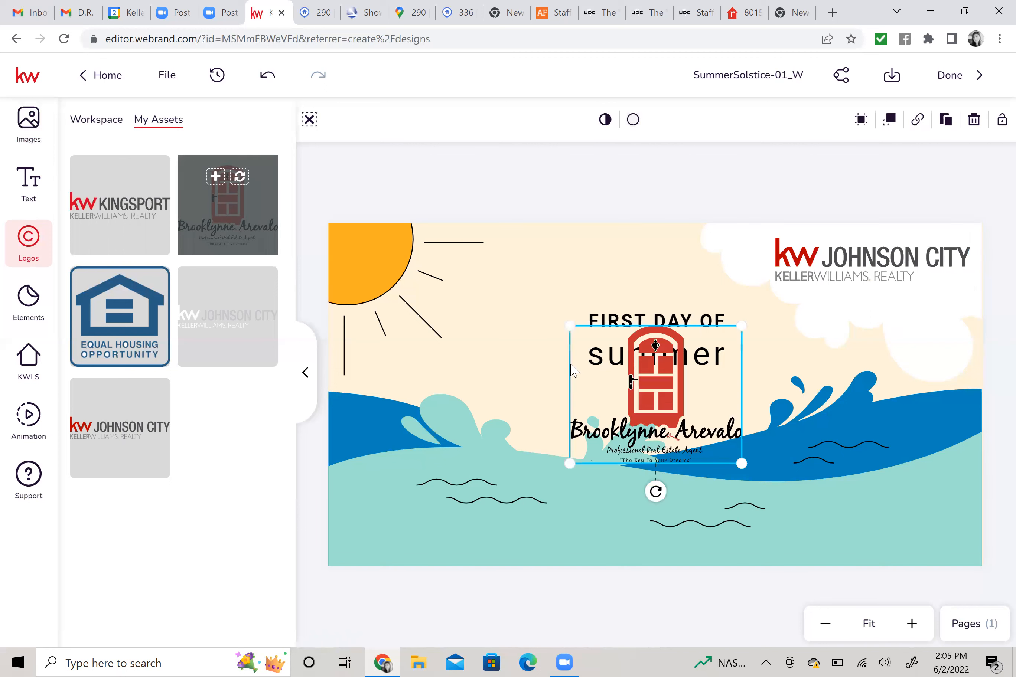
Place the agent's red-door logo small in the bottom-left corner, then open a new browser tab.
left_click_drag(655, 383, 655, 449)
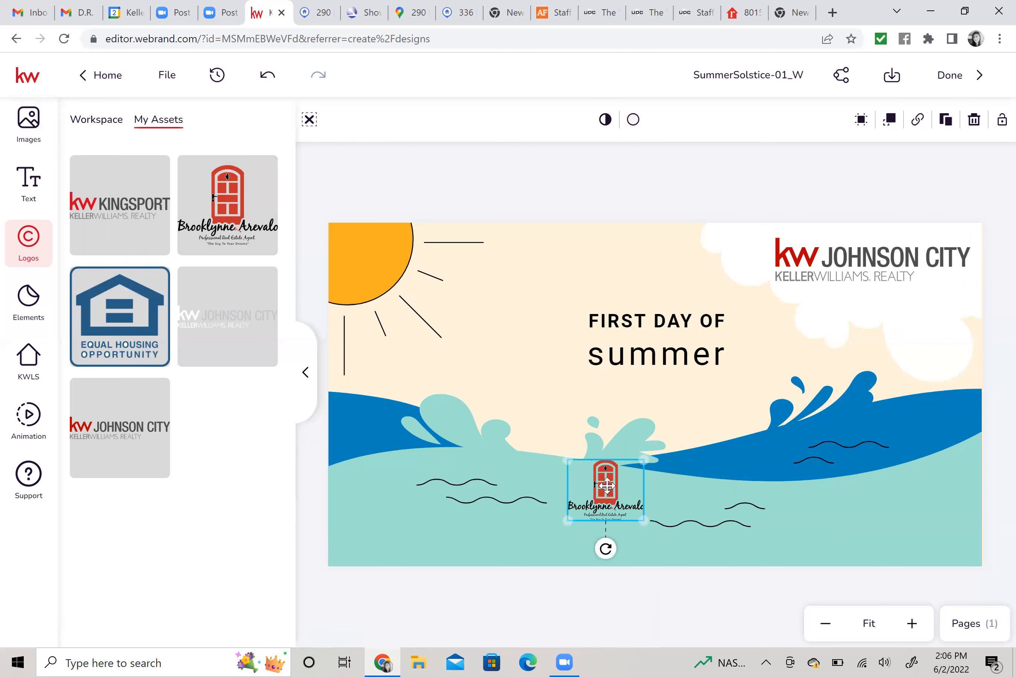
left_click_drag(593, 492, 643, 413)
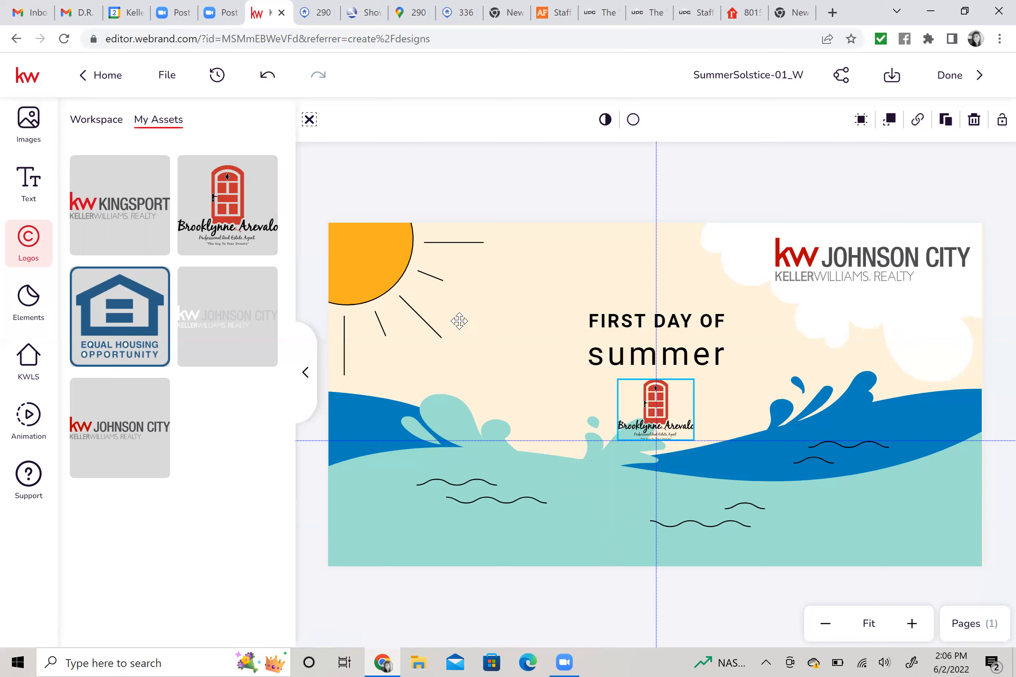
left_click_drag(437, 485, 340, 557)
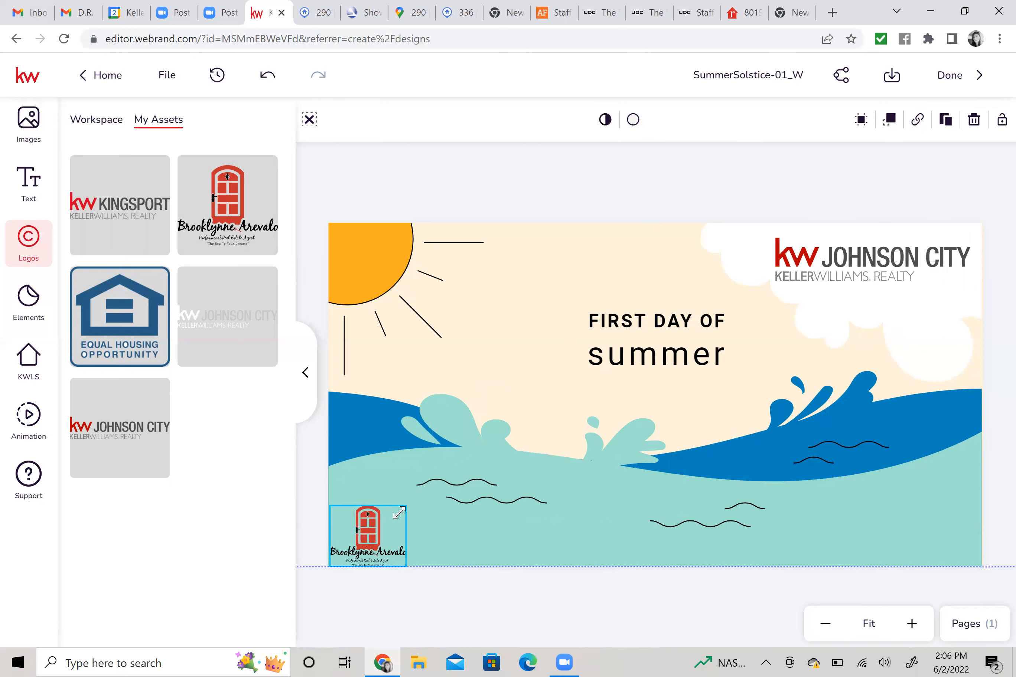
left_click_drag(388, 524, 377, 540)
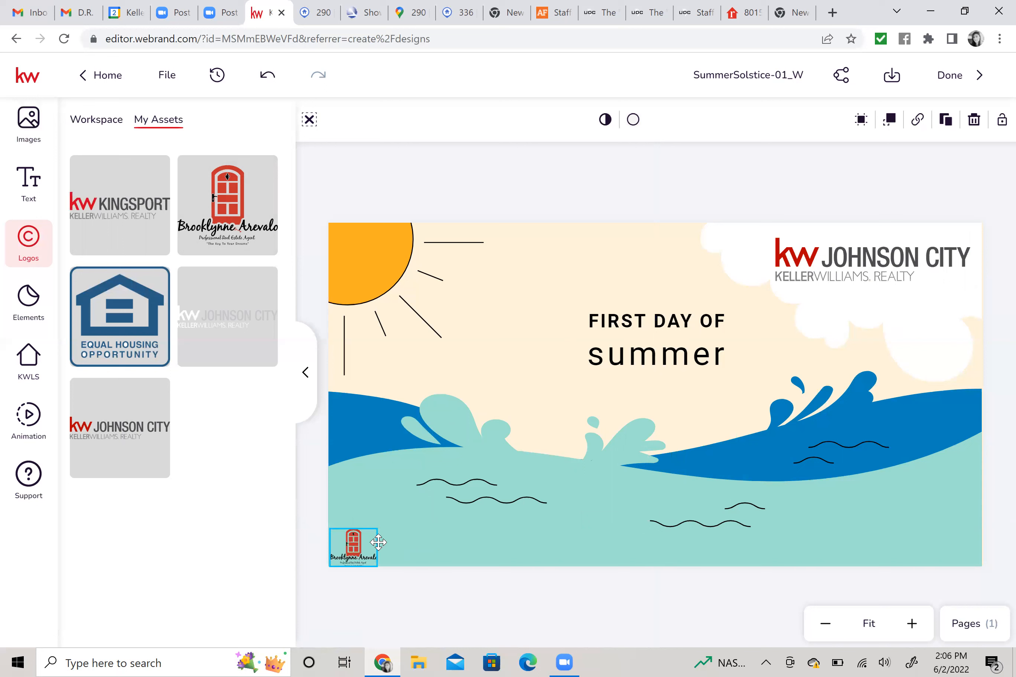
right_click(410, 488)
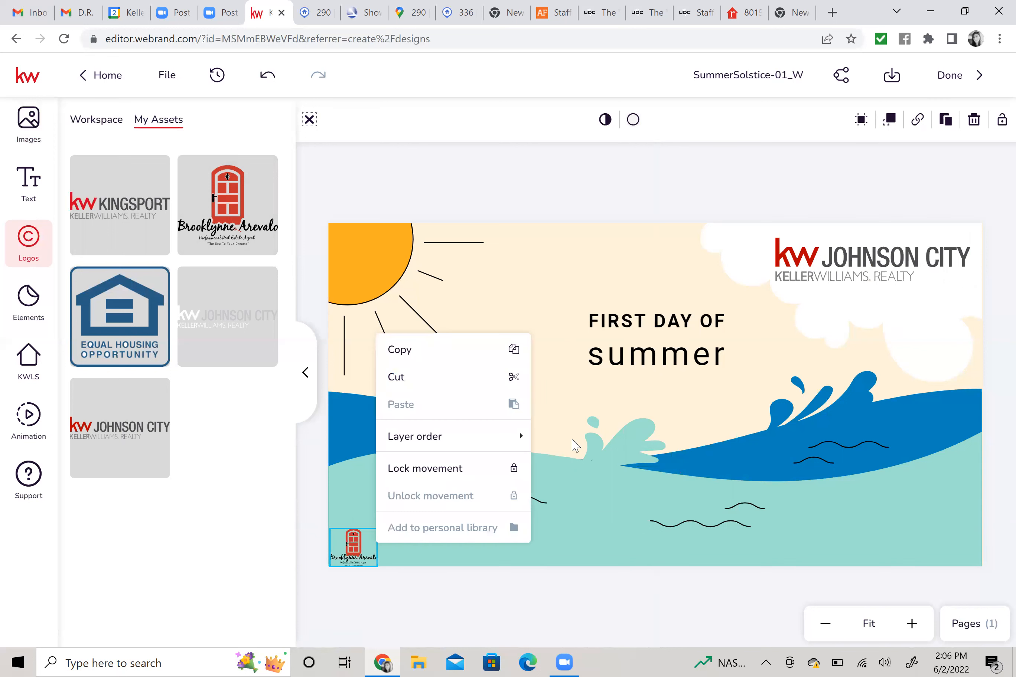
left_click(549, 359)
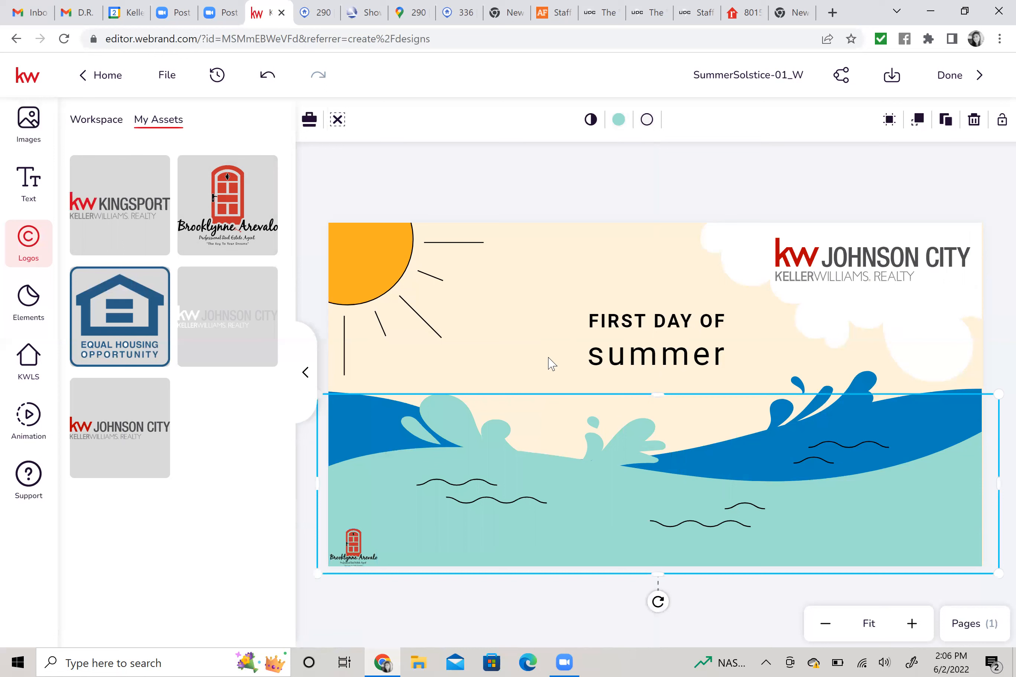
left_click(602, 308)
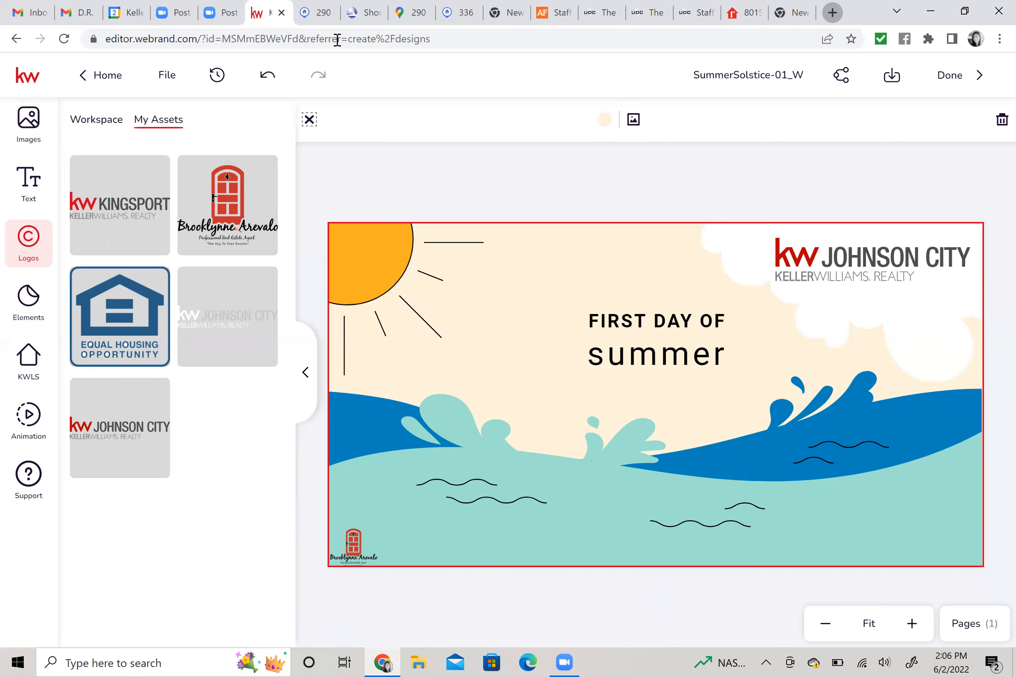
key("ctrl+t")
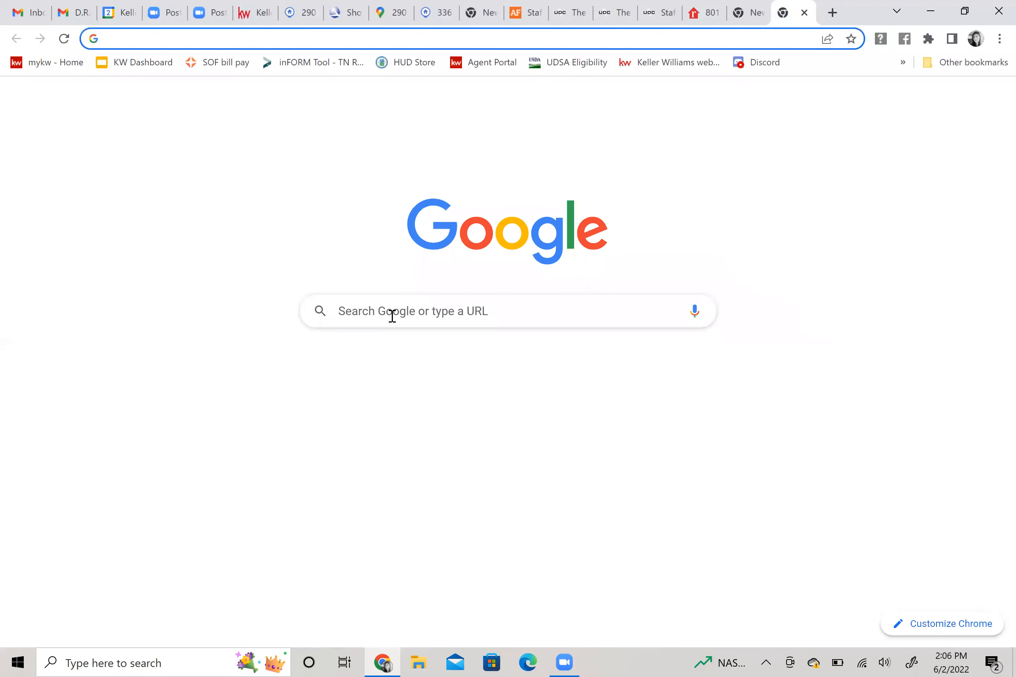
Google 'first day of summer 2022' to confirm it is Tuesday, June 21, then return to the editor.
left_click(392, 315)
type("fir")
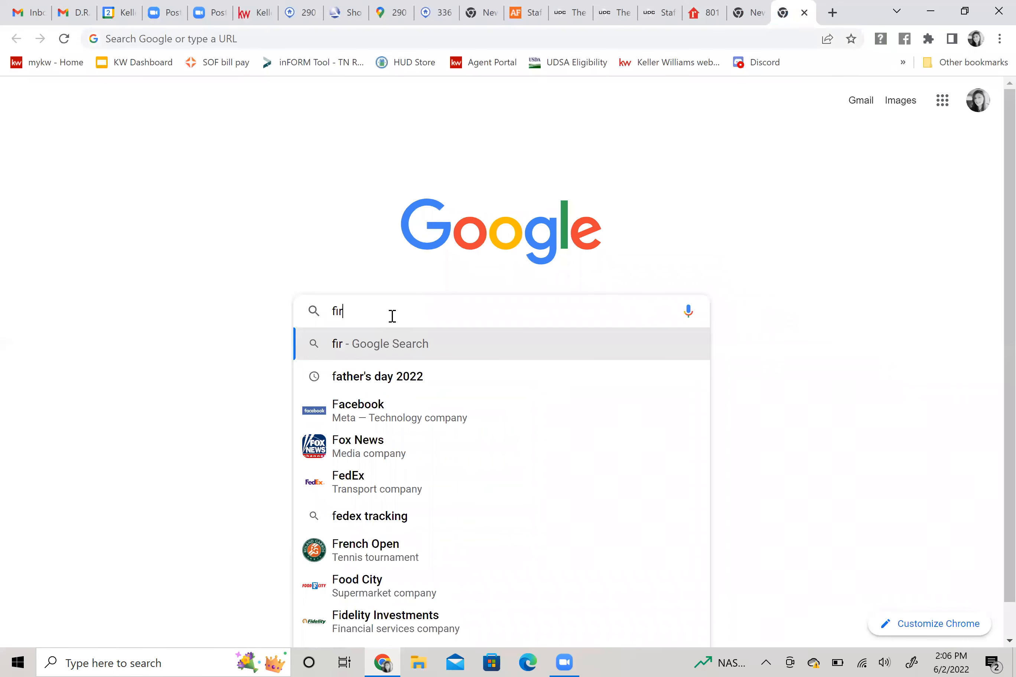
type("st day of s")
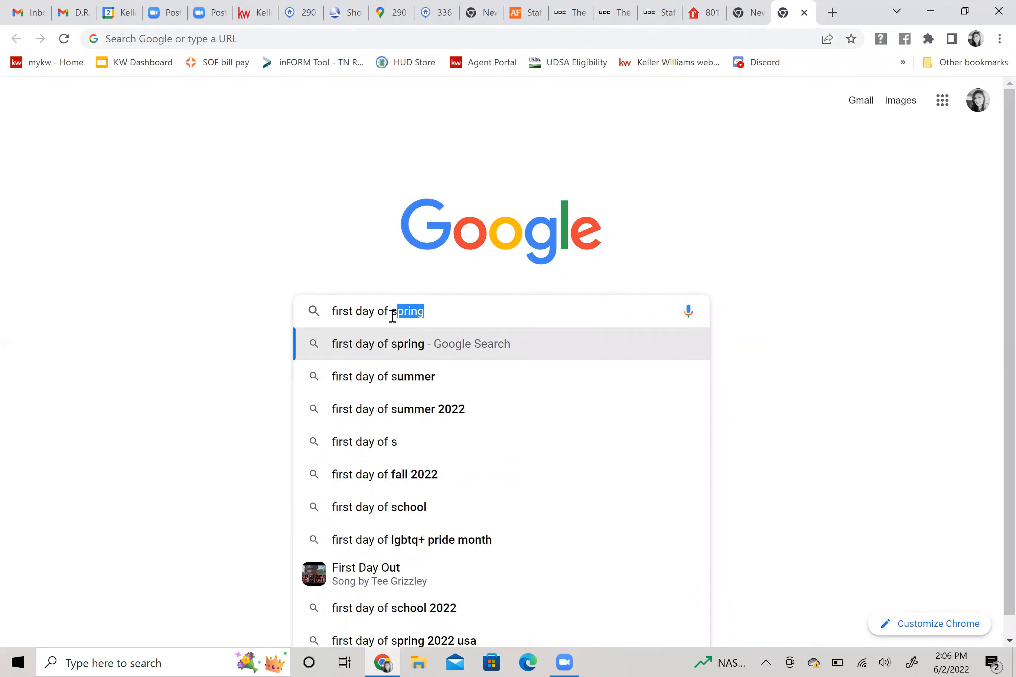
type("ummar")
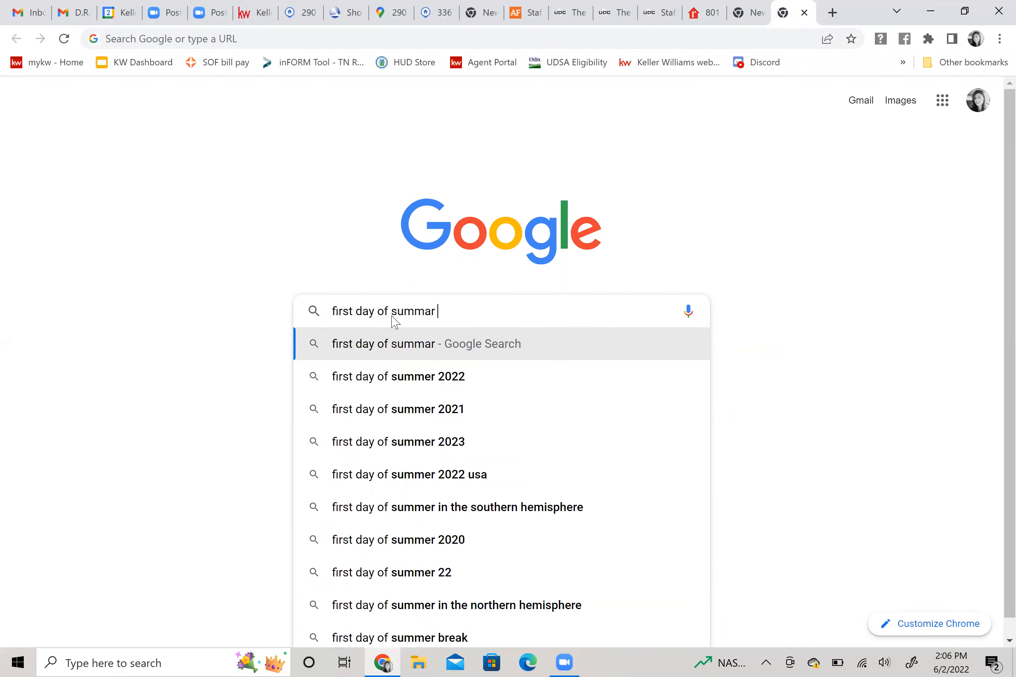
key("Down")
key("Return")
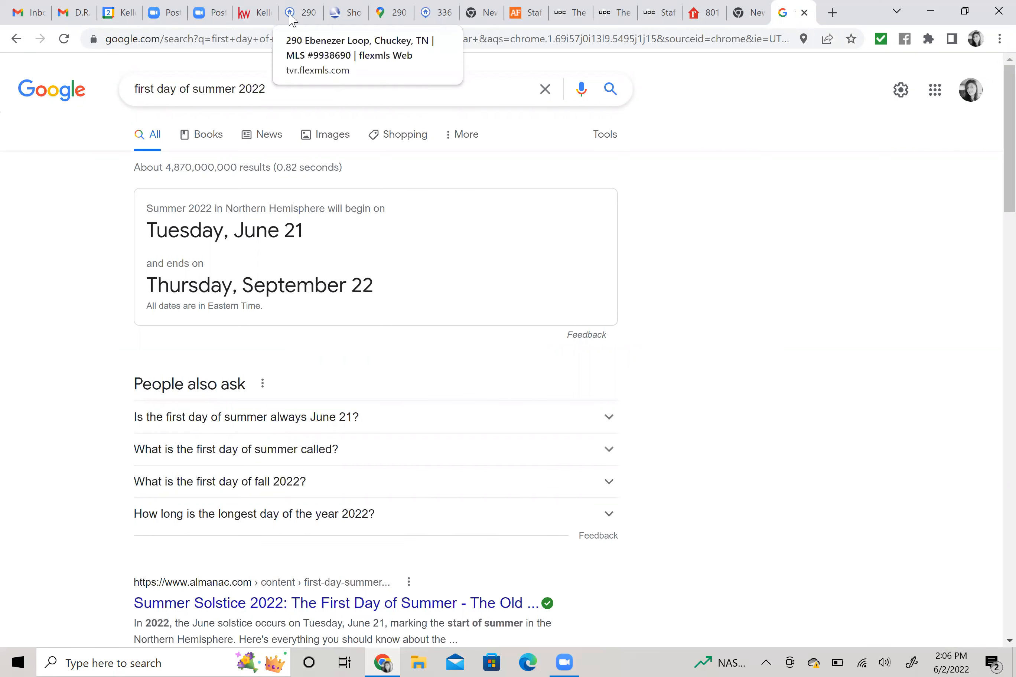
left_click(262, 13)
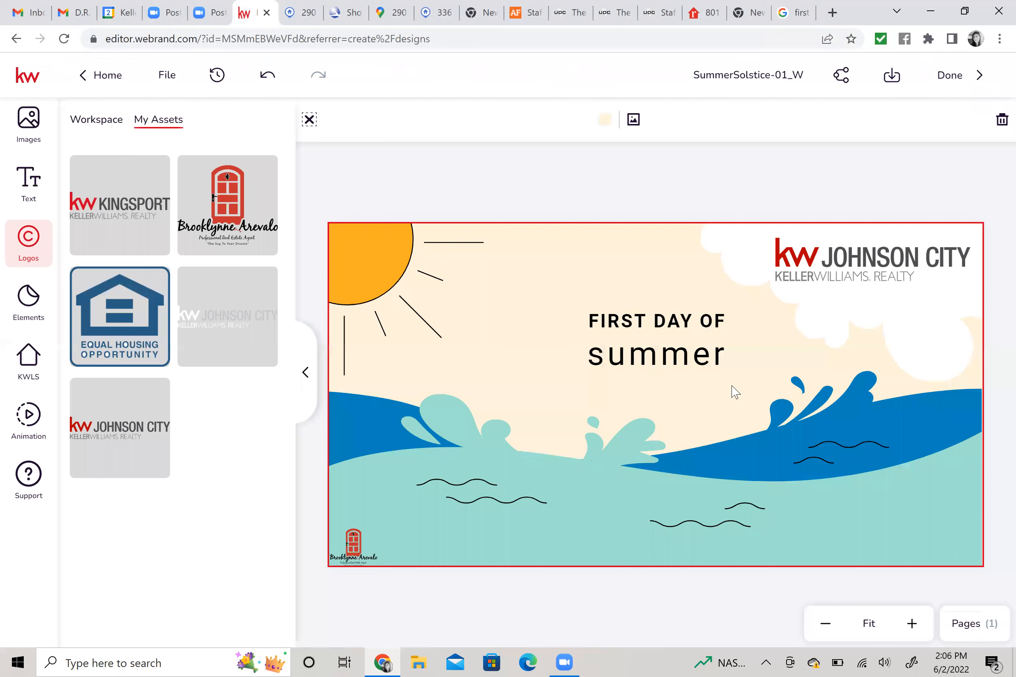
Add a new title text element to the design from the text library.
left_click(674, 346)
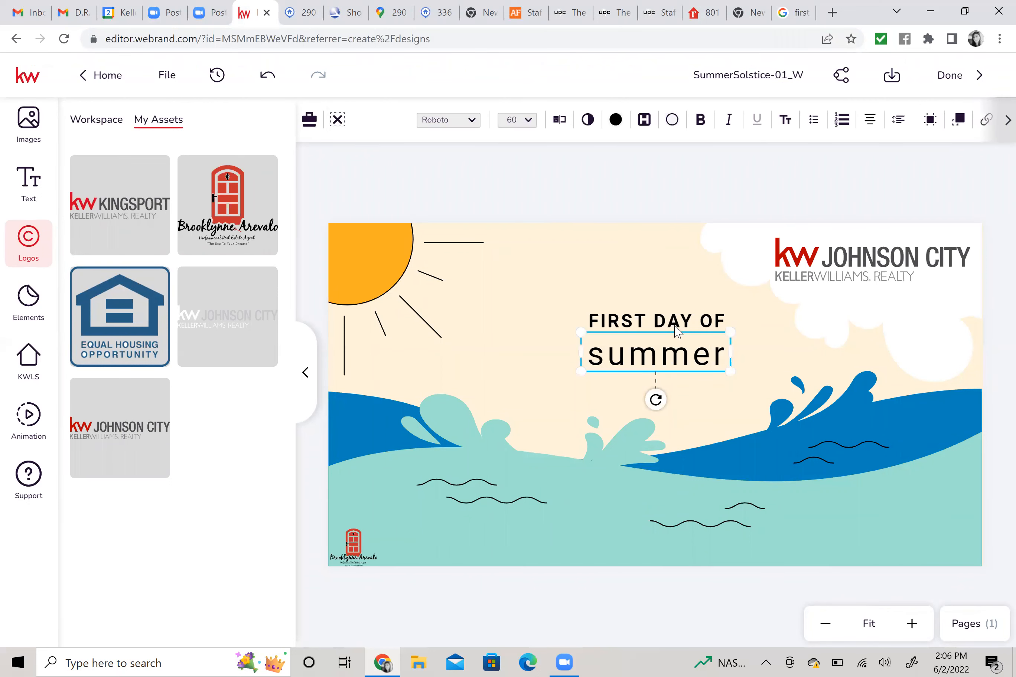
left_click(676, 329)
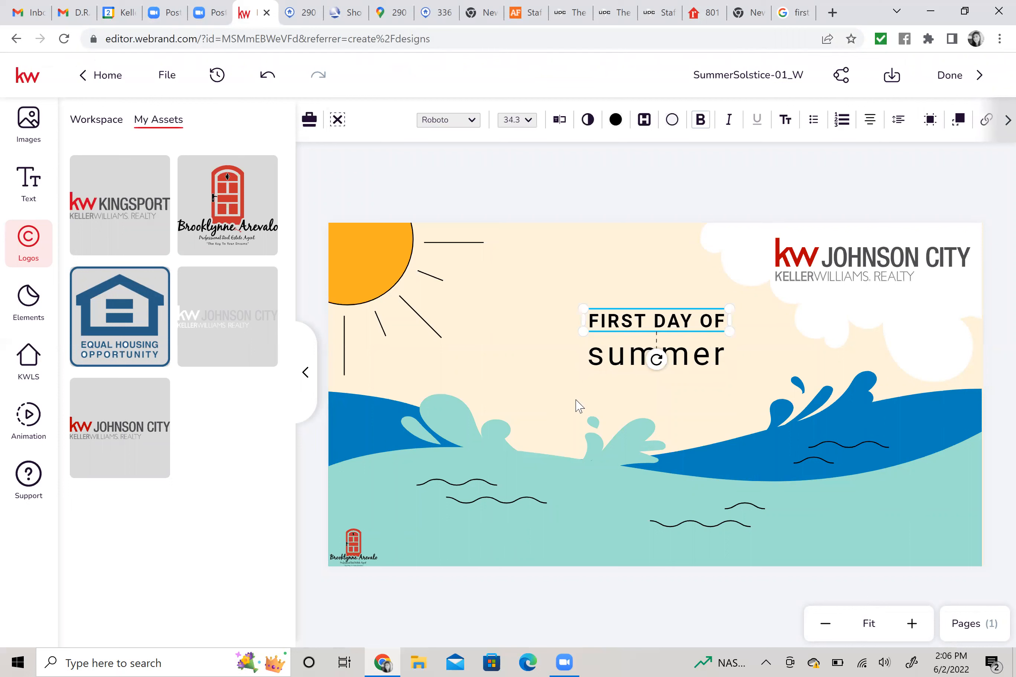
left_click(32, 193)
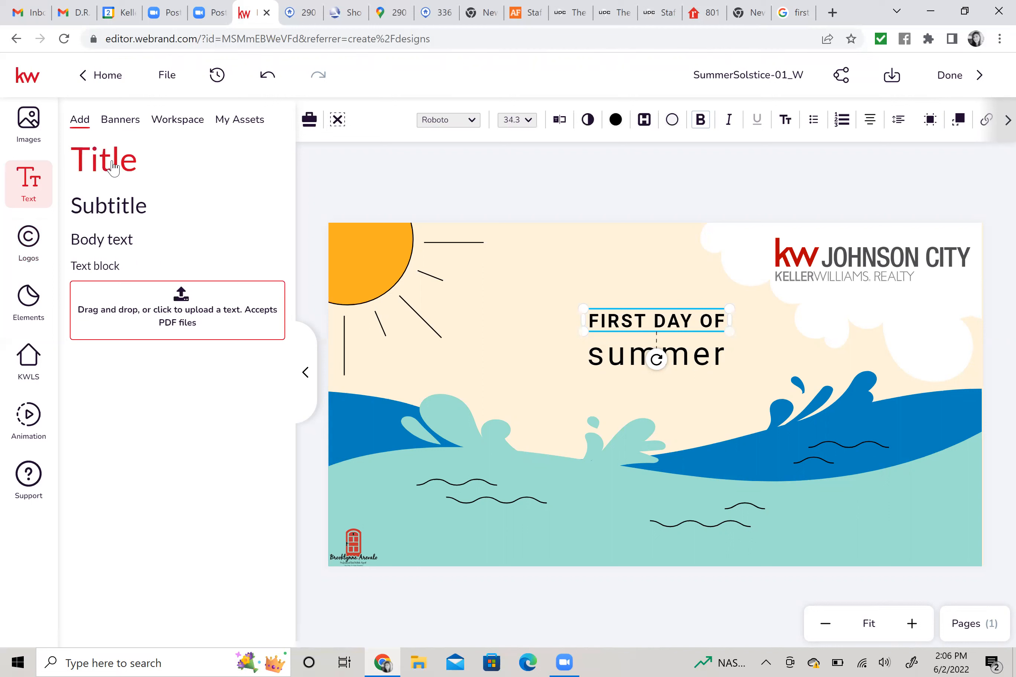
left_click(113, 167)
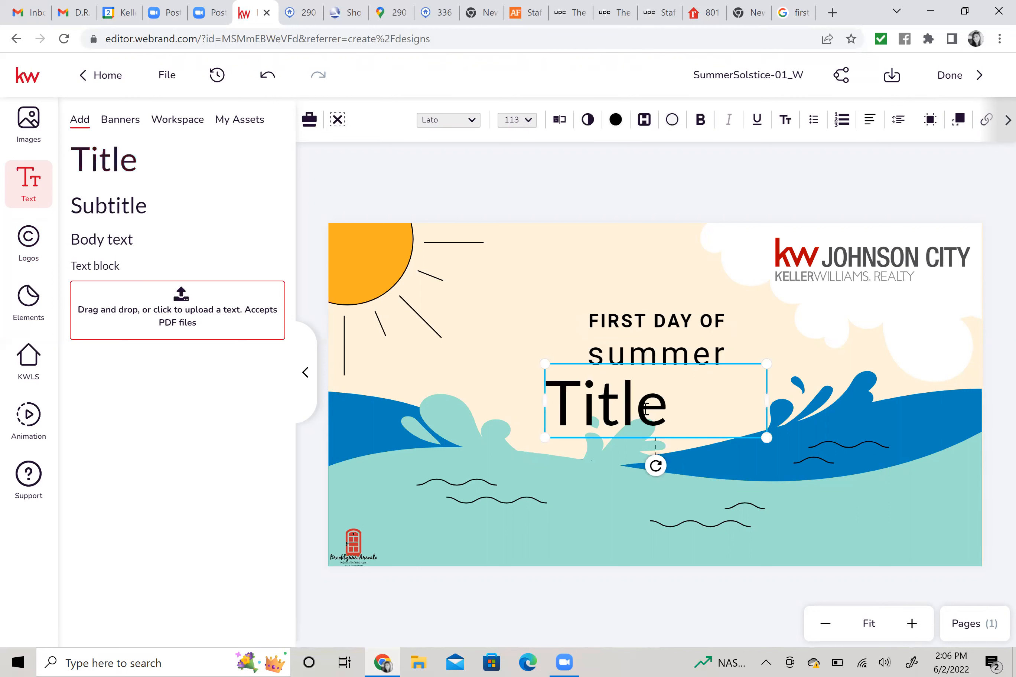
Enter 'June 21st!!' as the title text and widen it onto one line beneath summer.
double_click(673, 418)
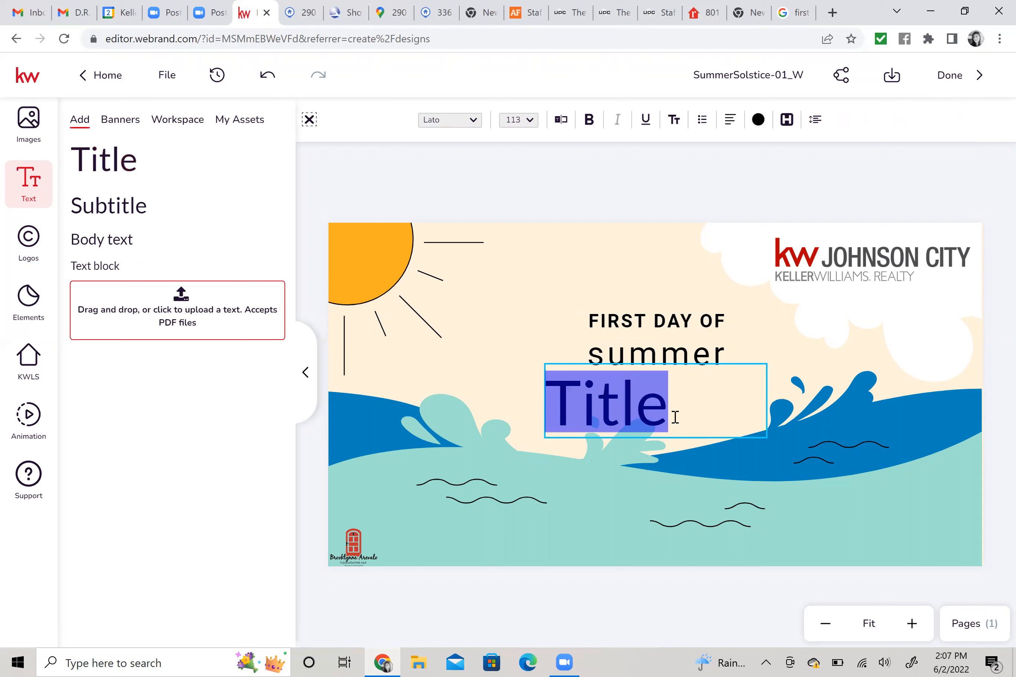
type("Ju")
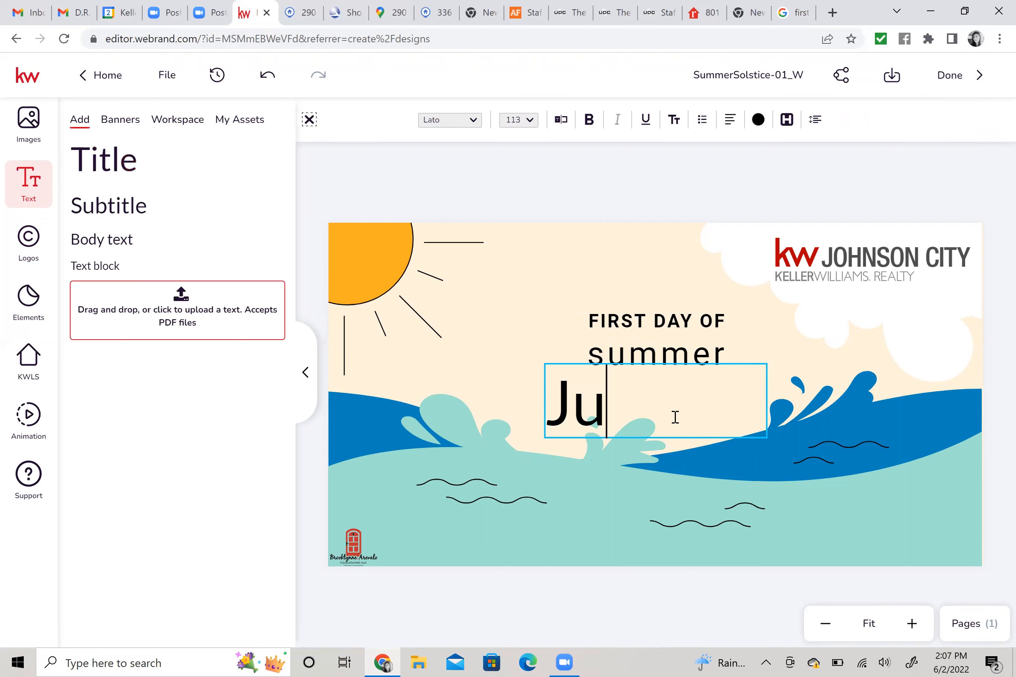
type("ne 21")
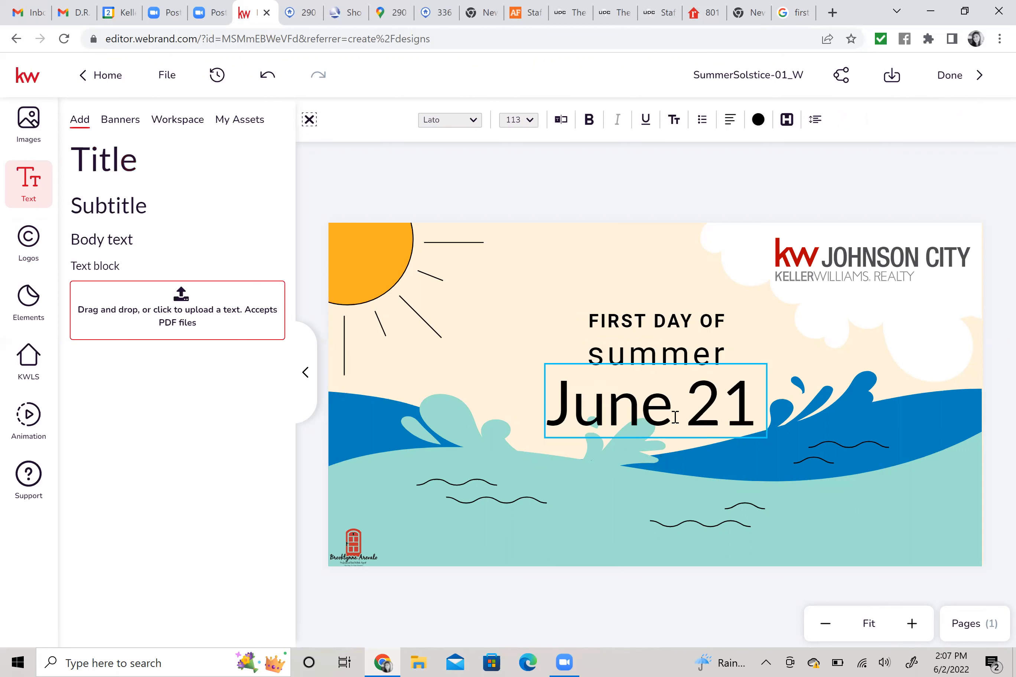
type("st!!")
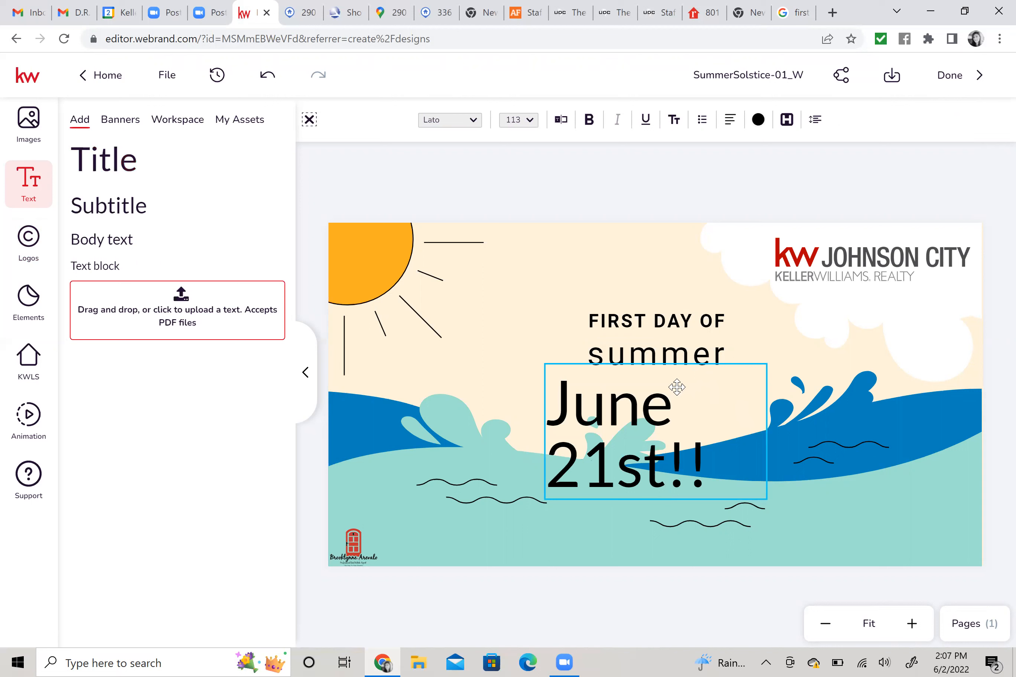
key("Escape")
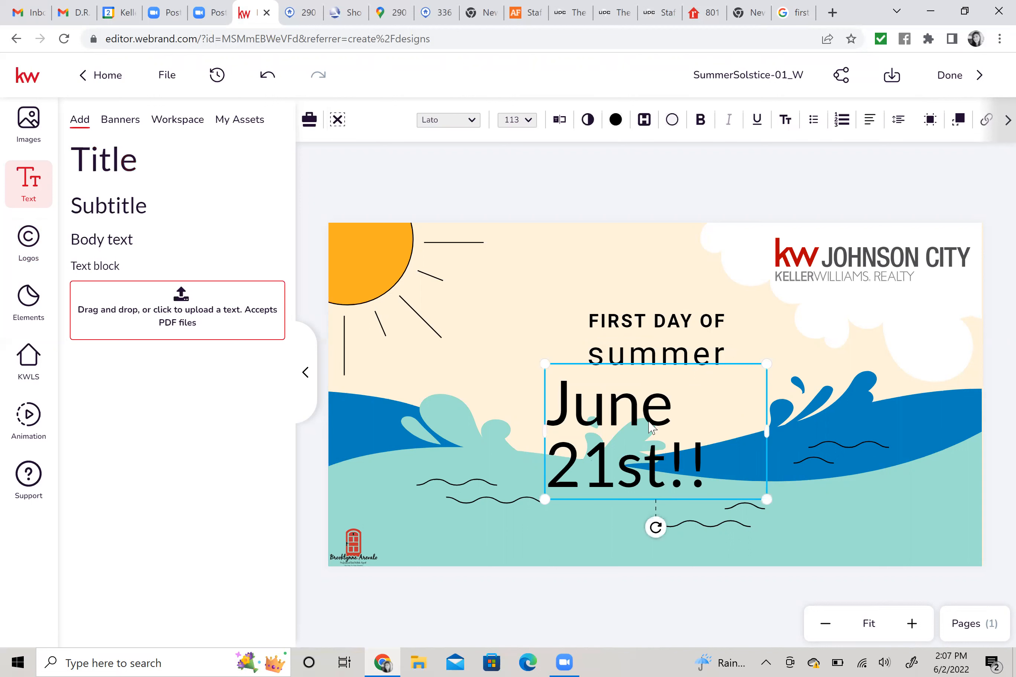
key("Escape")
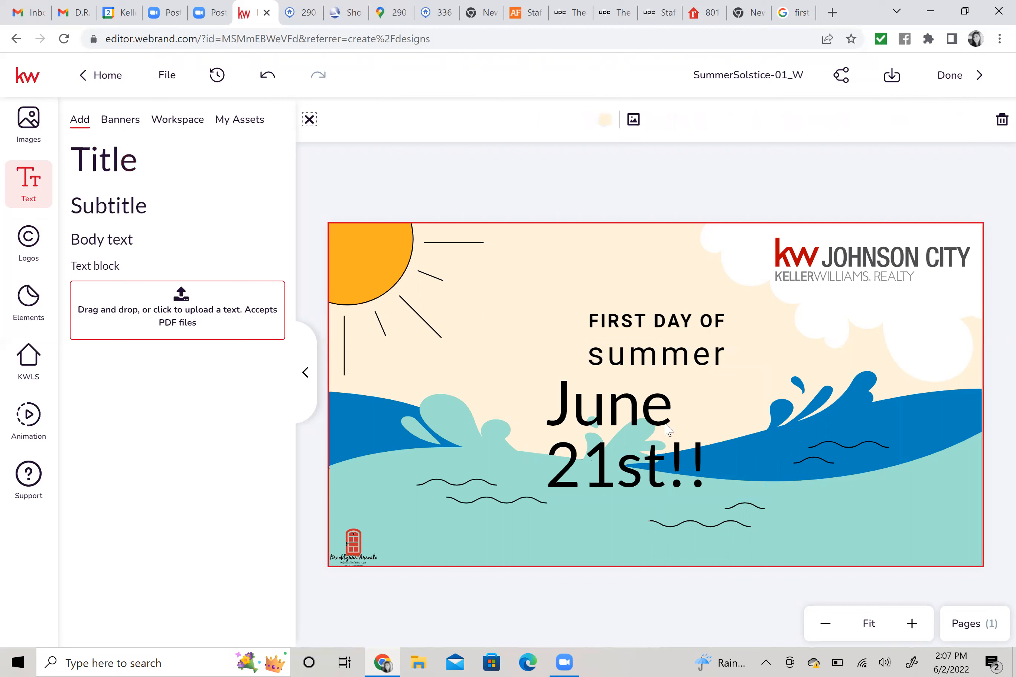
left_click(755, 433)
left_click_drag(837, 423, 877, 426)
left_click_drag(737, 424, 679, 445)
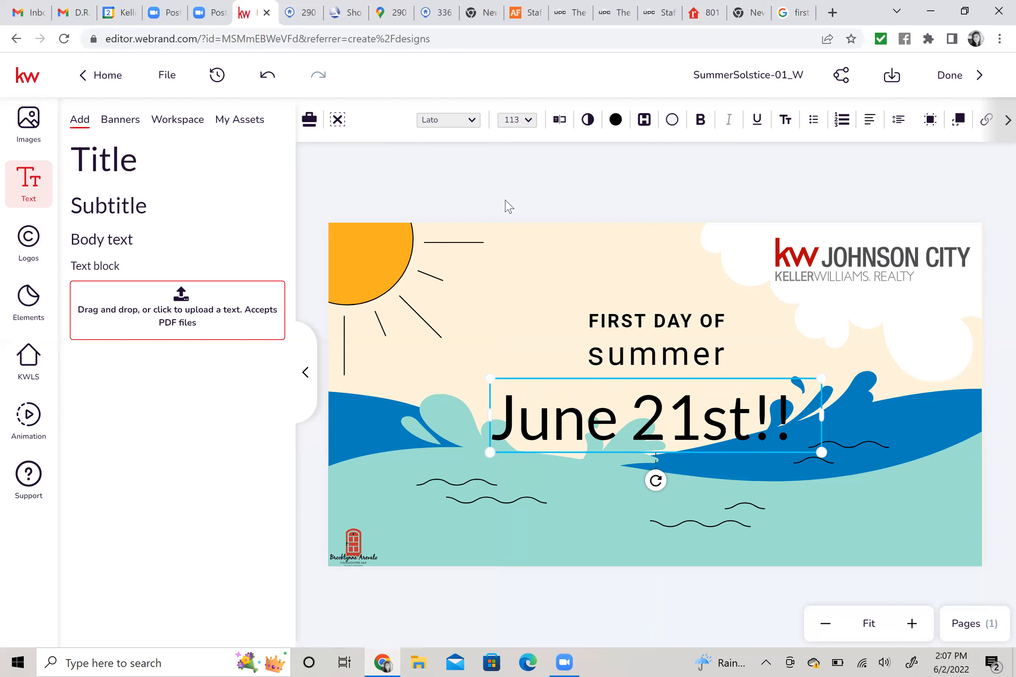
left_click(473, 122)
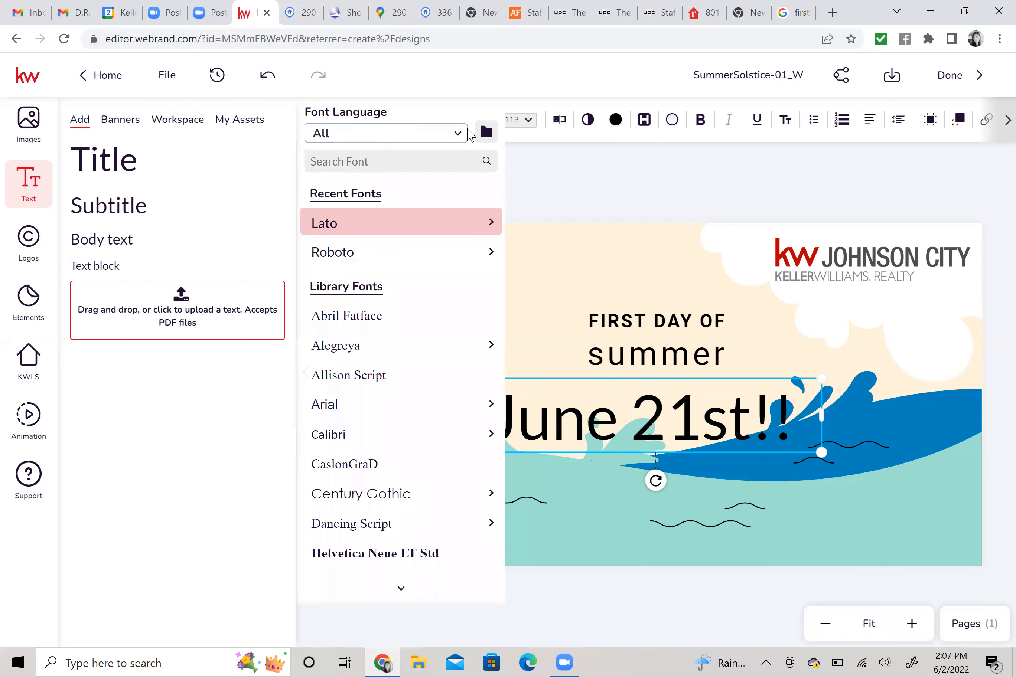
Set the June 21st!! date to the Allura script font and shift it slightly right.
left_click(393, 596)
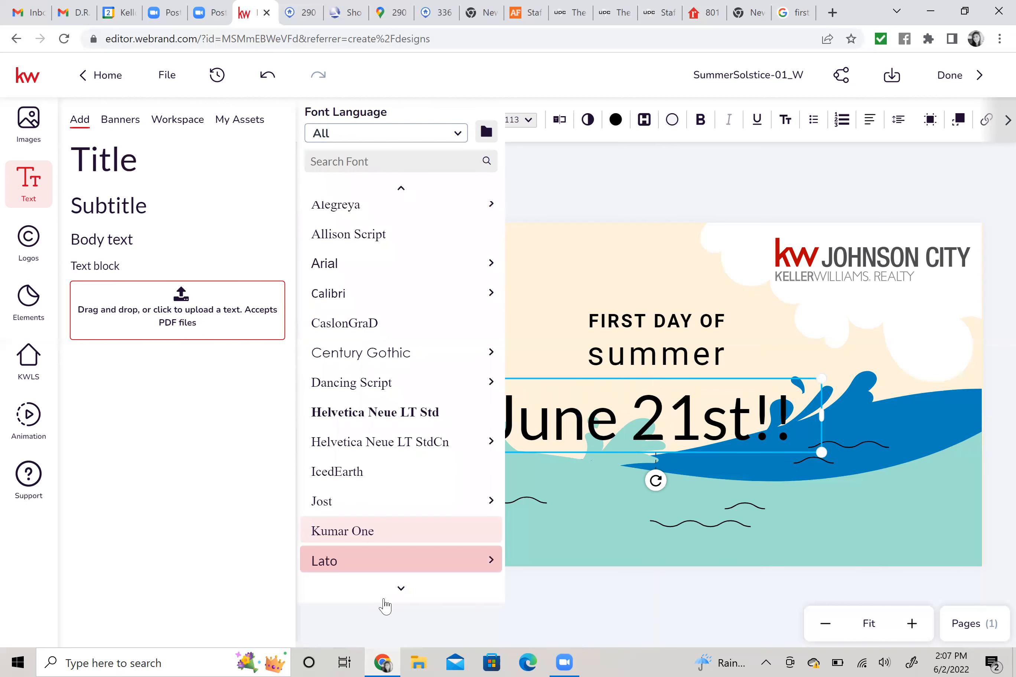
scroll(413, 534, "down", 2)
mouse_move(415, 536)
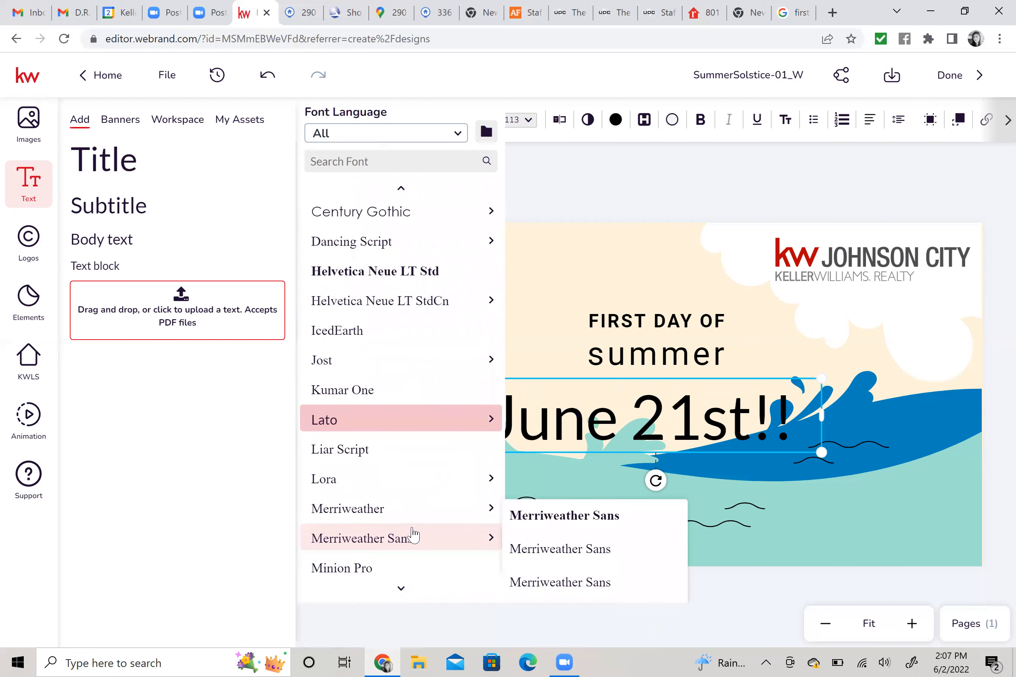
scroll(421, 409, "down", 2)
scroll(413, 422, "down", 3)
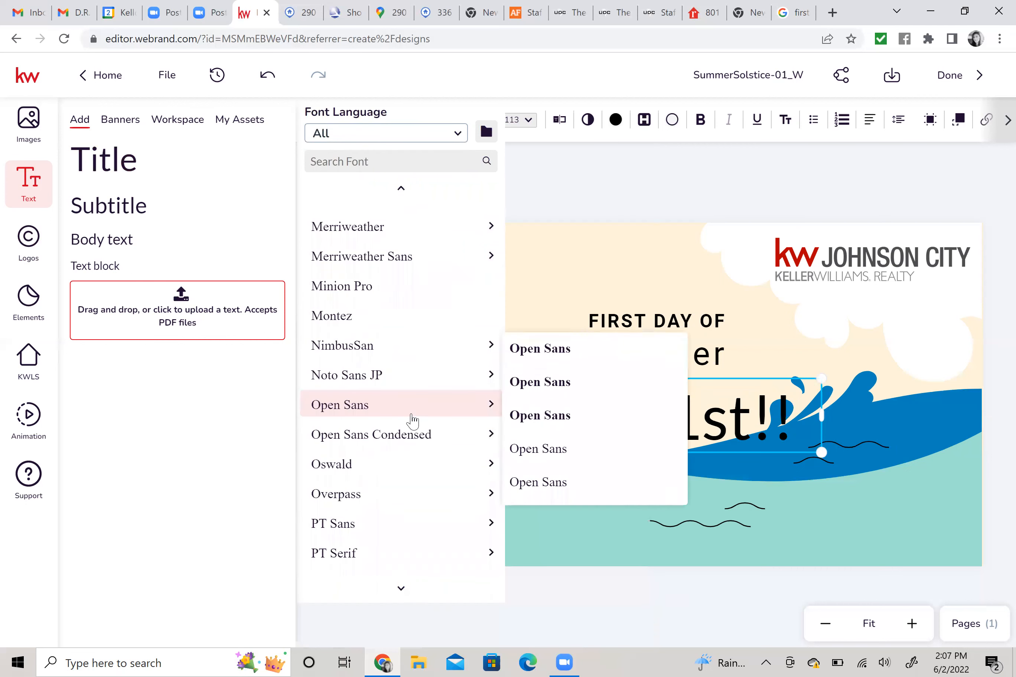
scroll(412, 421, "down", 3)
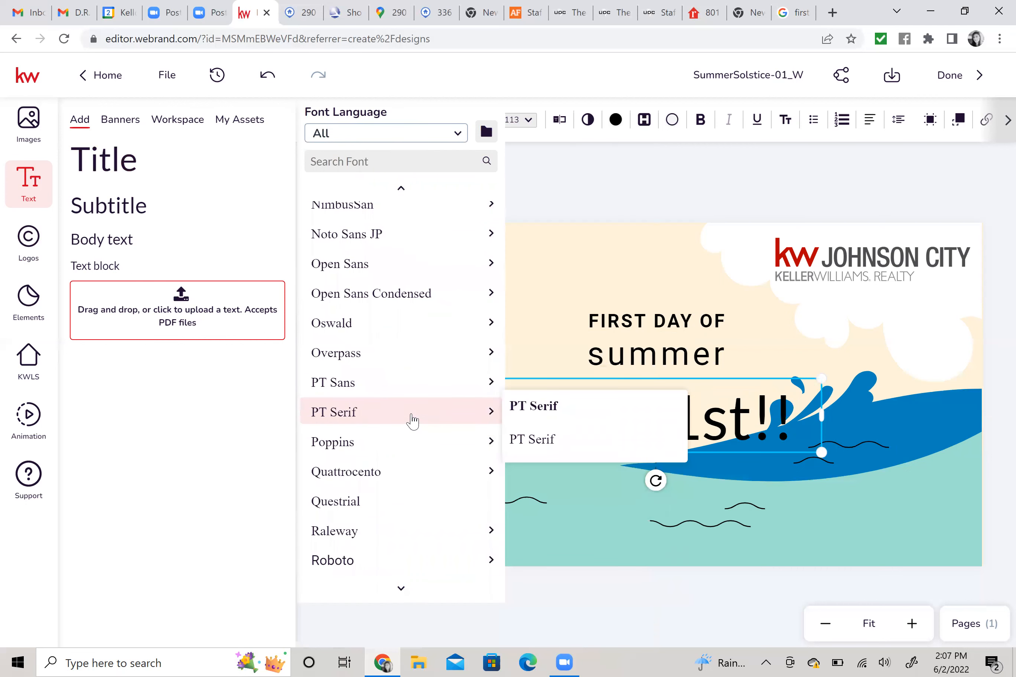
scroll(412, 421, "down", 15)
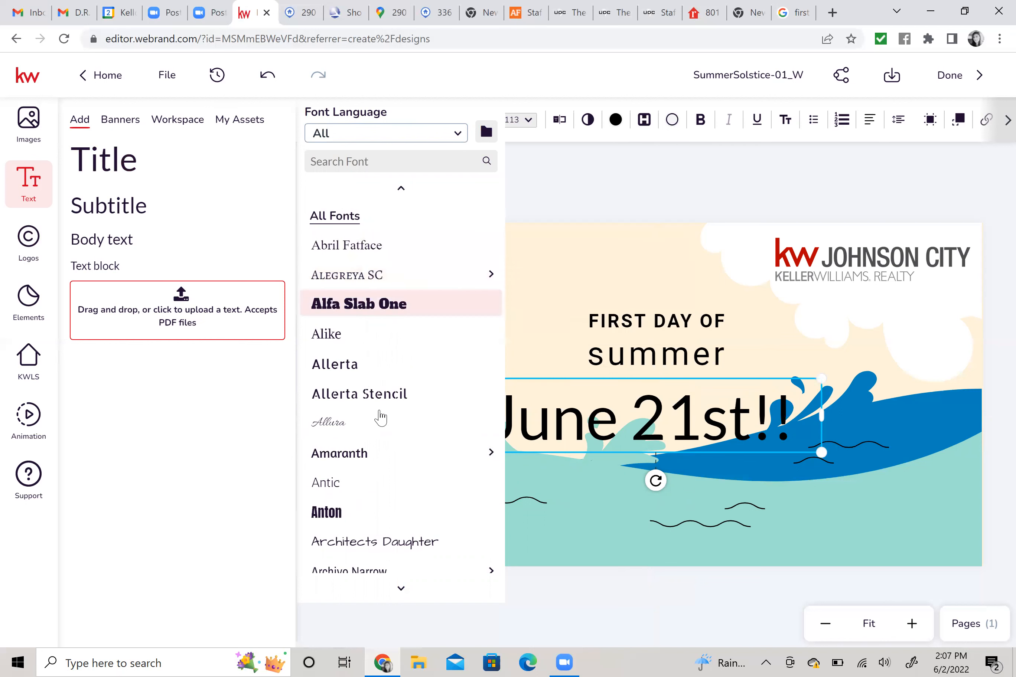
left_click(394, 420)
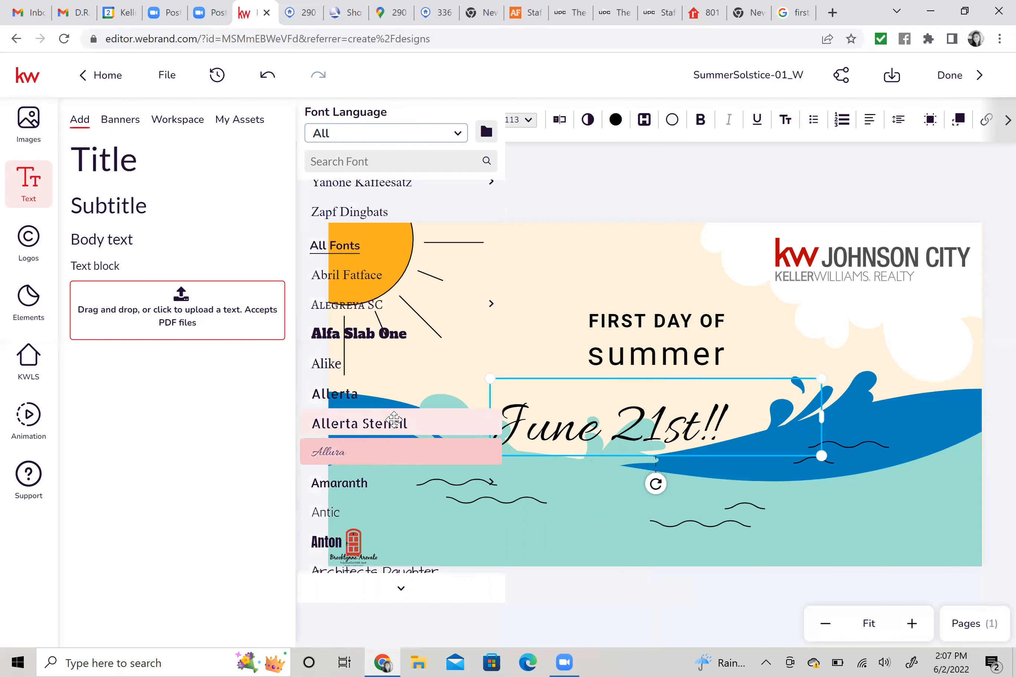
left_click(653, 431)
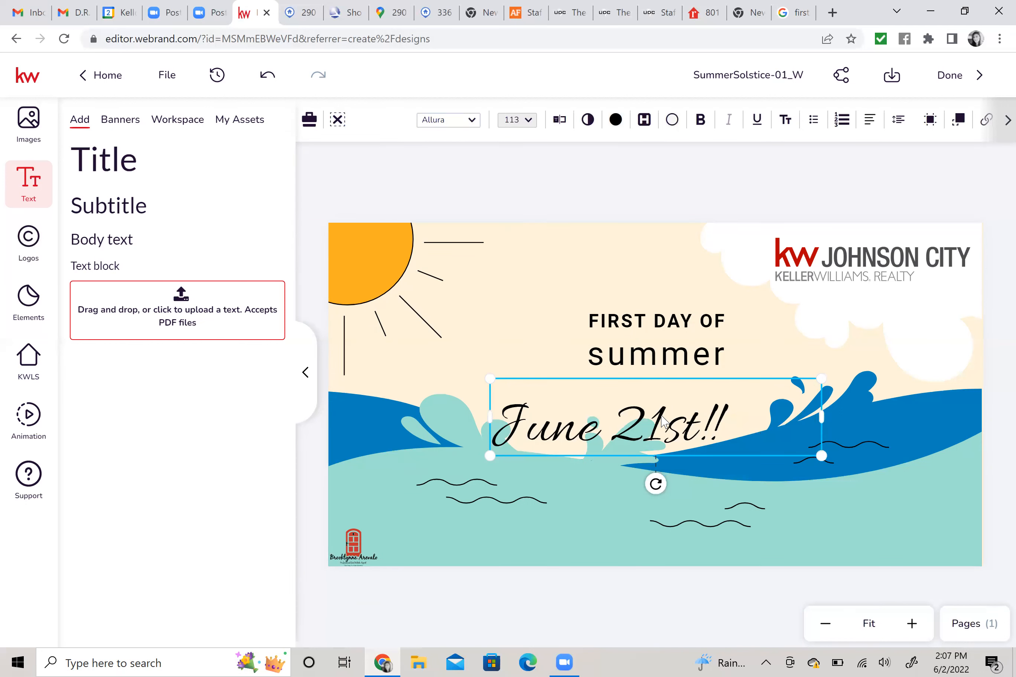
left_click_drag(683, 418, 702, 410)
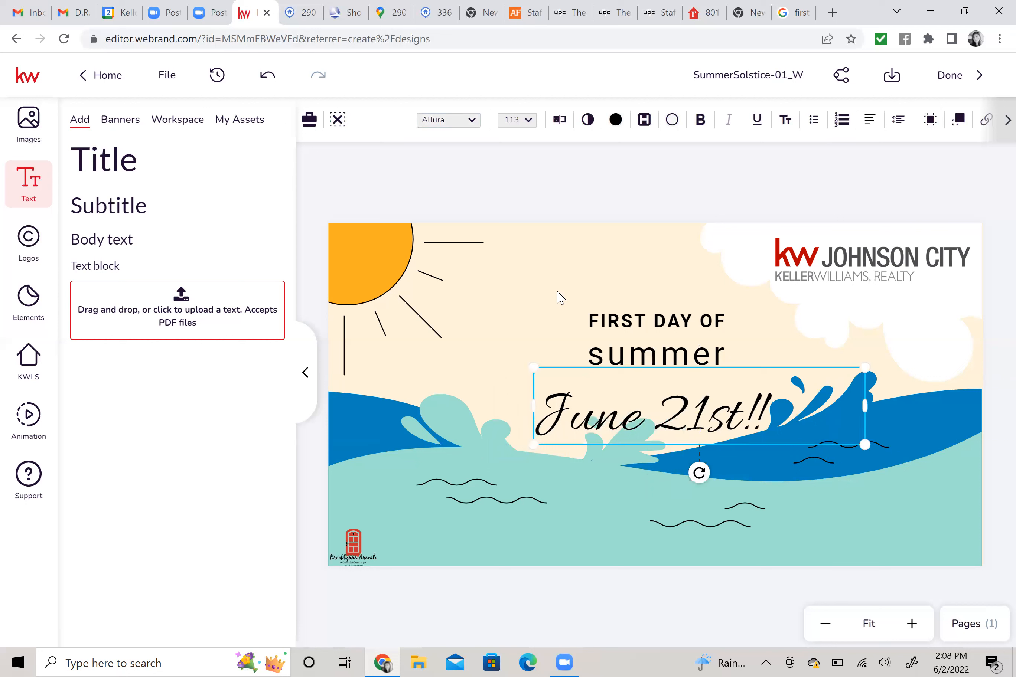
left_click(694, 529)
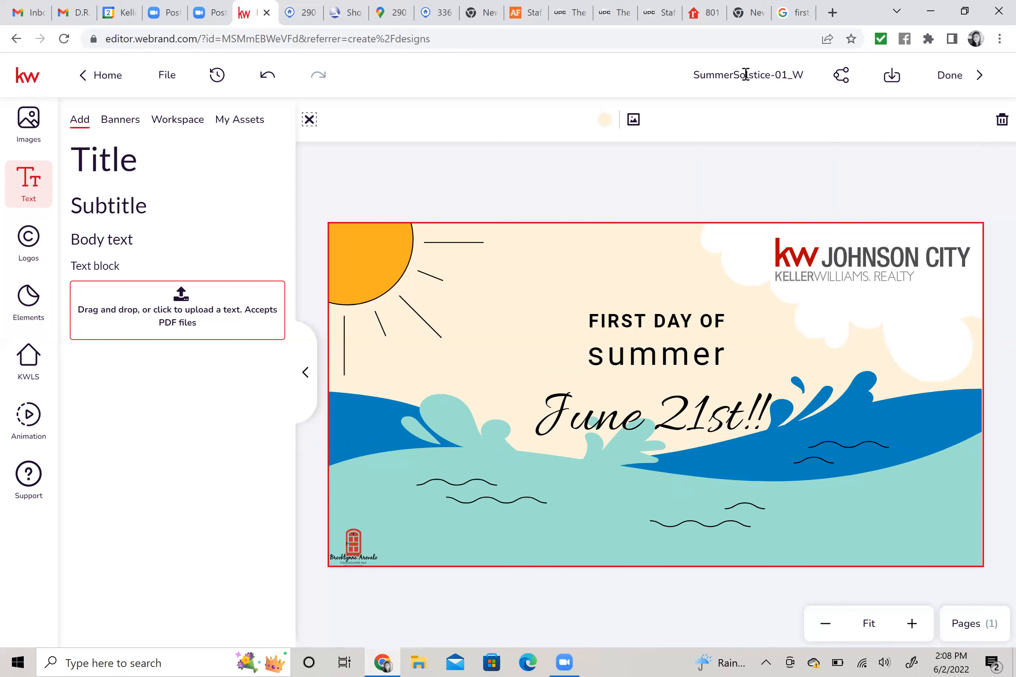
left_click_drag(694, 75, 796, 78)
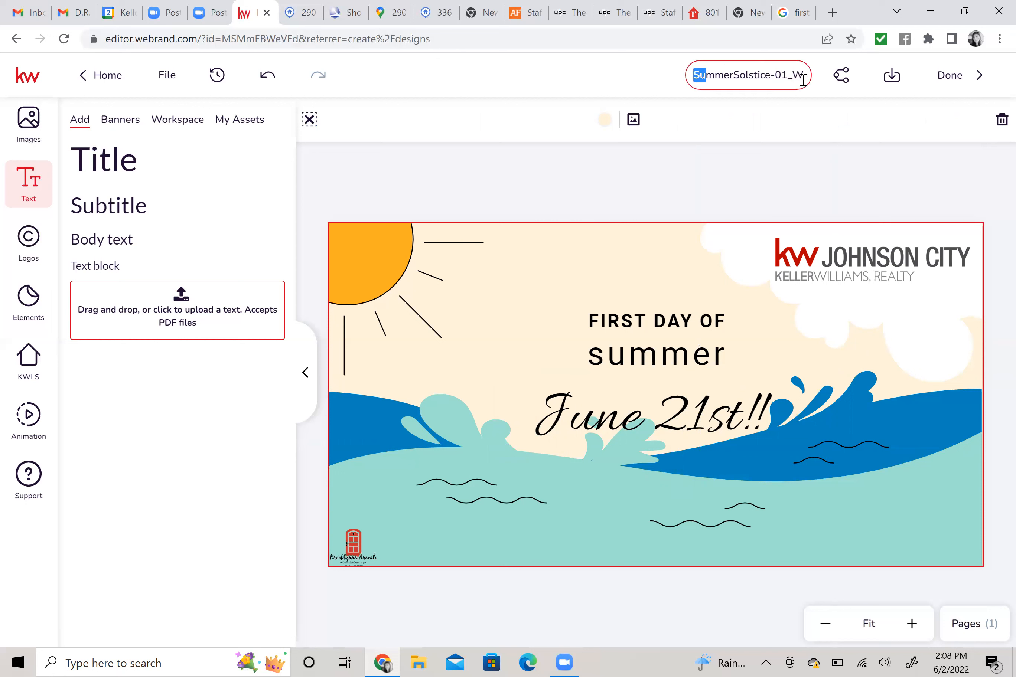
Rename the design to 'First day of summer', save it, and finish editing.
triple_click(737, 72)
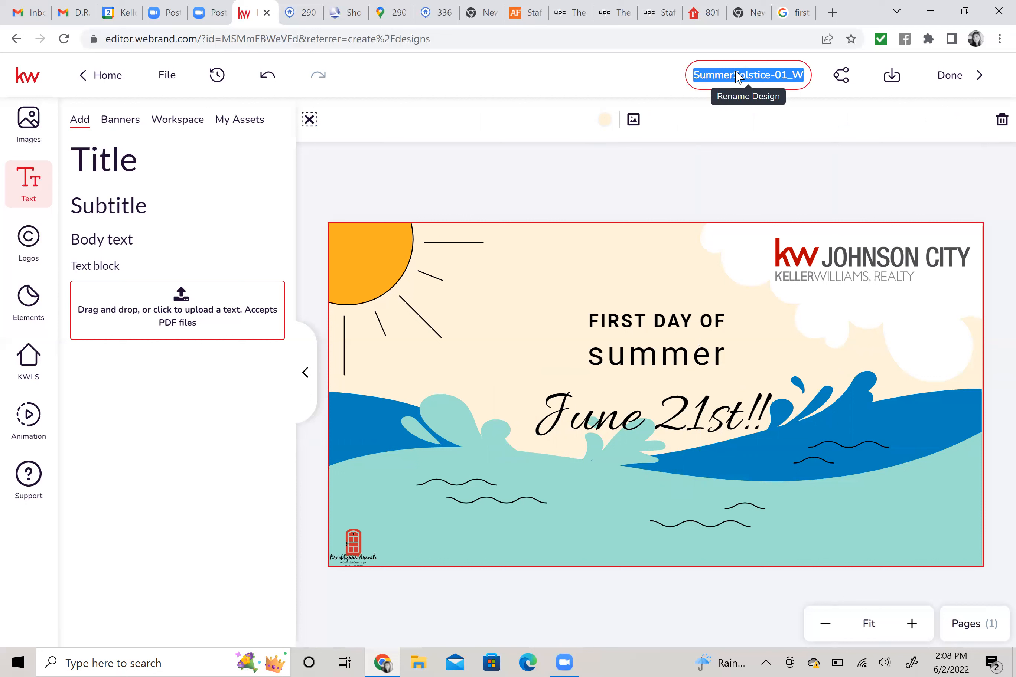
type("First day")
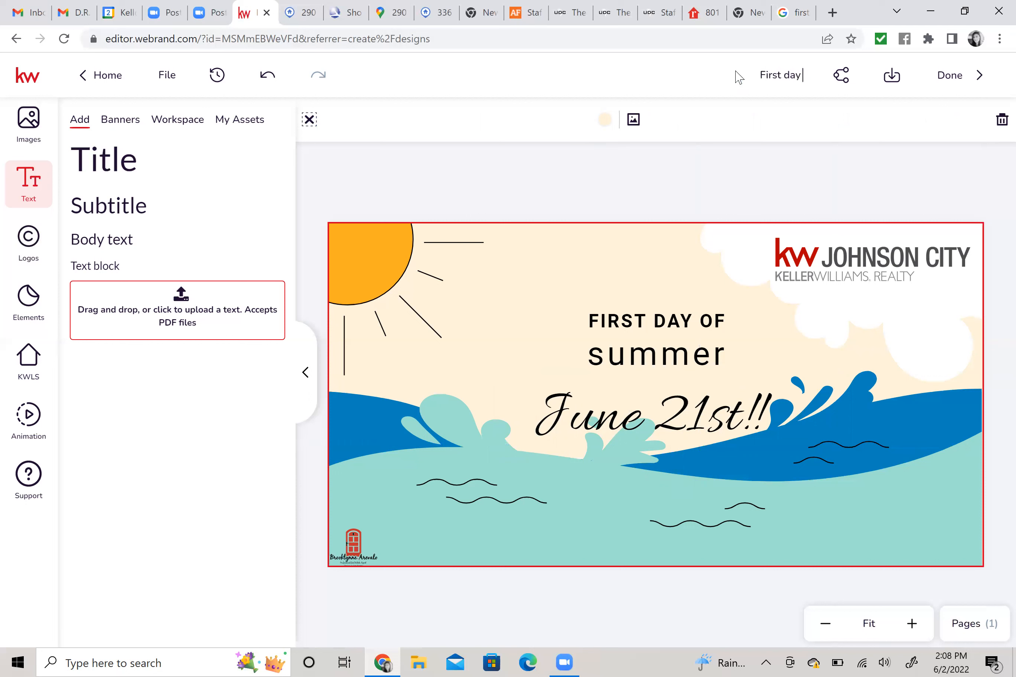
type(" of summer")
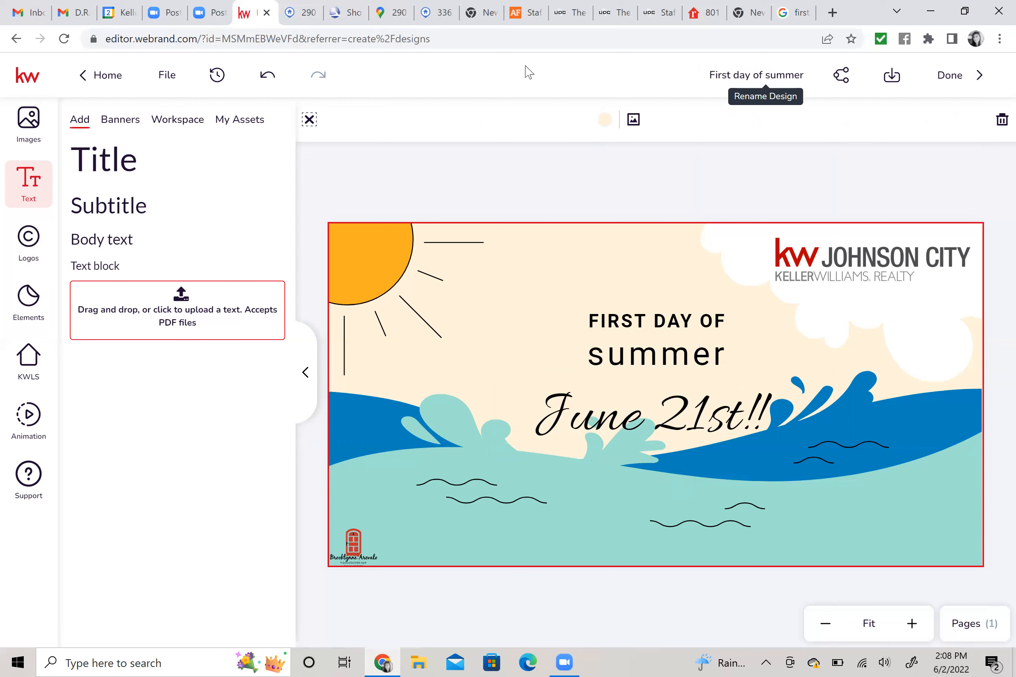
left_click(168, 78)
left_click(189, 127)
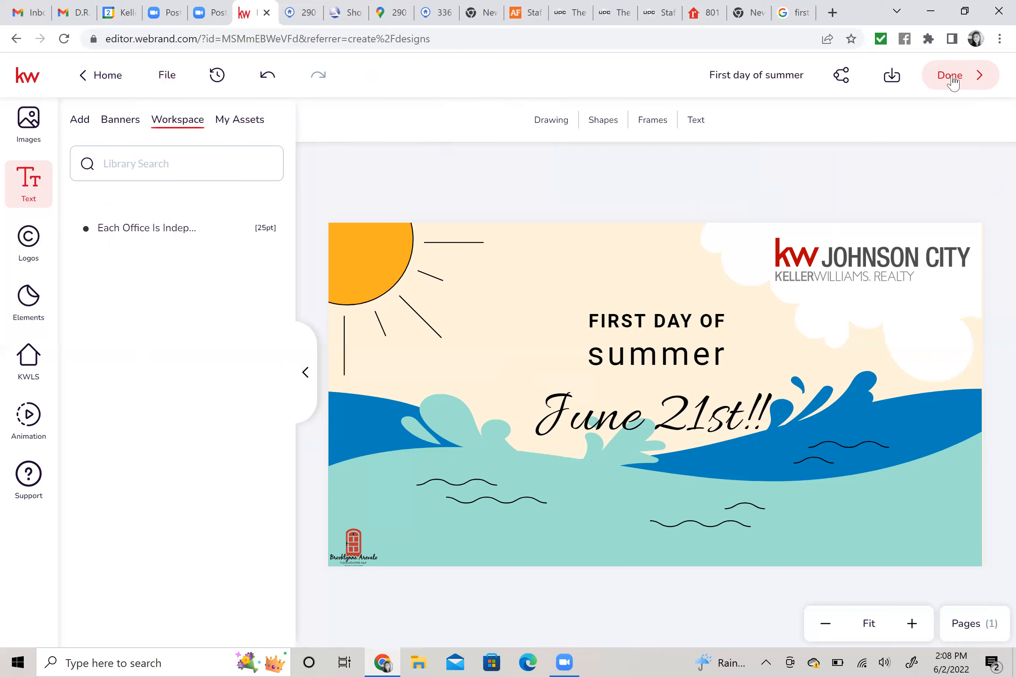
left_click(952, 81)
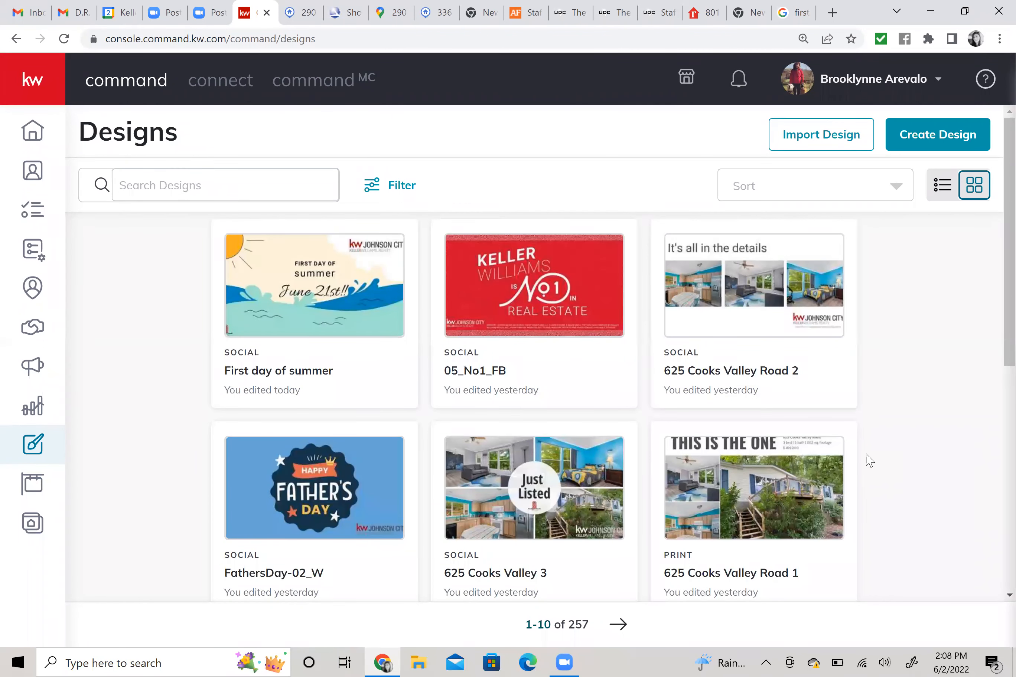
Go from the Designs list to the Campaigns section in the left sidebar.
mouse_move(323, 345)
mouse_move(101, 197)
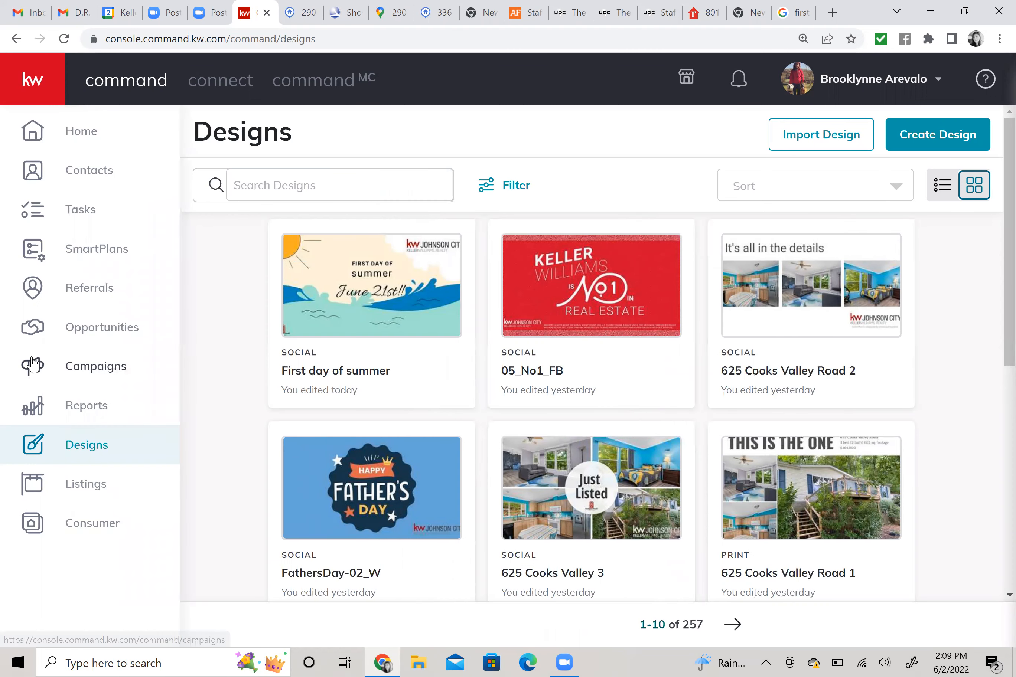
left_click(80, 368)
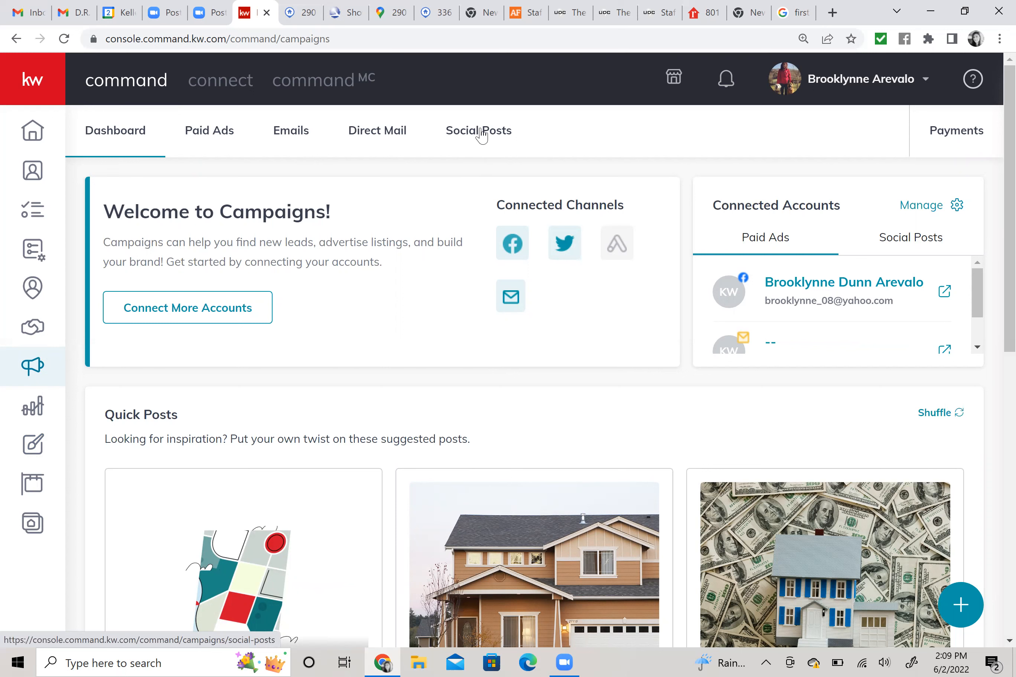
Open the Social Posts calendar for the week of May 29 – June 04.
left_click(481, 133)
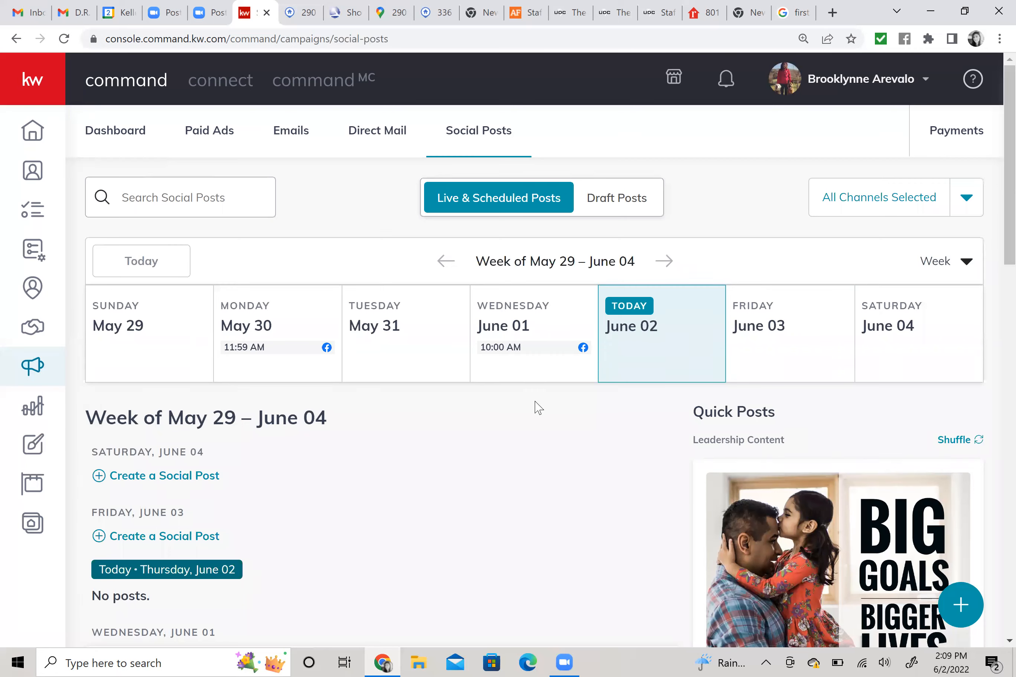
scroll(538, 407, "down", 5)
scroll(533, 398, "down", 10)
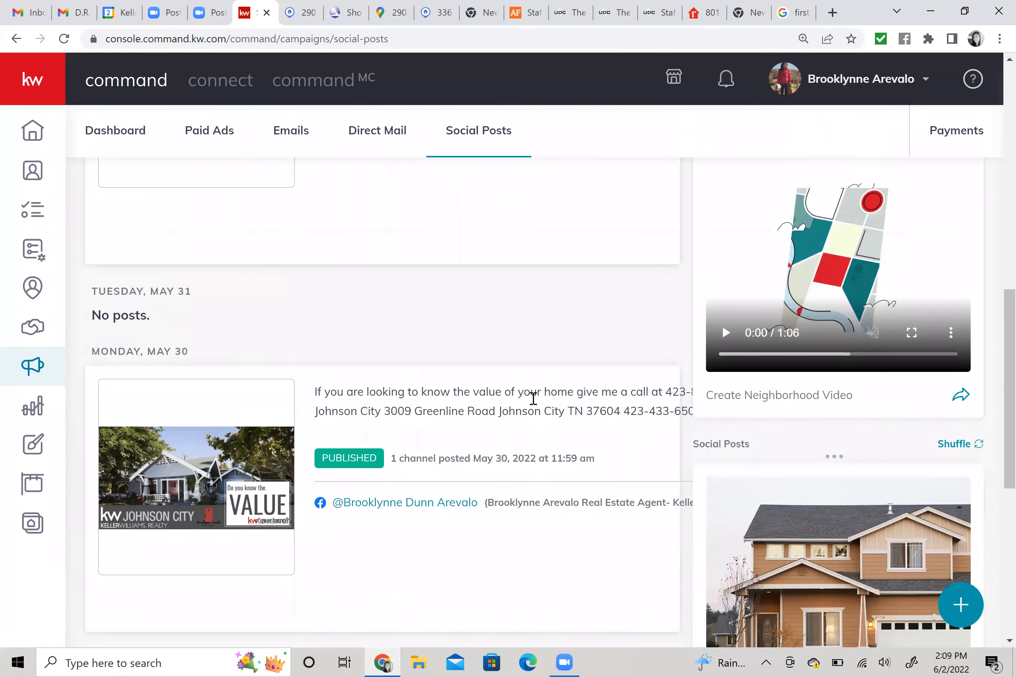
scroll(533, 398, "up", 15)
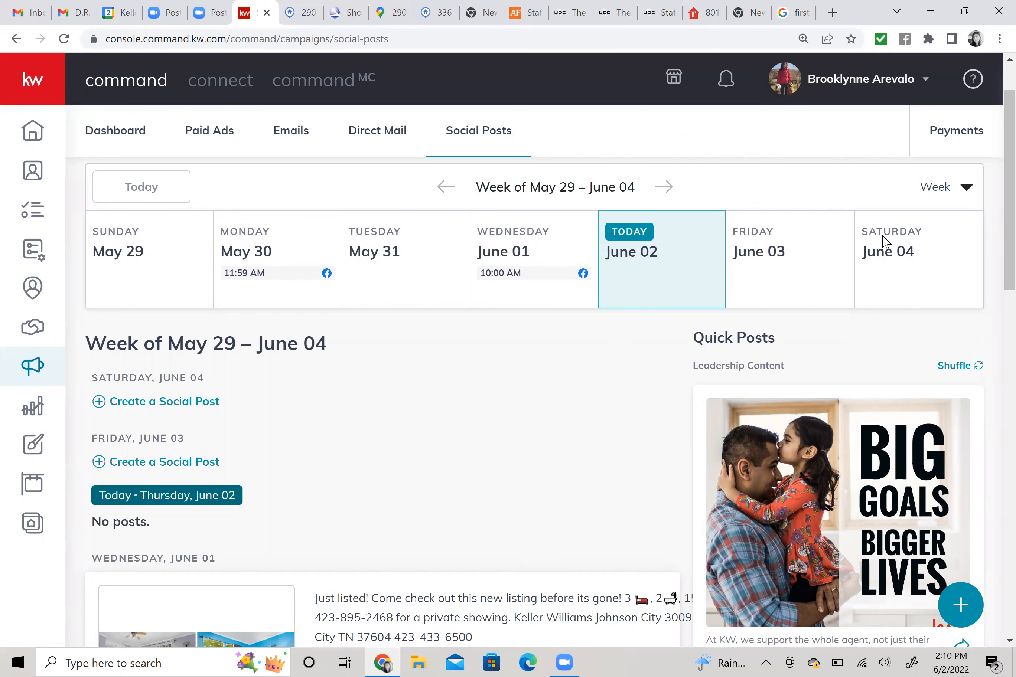
scroll(558, 392, "down", 5)
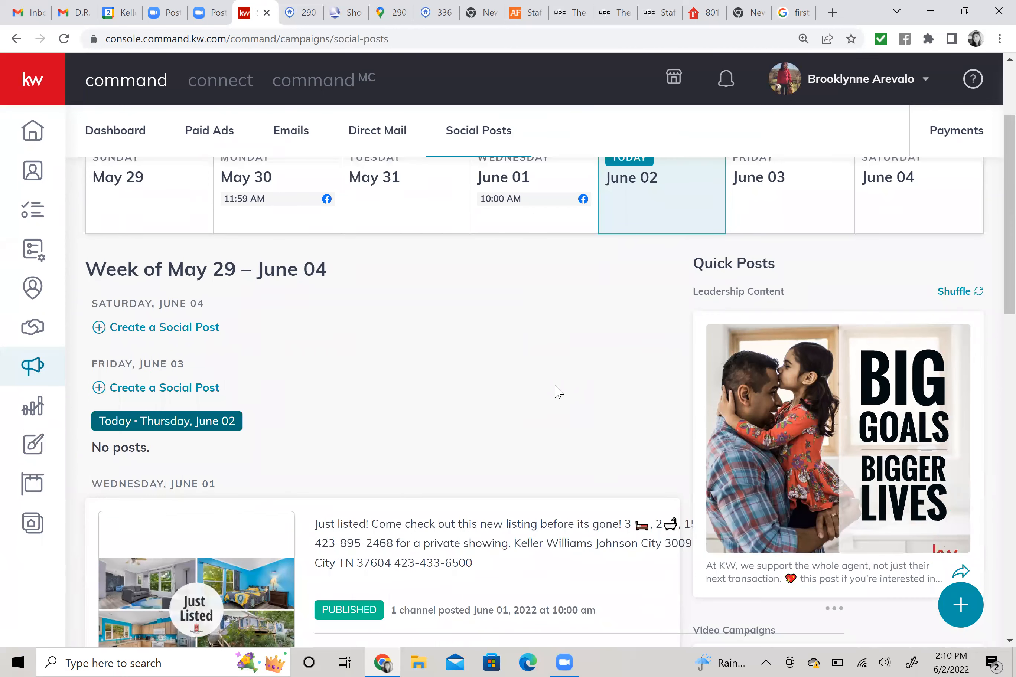
scroll(555, 390, "down", 3)
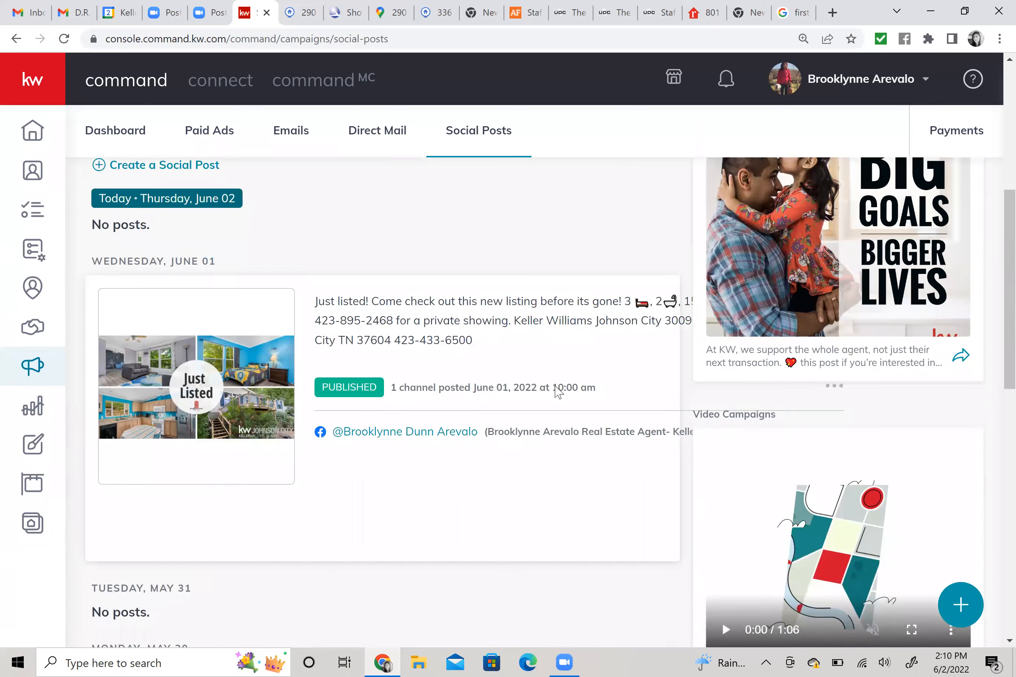
scroll(556, 389, "up", 3)
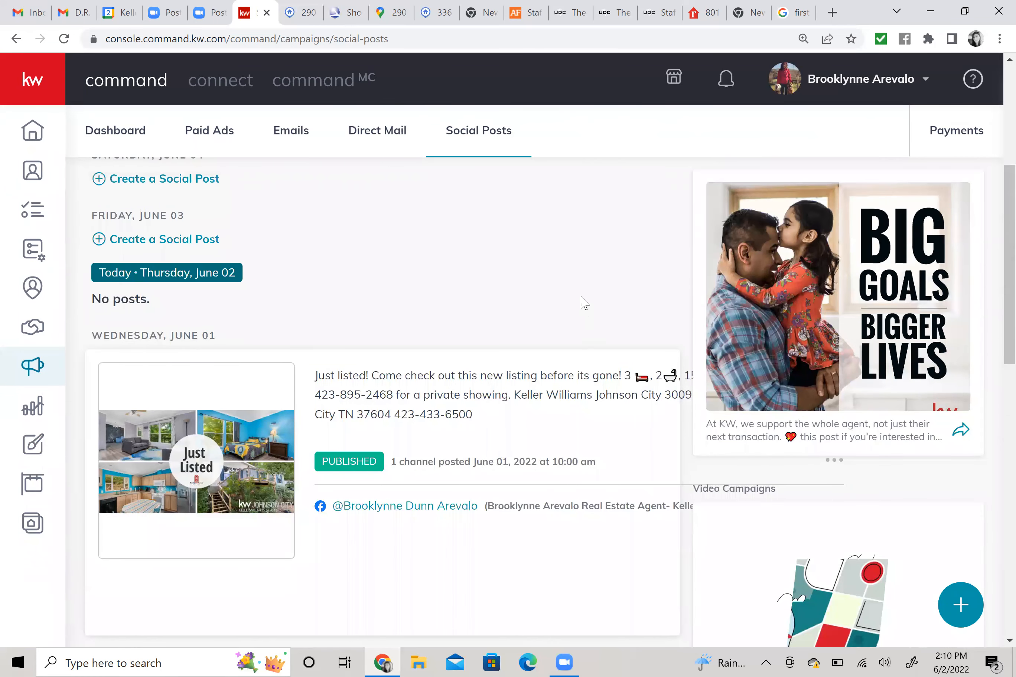
scroll(573, 297, "down", 2)
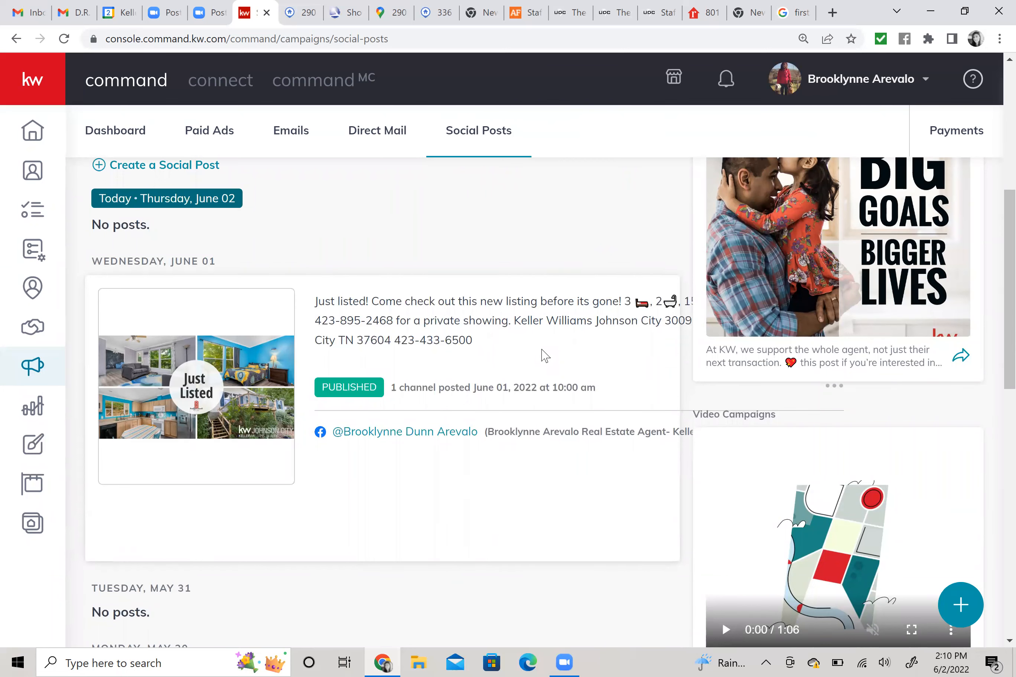
scroll(544, 356, "down", 8)
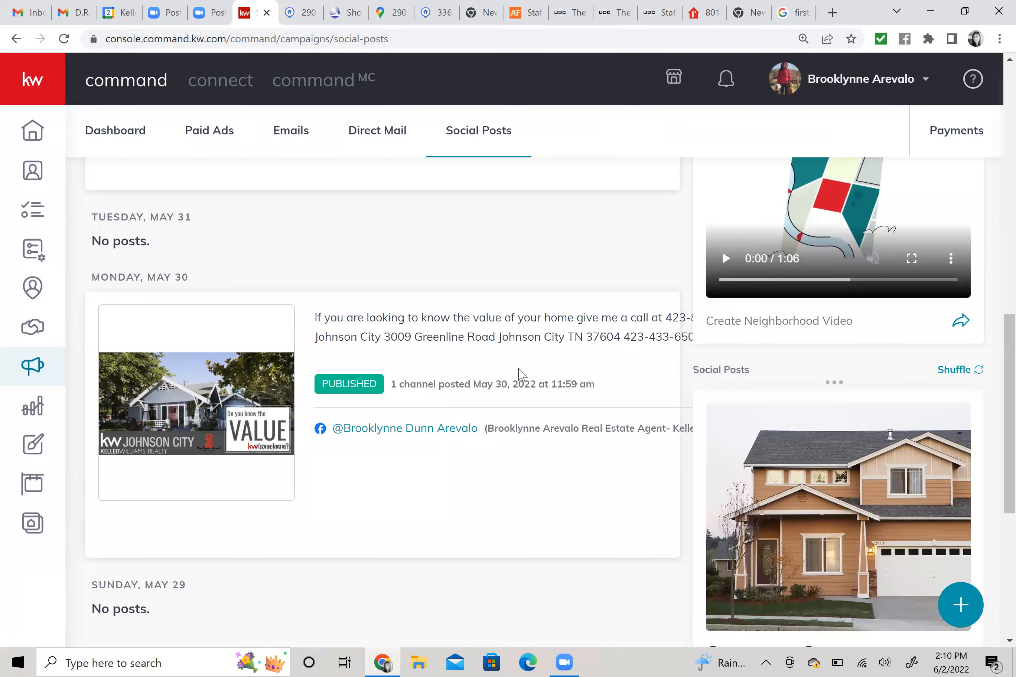
scroll(577, 433, "up", 12)
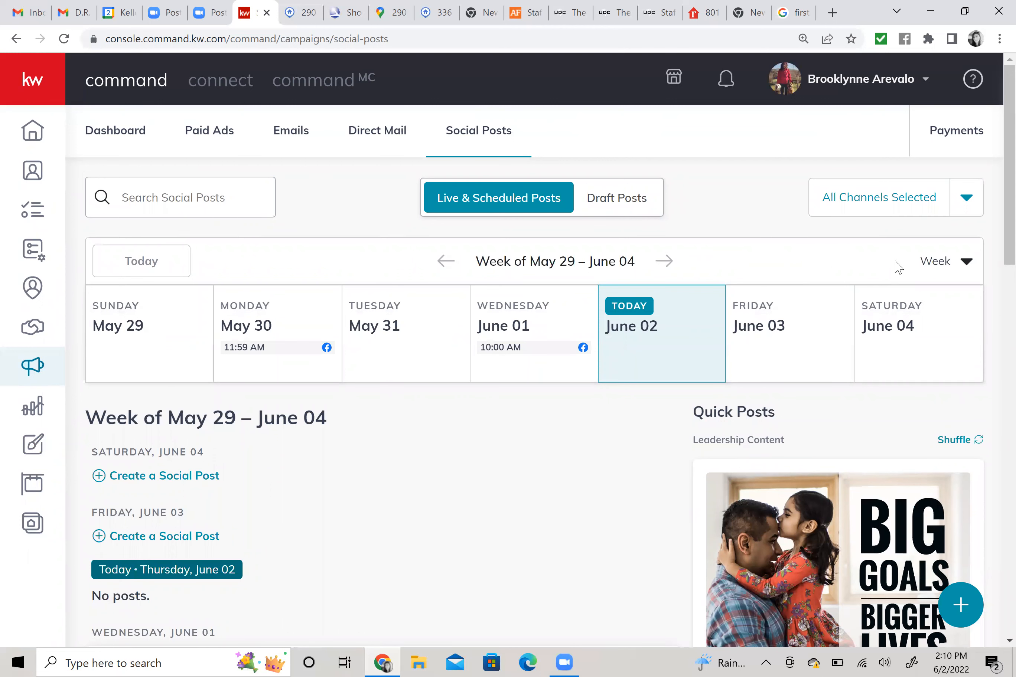
Switch the Social Posts calendar from Week to Month view.
left_click(943, 267)
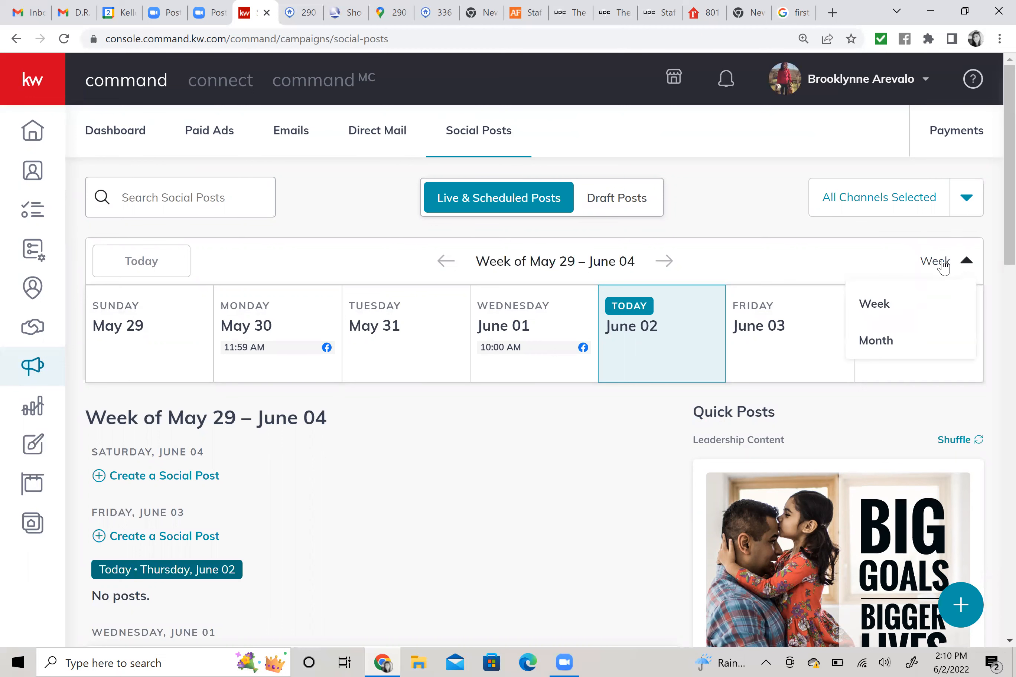
left_click(876, 339)
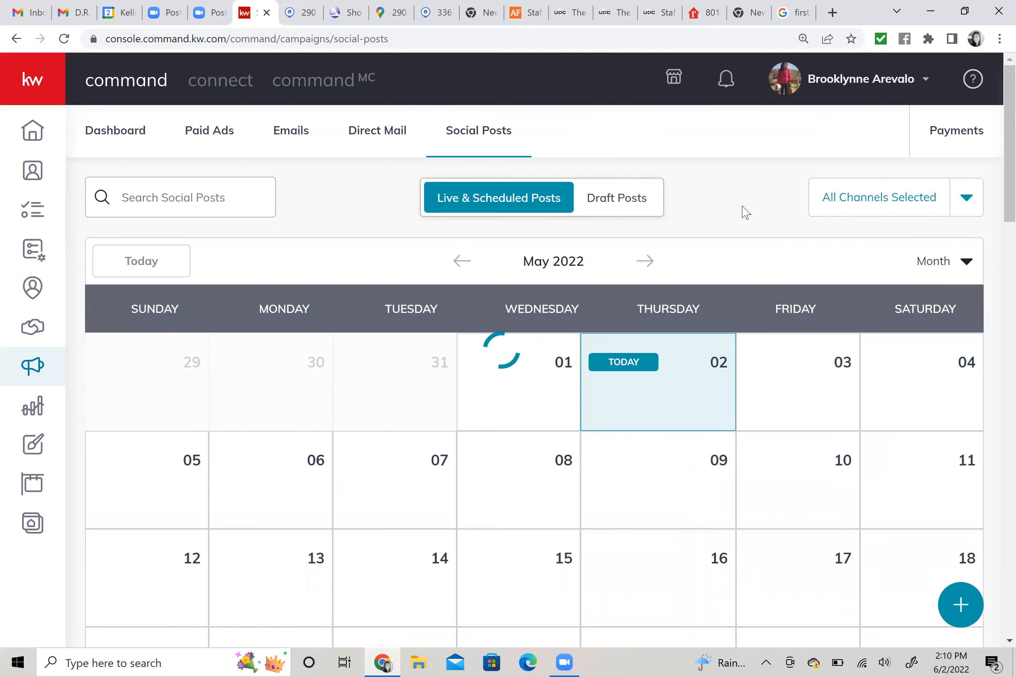
scroll(743, 206, "down", 1)
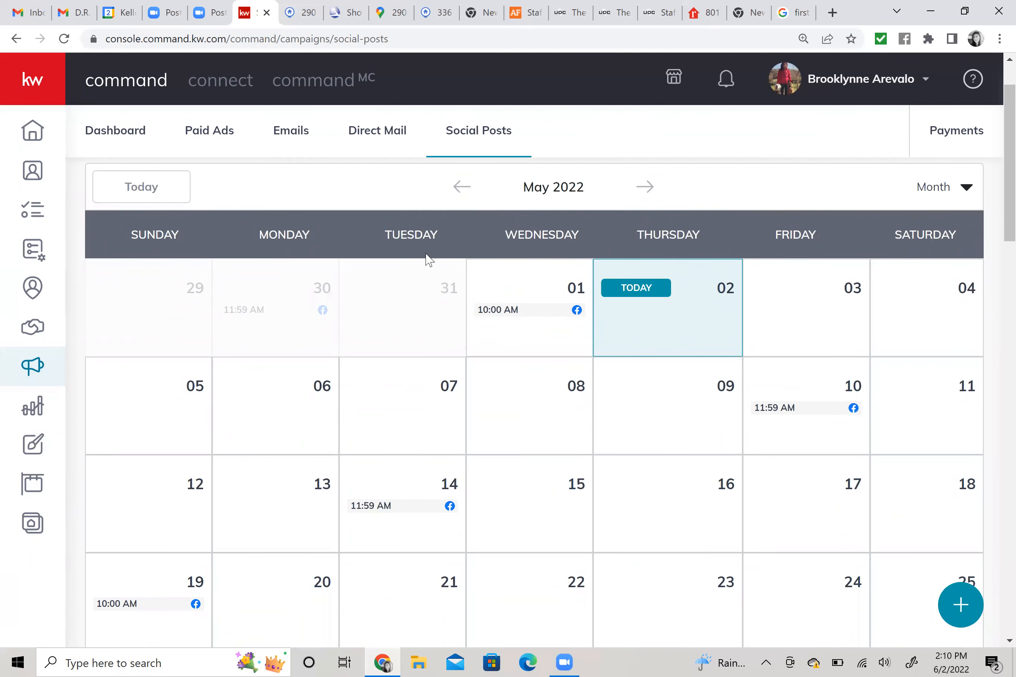
Page forward to June, then back to May 2022 to review its scheduled Facebook posts.
left_click(646, 188)
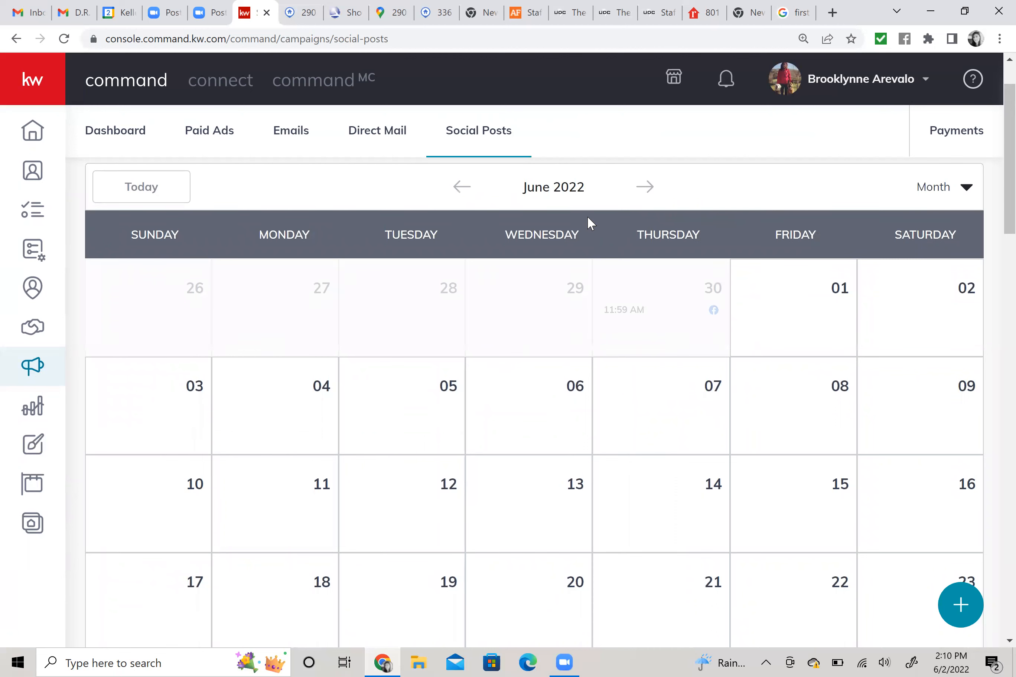
left_click(461, 192)
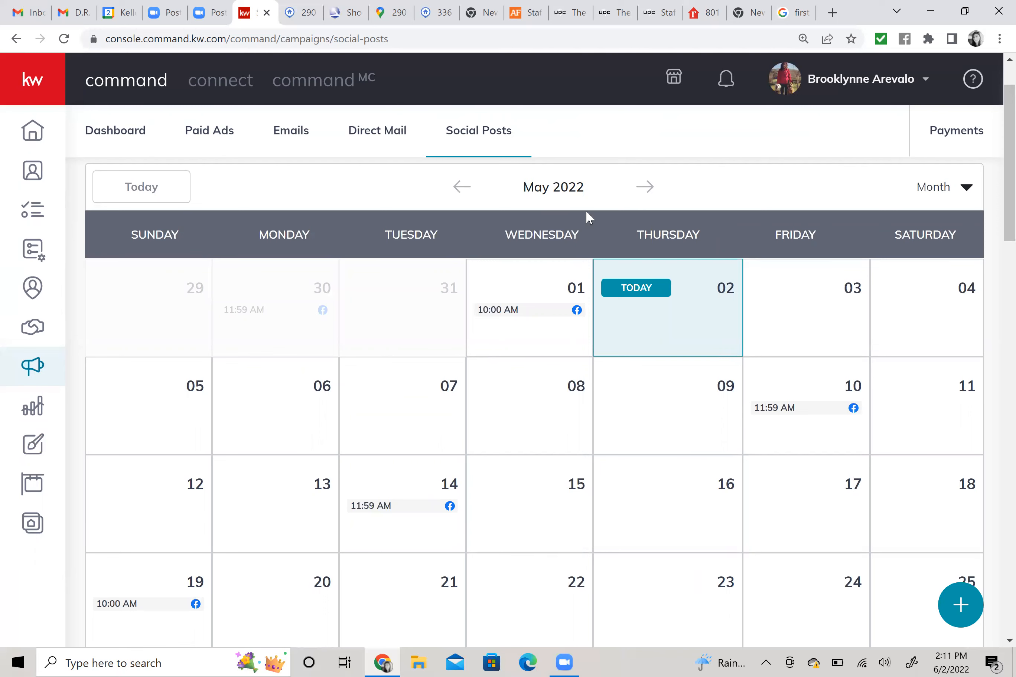
scroll(683, 295, "down", 5)
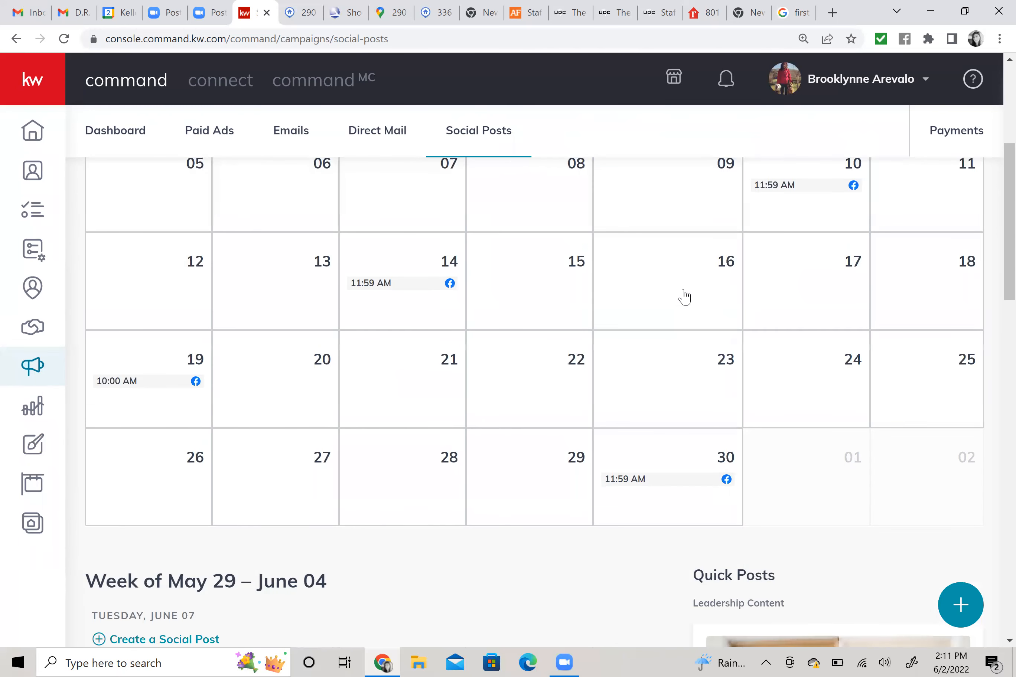
scroll(718, 340, "up", 2)
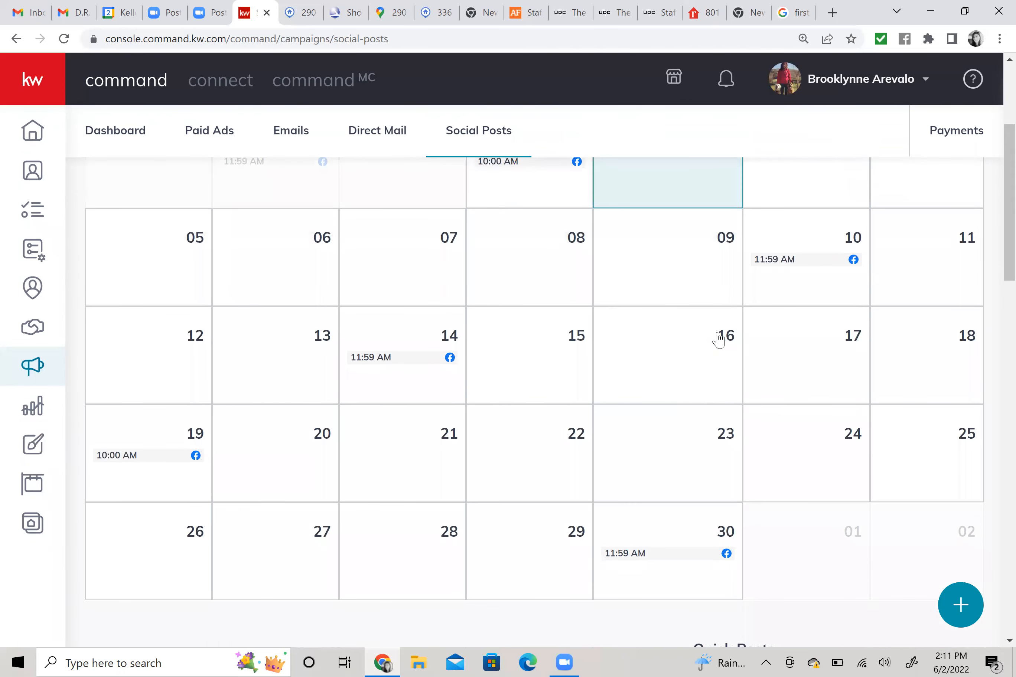
scroll(718, 340, "up", 4)
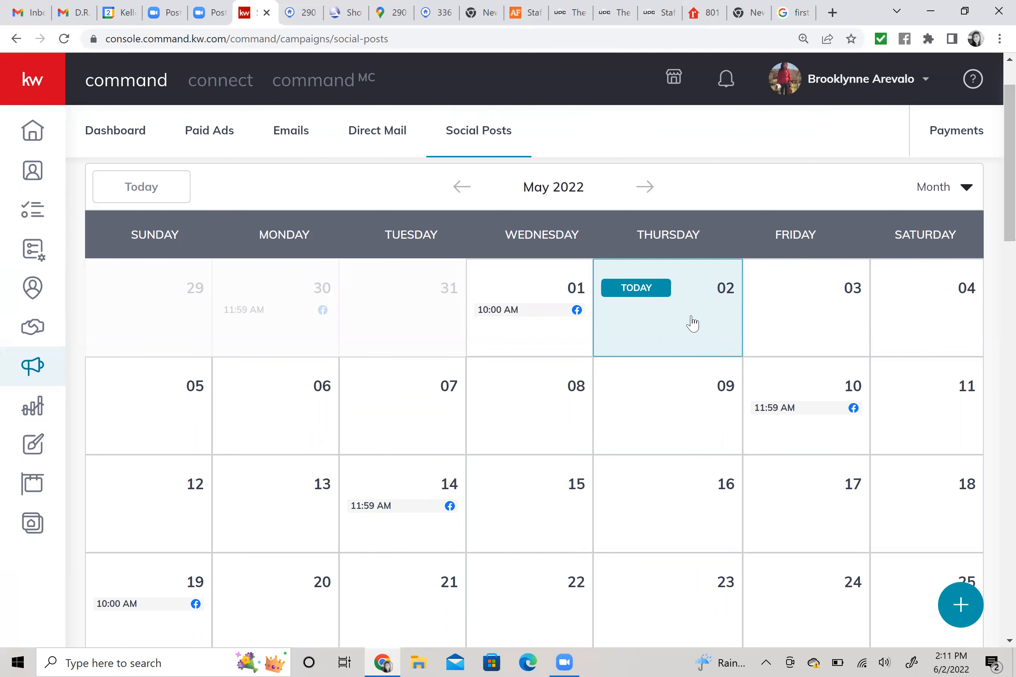
scroll(690, 323, "down", 2)
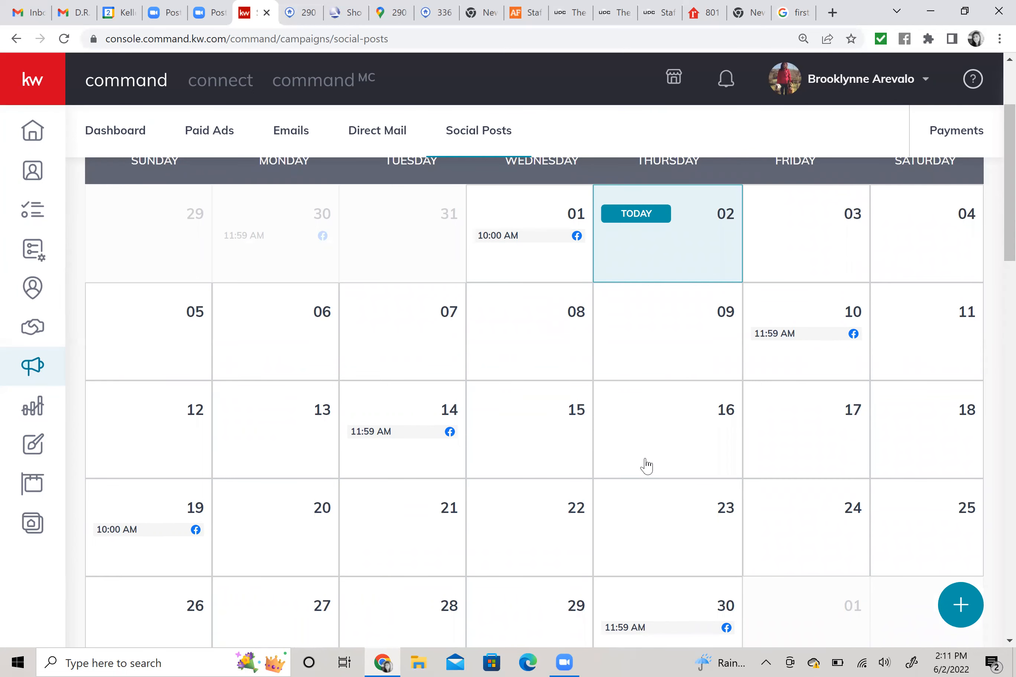
scroll(646, 467, "down", 2)
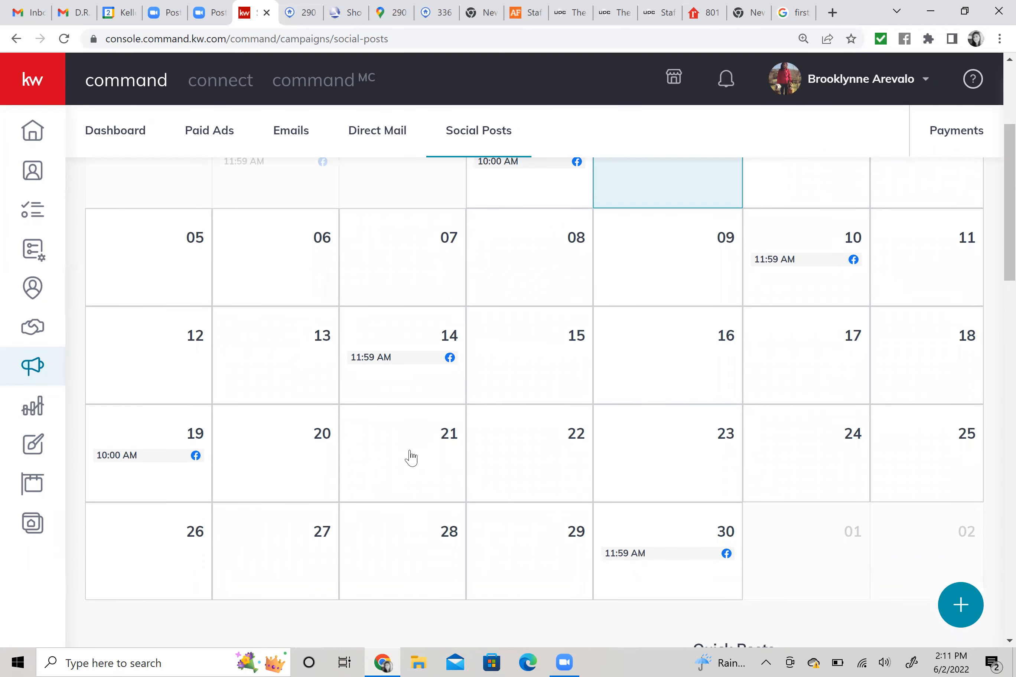
Start a new Facebook social post from a calendar day, opening the Create Campaign form.
left_click(420, 463)
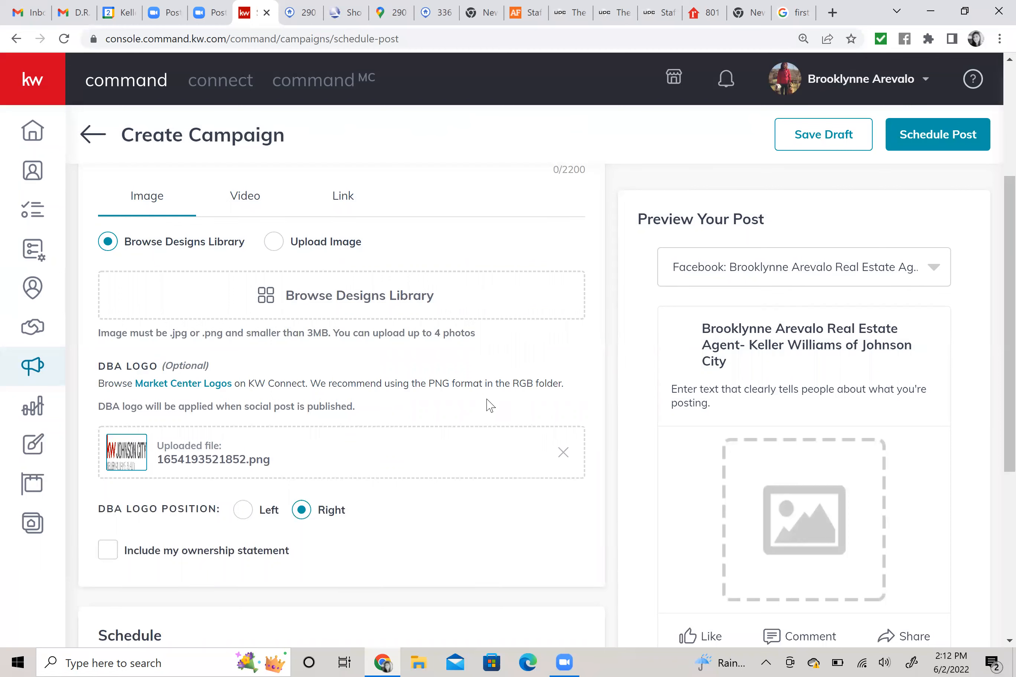
scroll(489, 402, "up", 5)
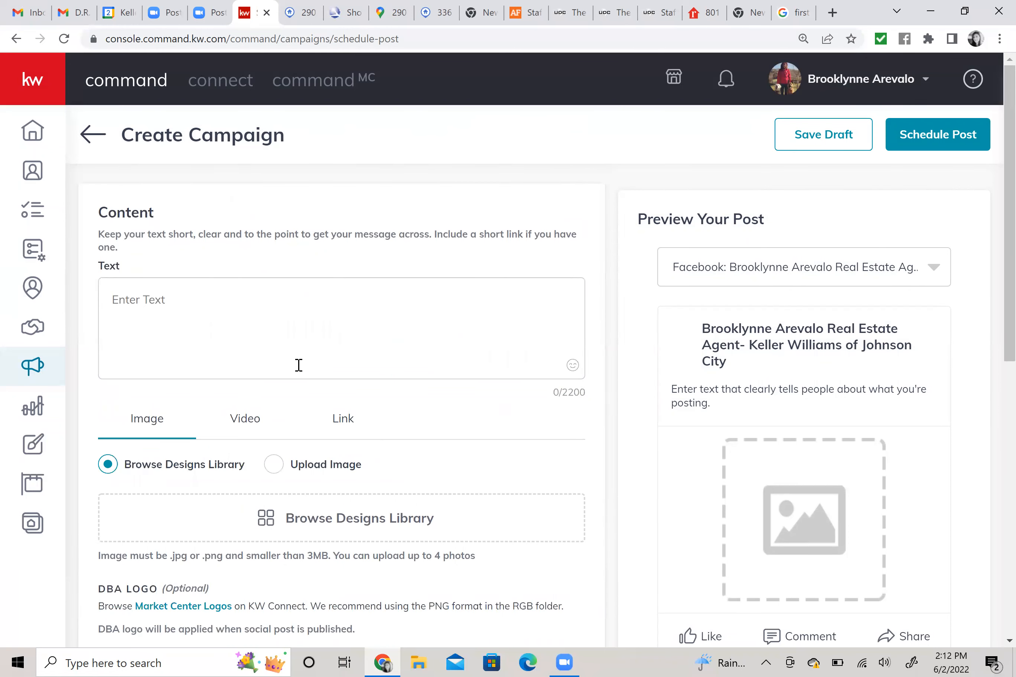
Write 'Did you know that today is the first day of Summer! Go out side and enjoy the sunshine' plus a sun emoji.
left_click(269, 332)
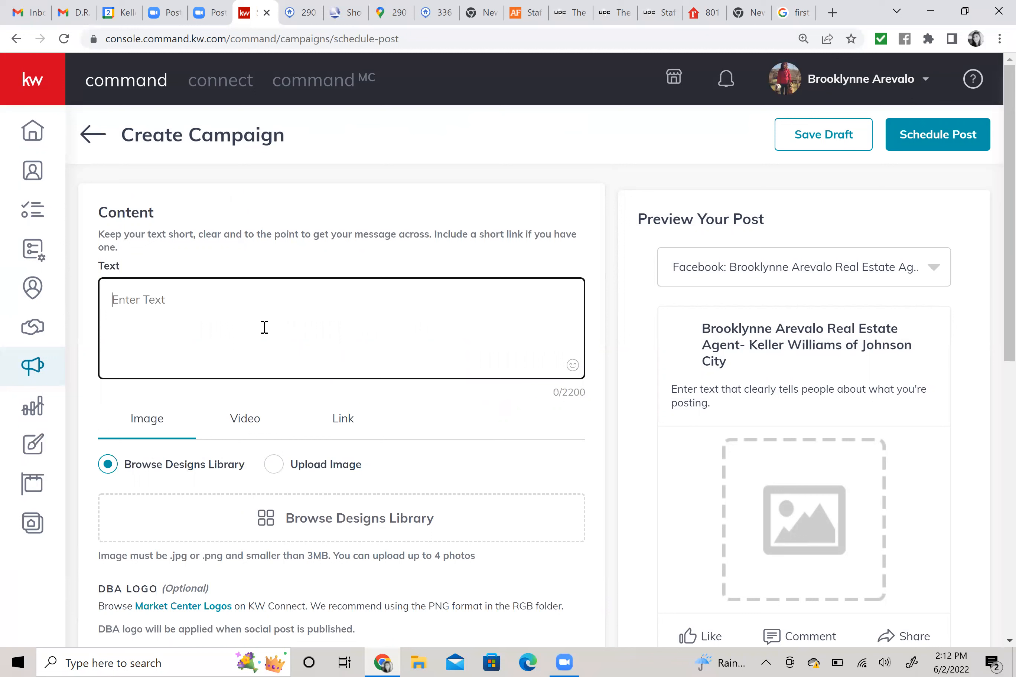
type("Did you ")
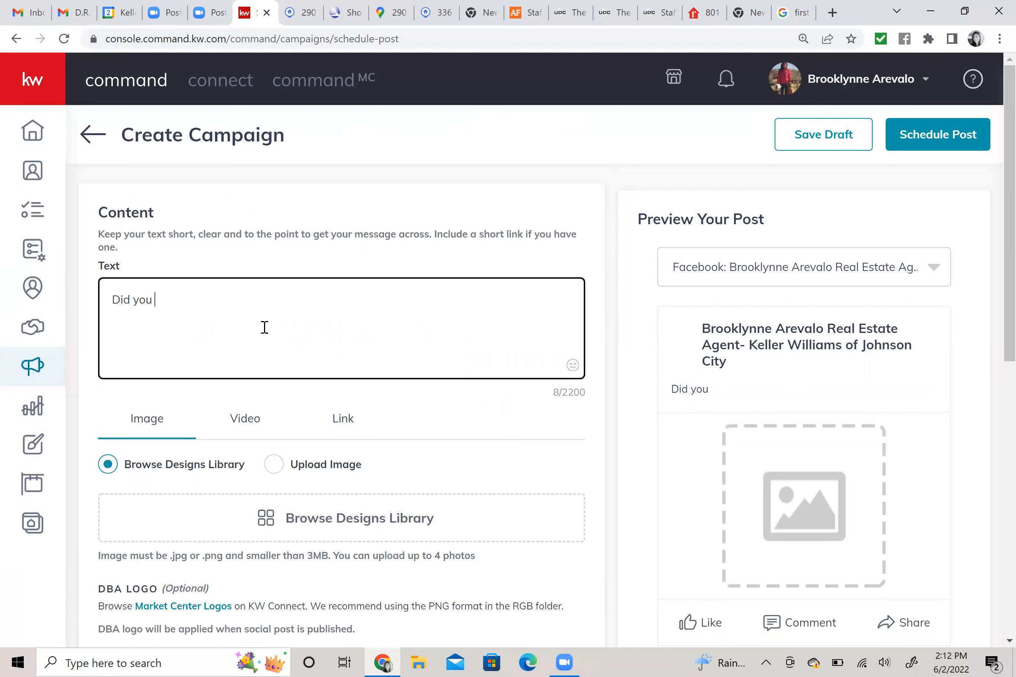
type("know that to")
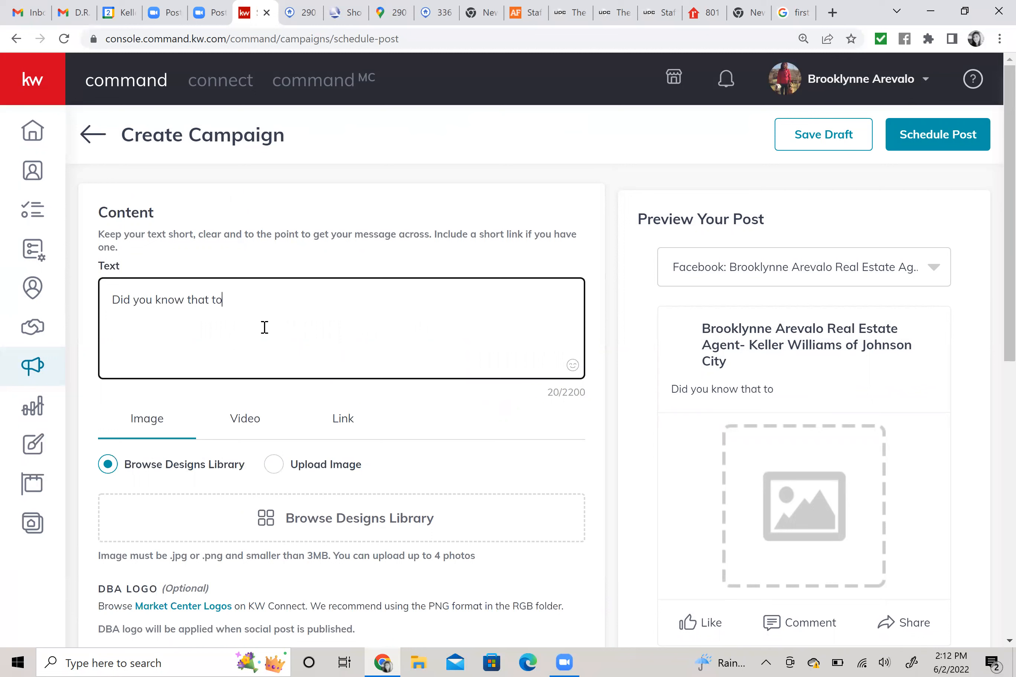
type("day is the ")
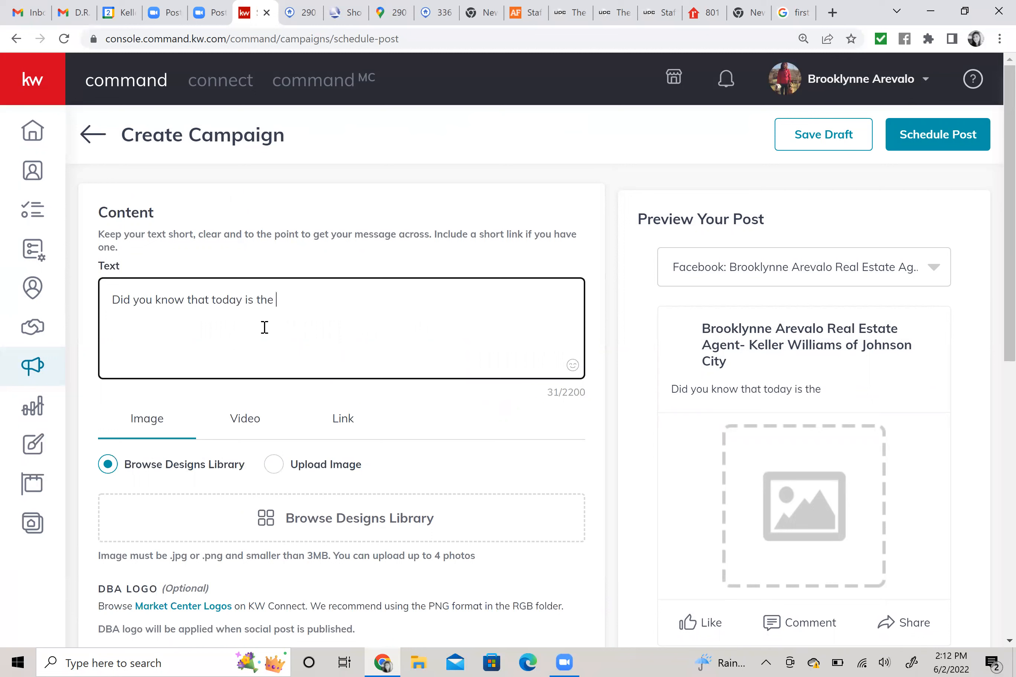
type("first day of Summer! ")
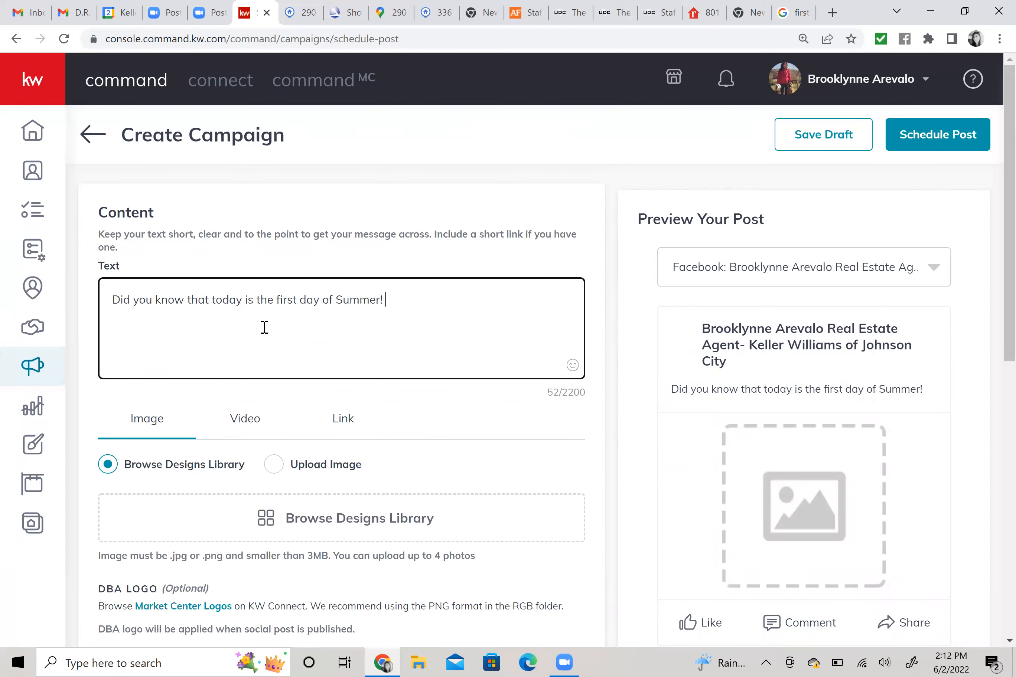
type("Go out sid")
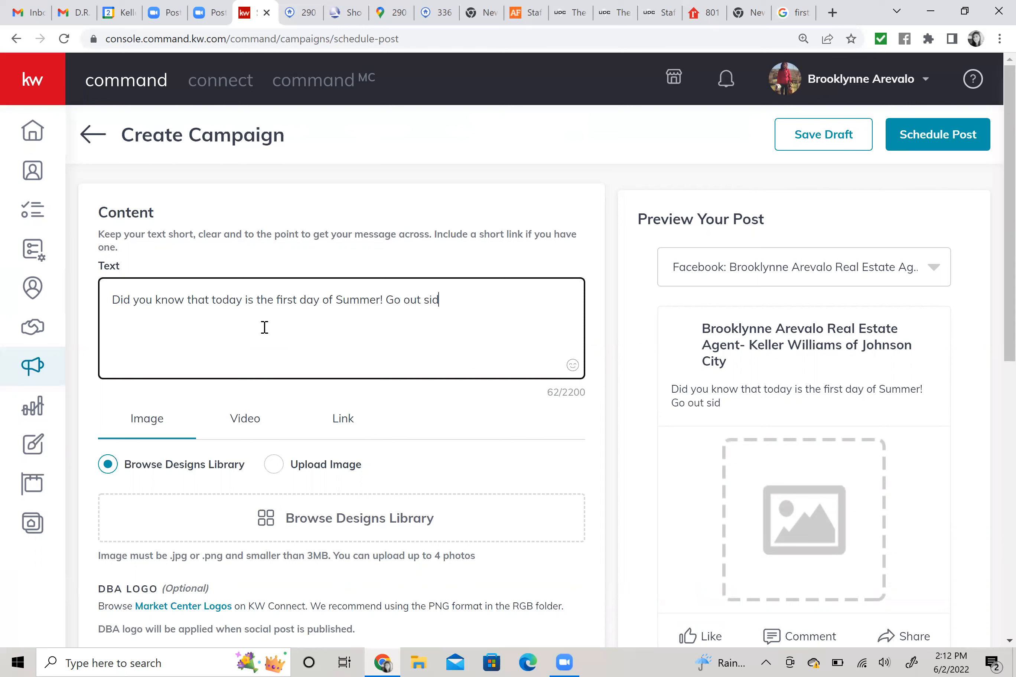
type("e and enjo")
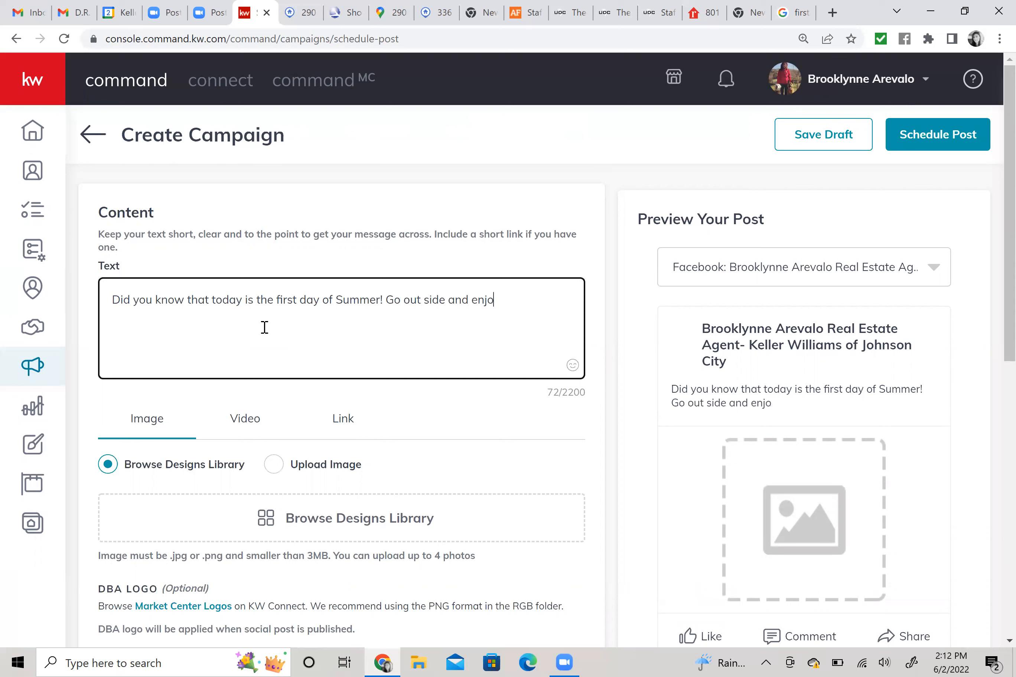
type("y the sunshine!")
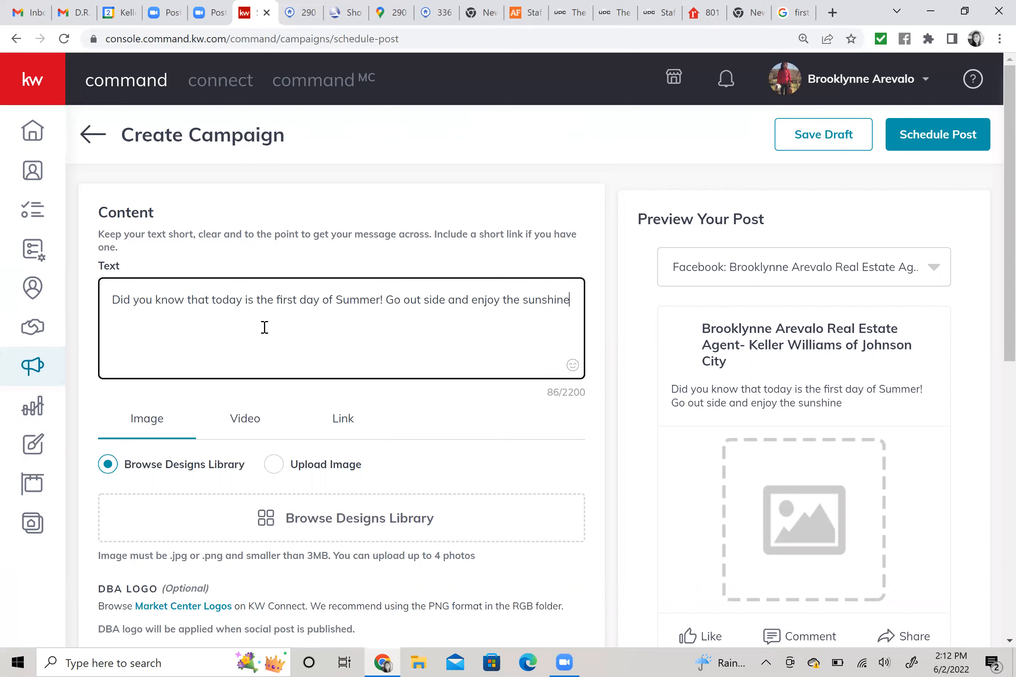
left_click(573, 367)
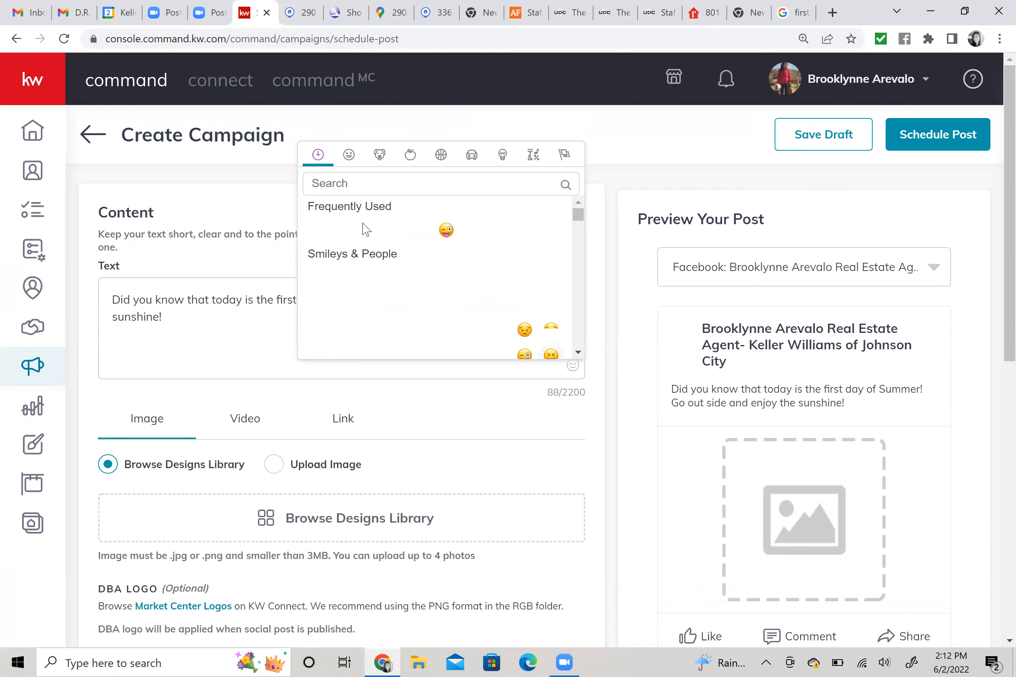
left_click(355, 189)
type("sun")
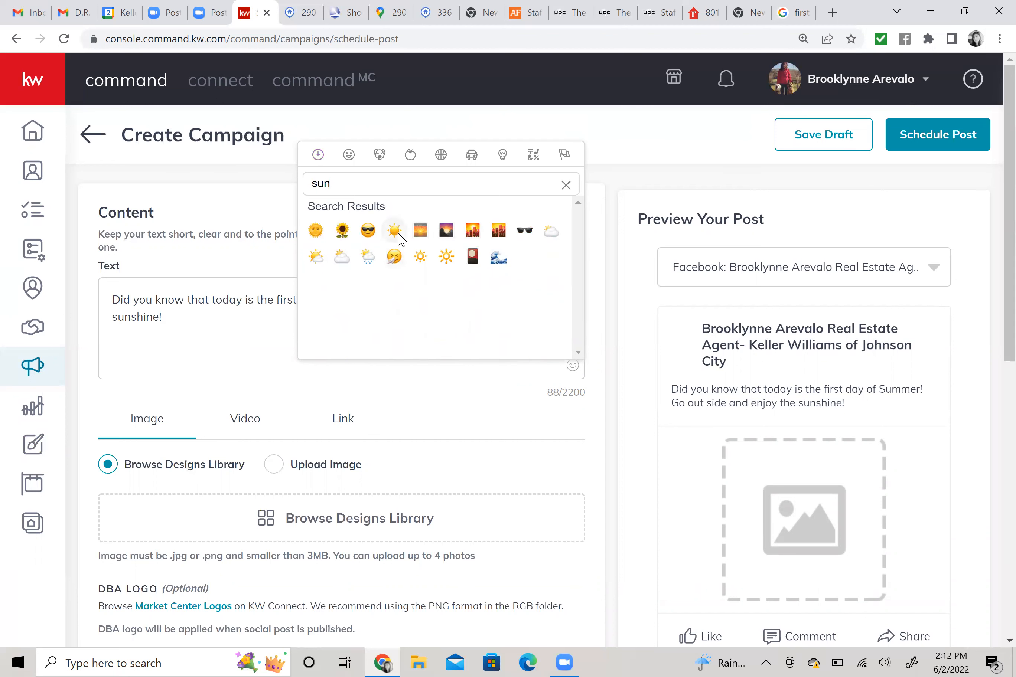
left_click(394, 230)
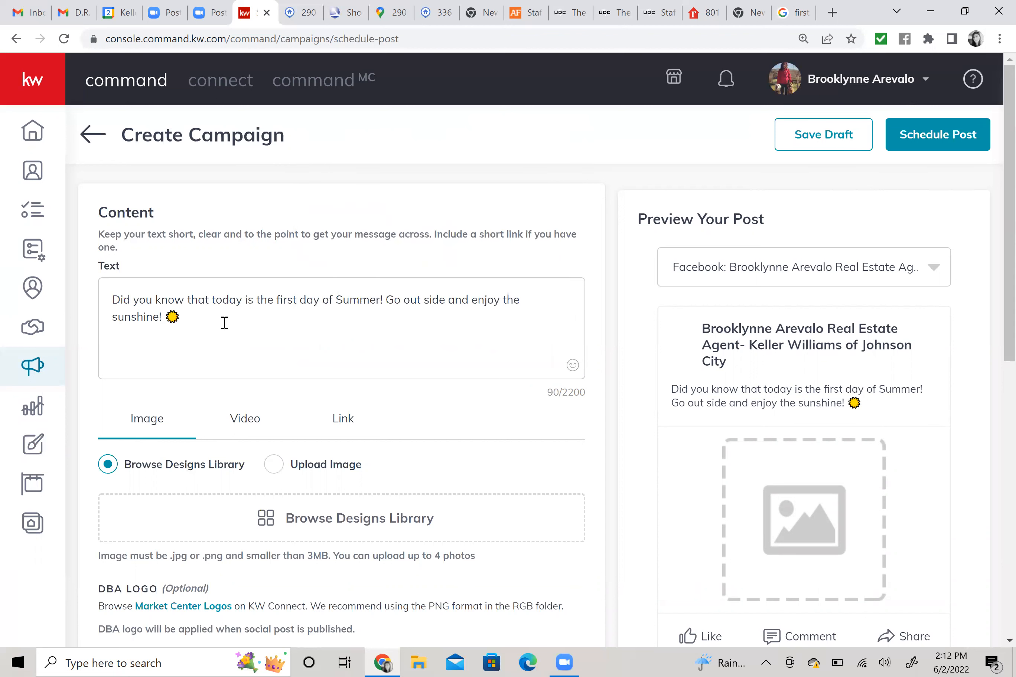
left_click(280, 321)
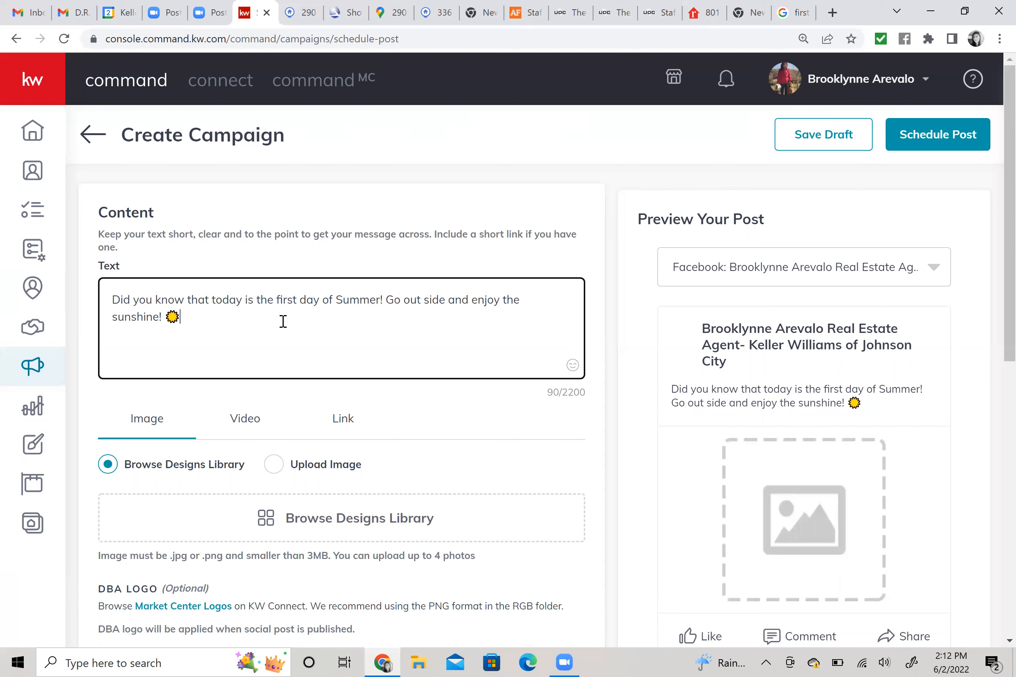
key("Return")
key("Return")
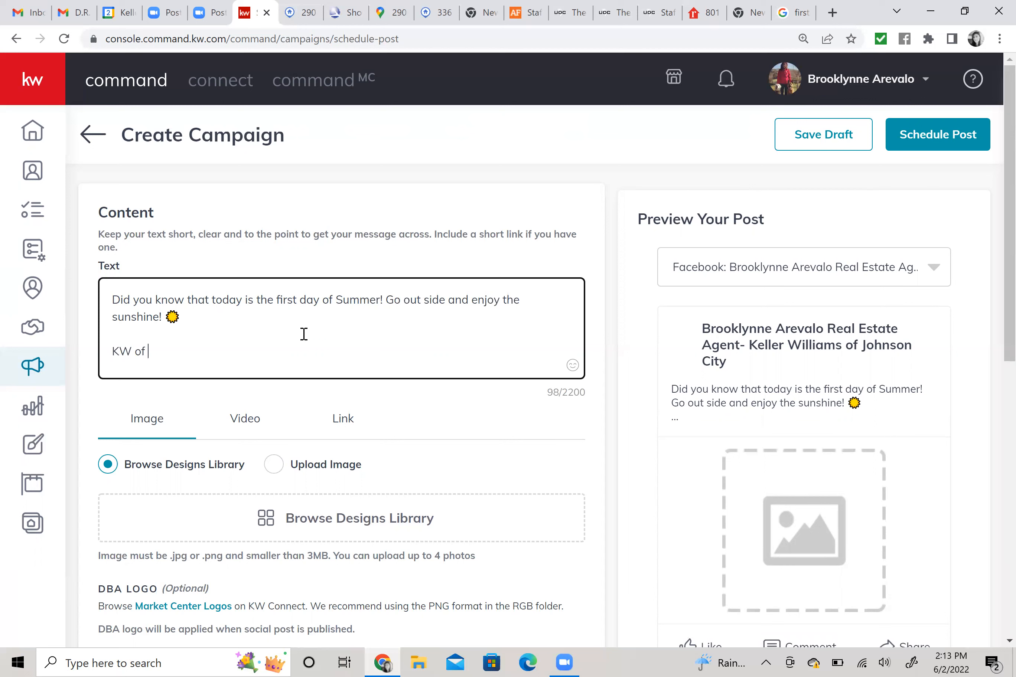
Add a signature starting 'KW of Johnson City' with the office's street and city, state, ZIP lines.
key("Return")
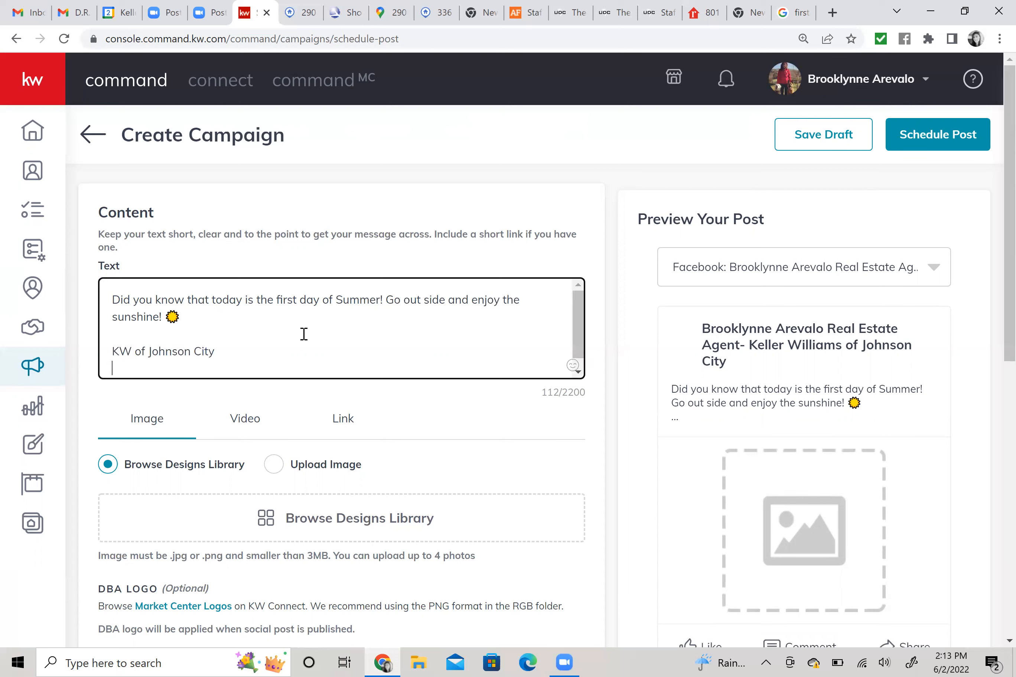
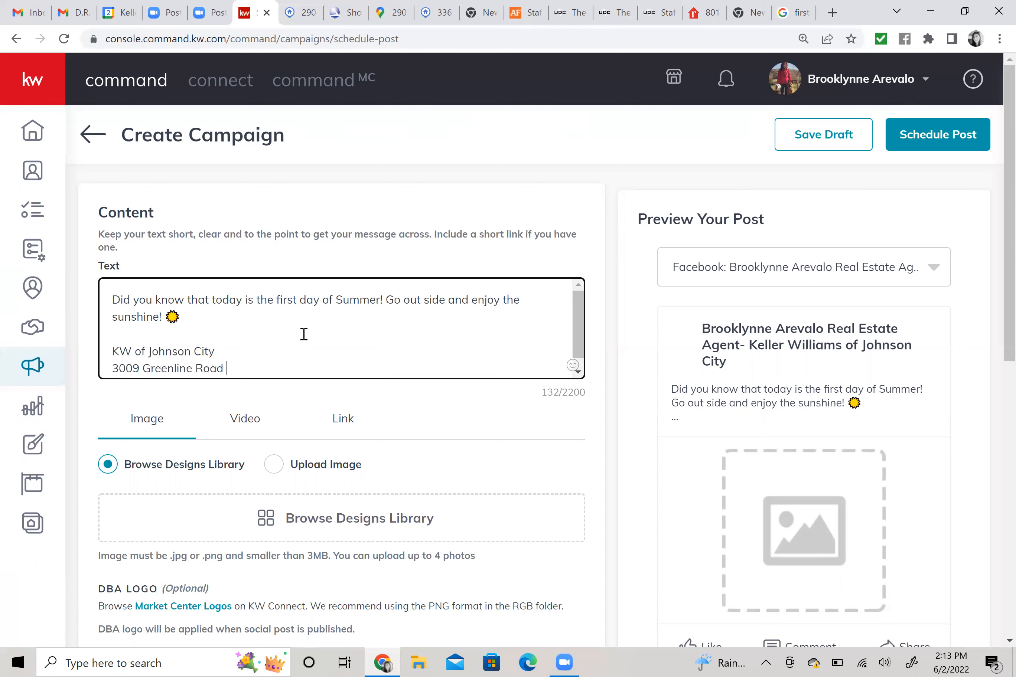
key("Return")
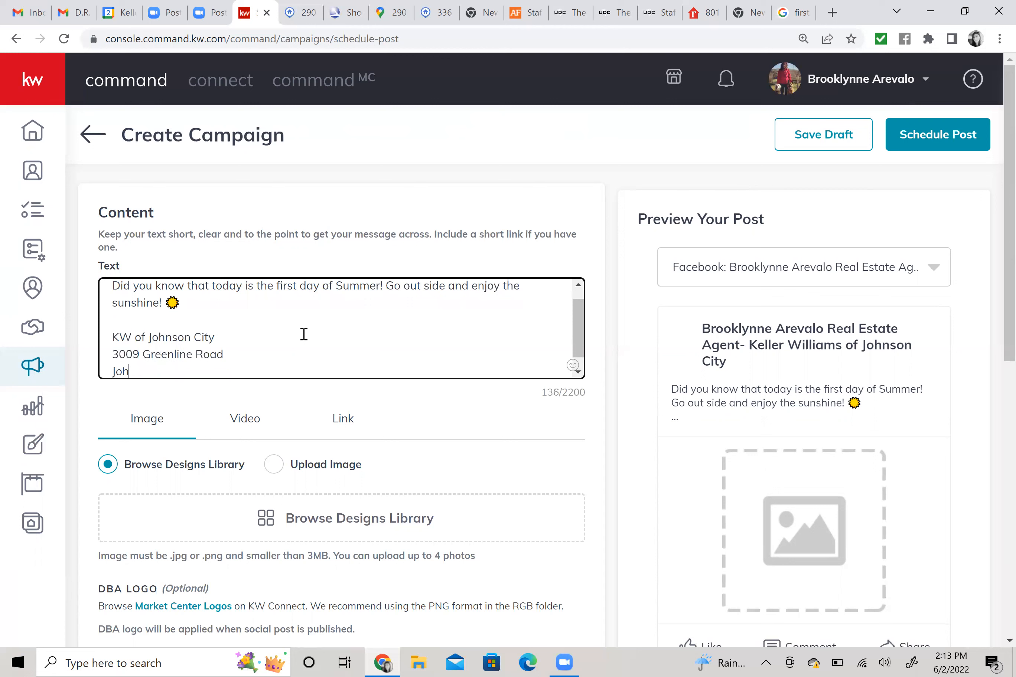
key("Left")
key("Left")
key("Left")
key("Left")
key("Left")
key("Right")
key("Right")
key("Right")
key("Right")
key("Right")
key("Right")
key("Right")
key("Right")
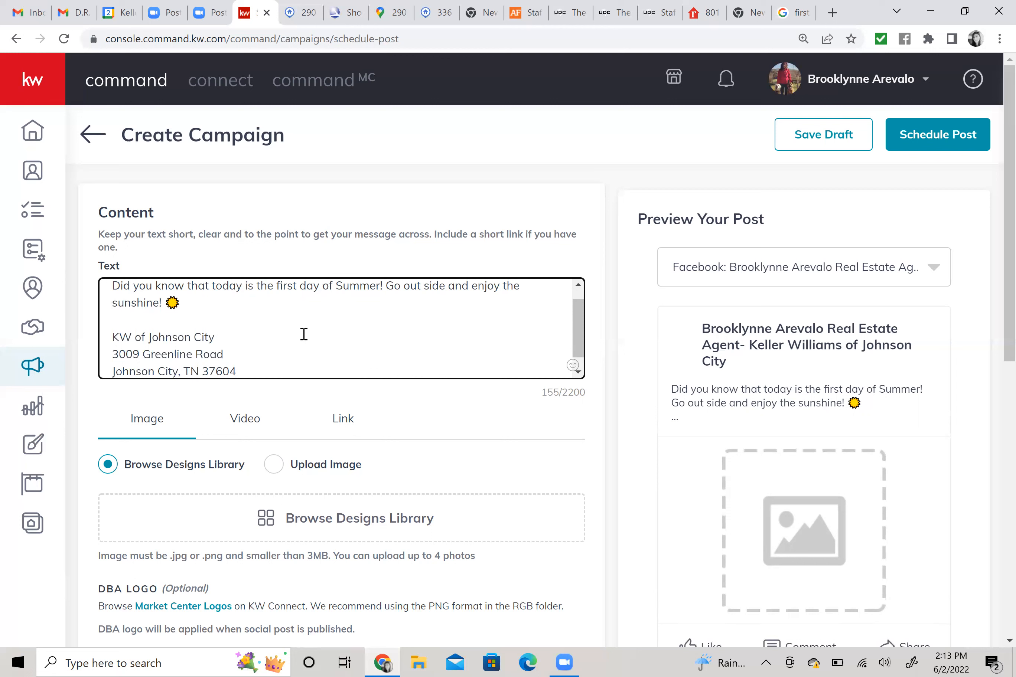
Add the office and cell phone numbers on separate lines, labelled '- Office' and '- Cell'.
key("Return")
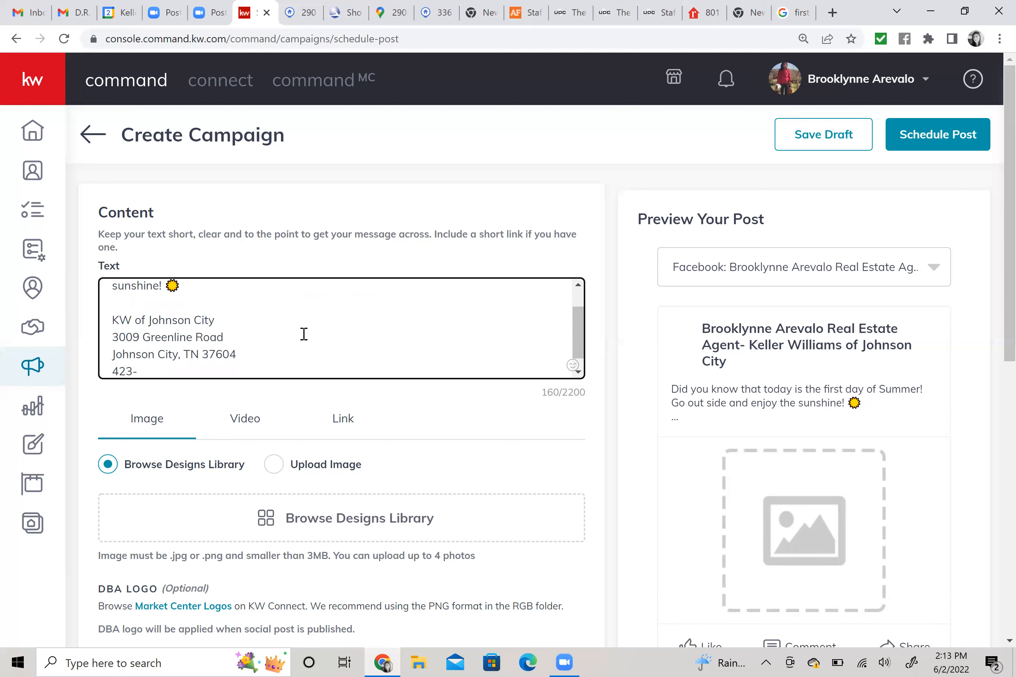
key("Return")
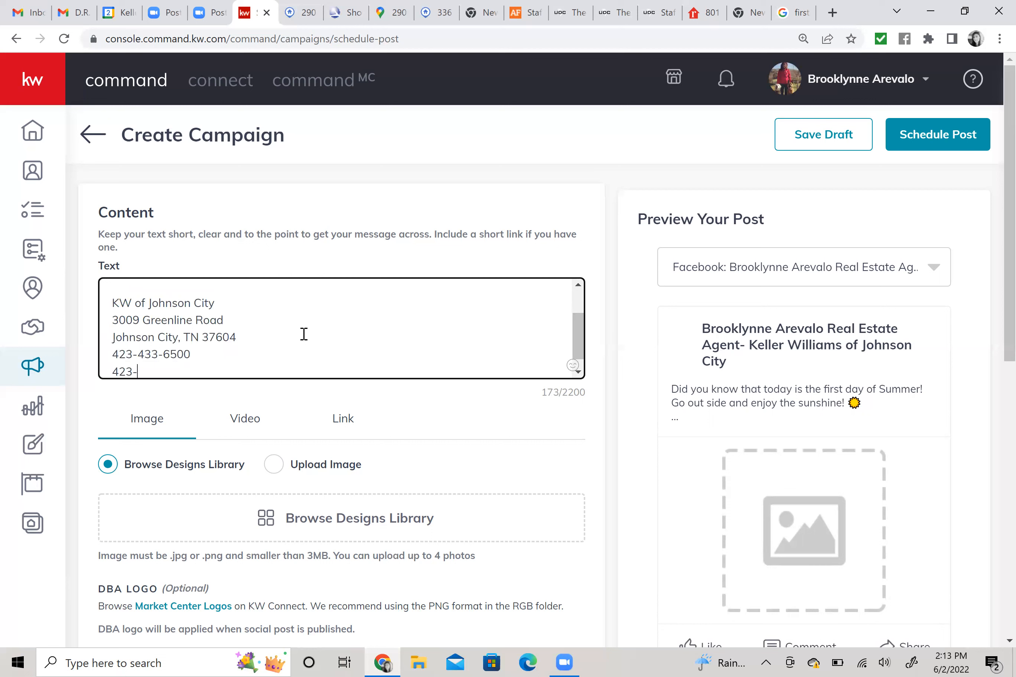
key("Up")
type("- Office")
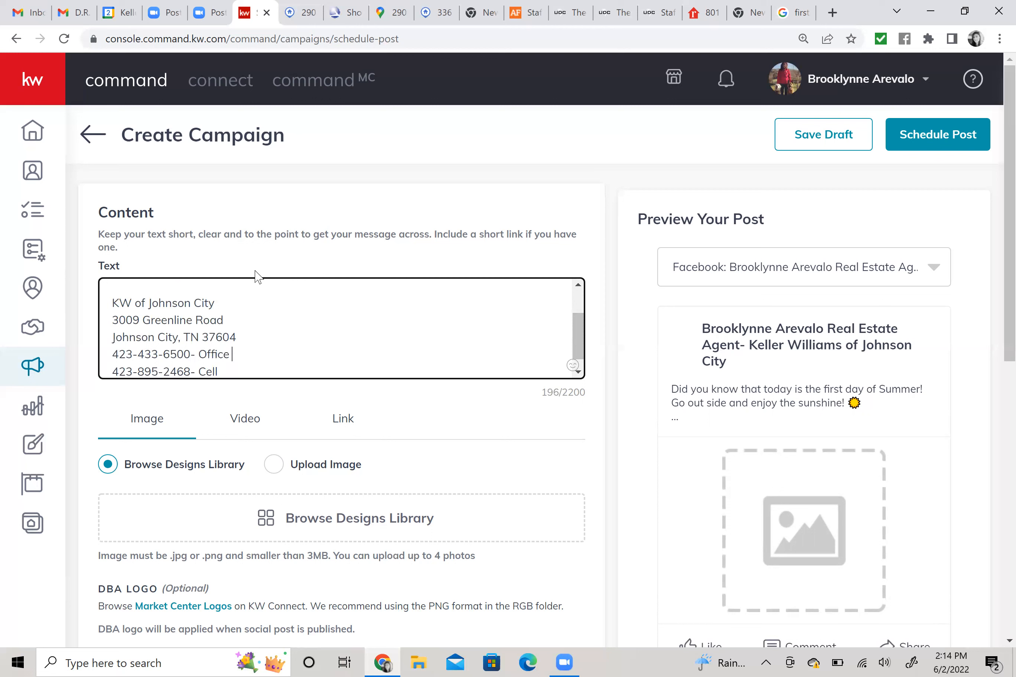
scroll(436, 352, "up", 2)
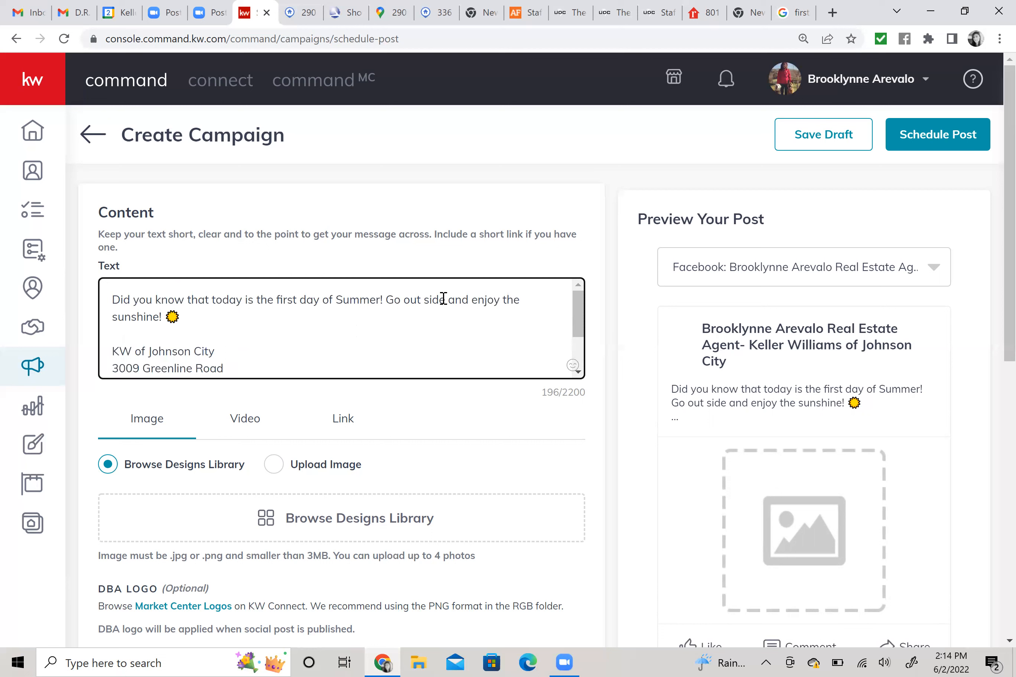
Correct 'Go out side' to 'Go outside' in the post text, then open the designs library.
key("BackSpace")
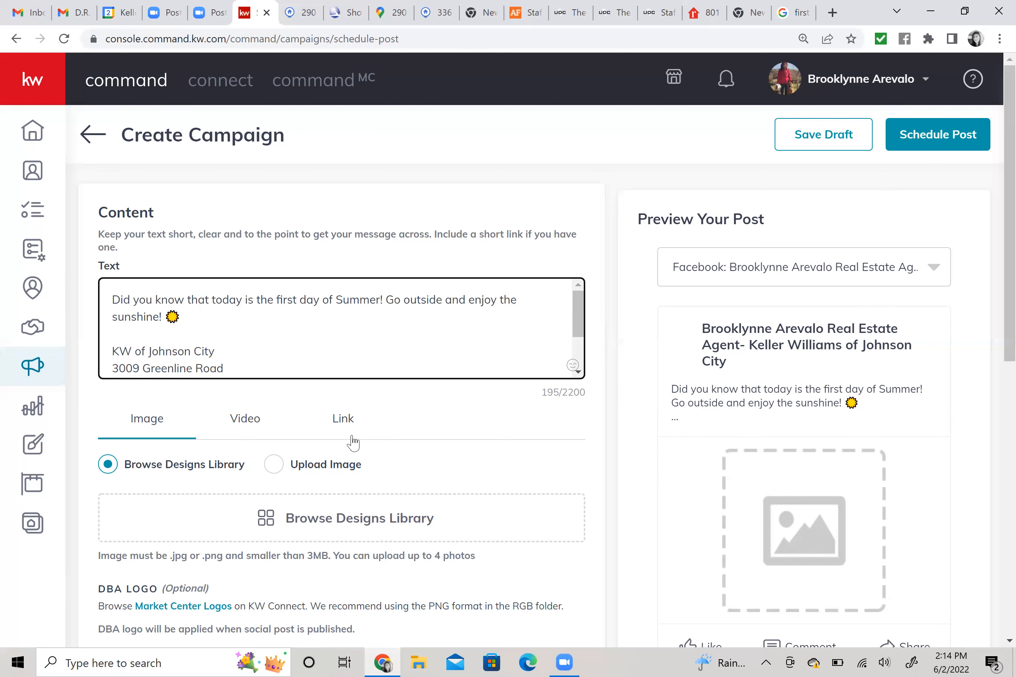
scroll(357, 450, "down", 1)
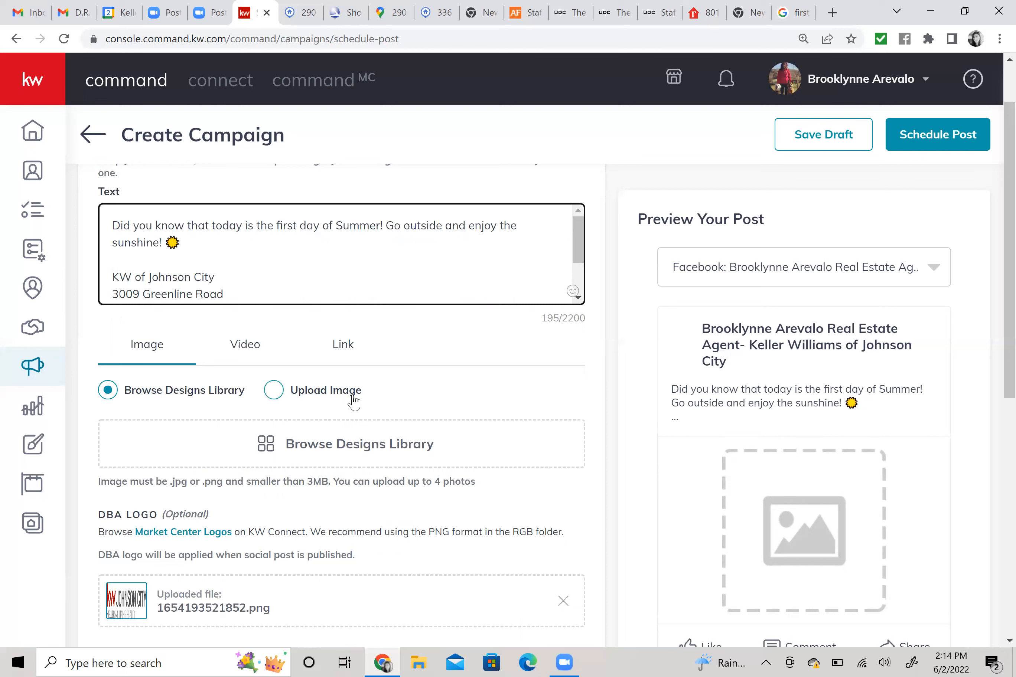
left_click(314, 456)
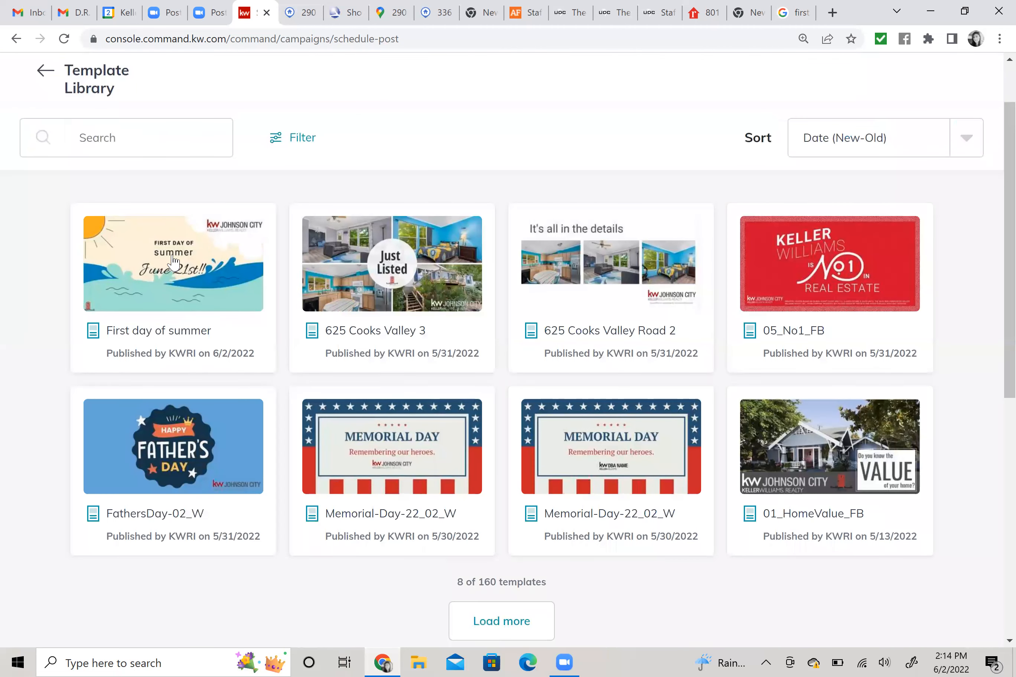
Attach the First day of summer template, cropped to Wide (1.91:1).
left_click(172, 261)
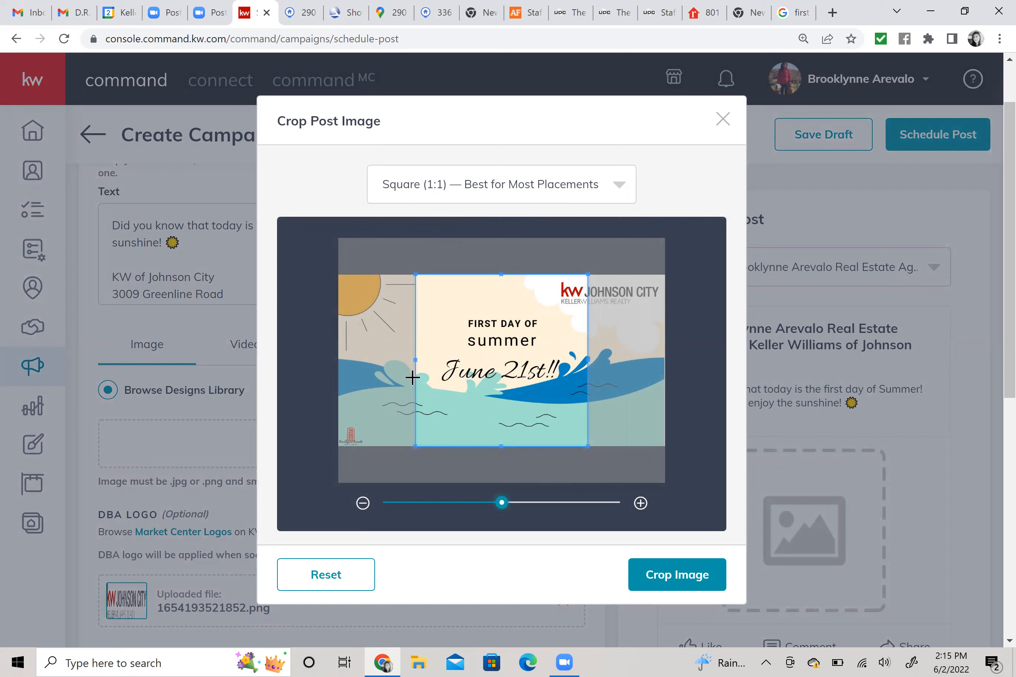
left_click(619, 188)
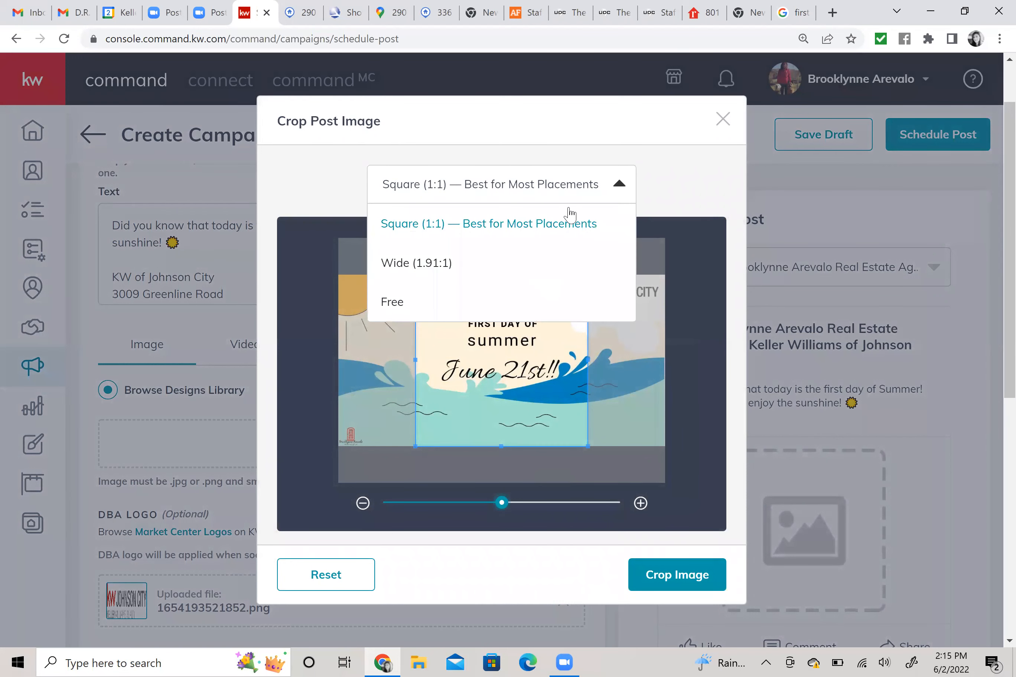
left_click(439, 264)
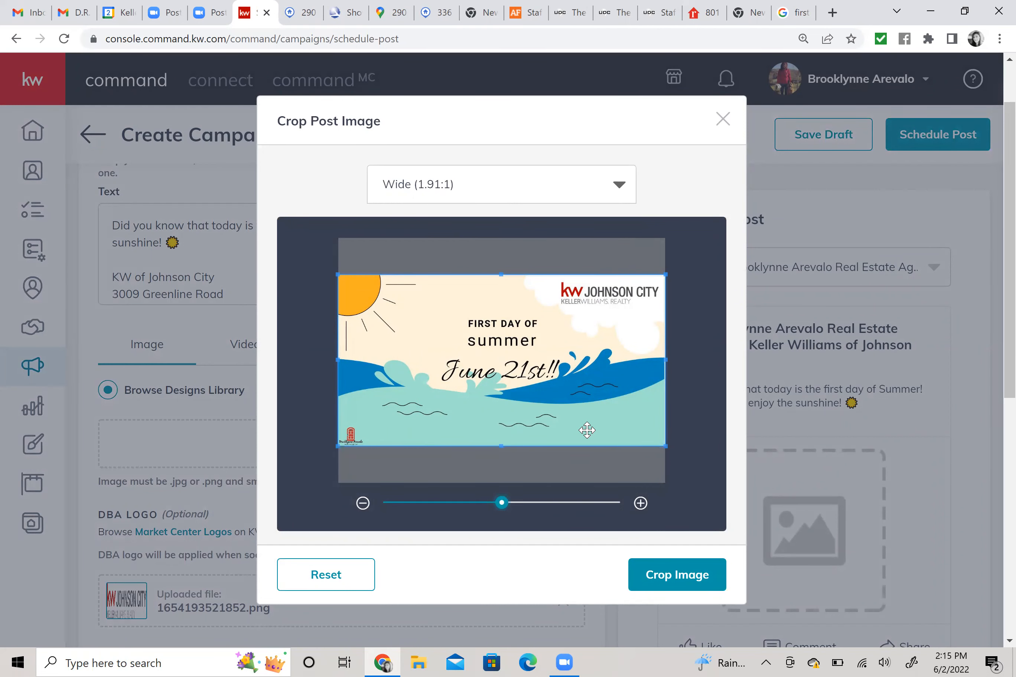
left_click(679, 581)
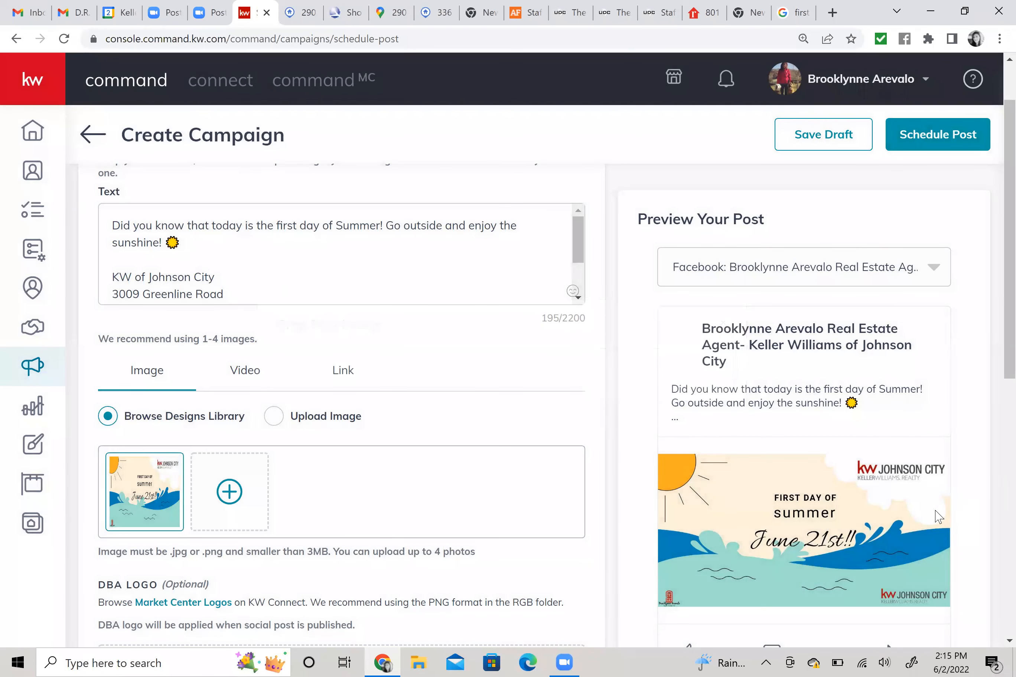
Scroll to the logo options and enable the ownership statement checkbox.
scroll(467, 490, "down", 2)
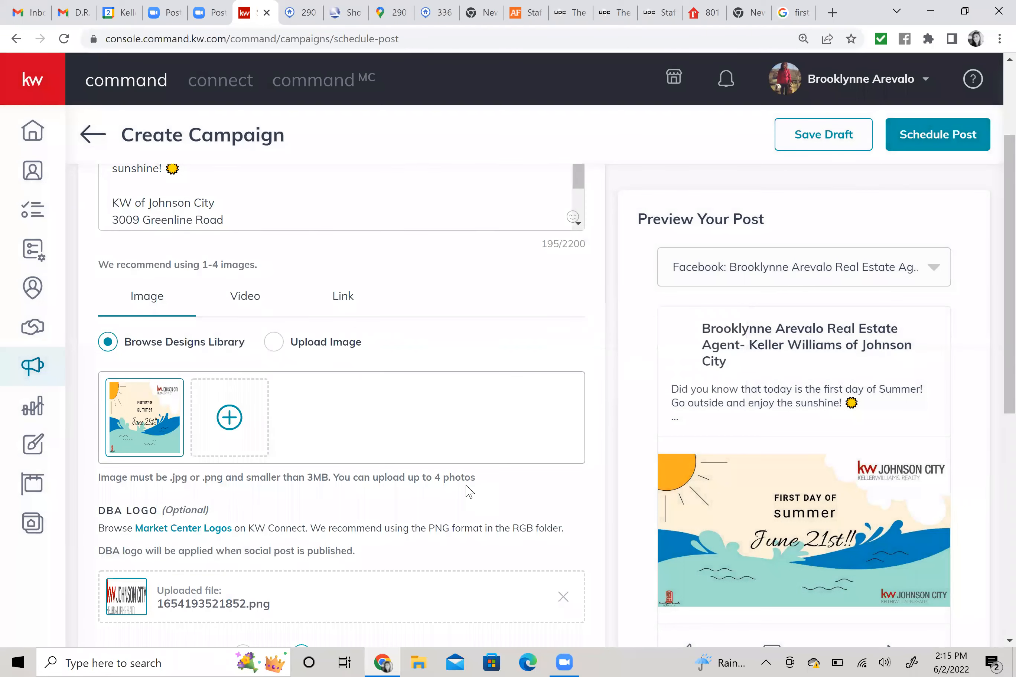
scroll(541, 531, "down", 2)
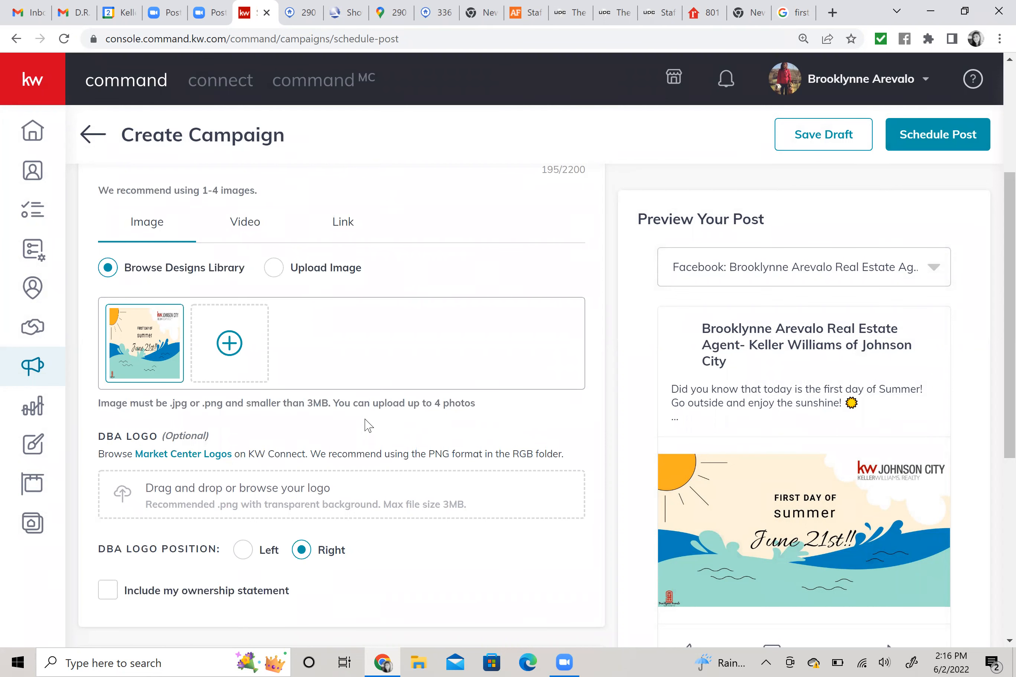
scroll(374, 424, "down", 1)
scroll(384, 434, "down", 1)
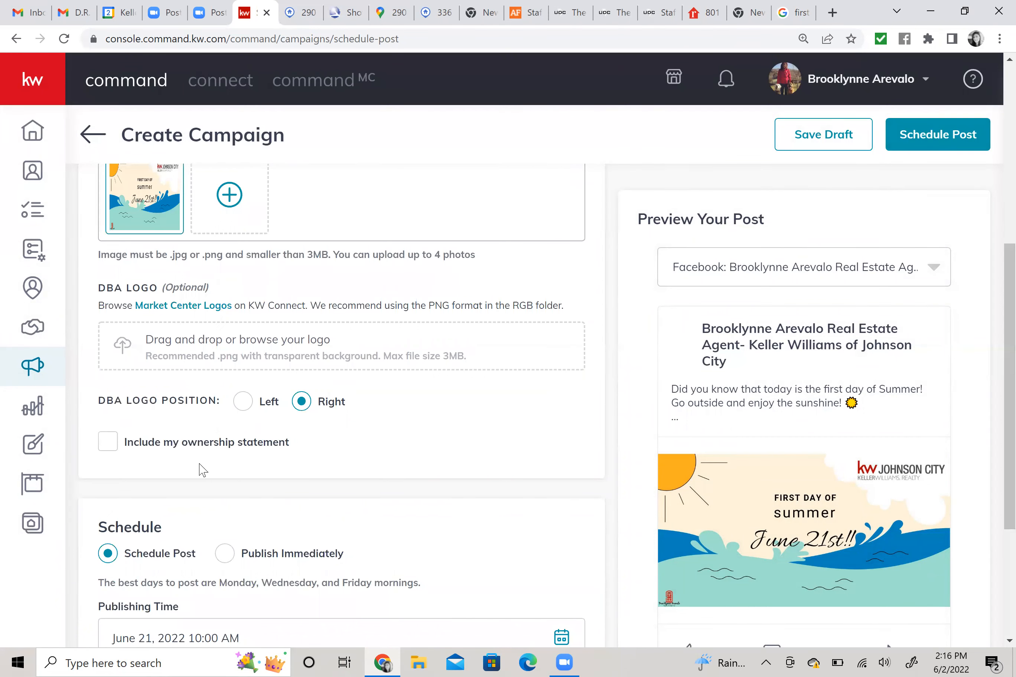
left_click(306, 455)
Toggle the ownership statement on and back off, leaving it excluded.
scroll(180, 459, "down", 1)
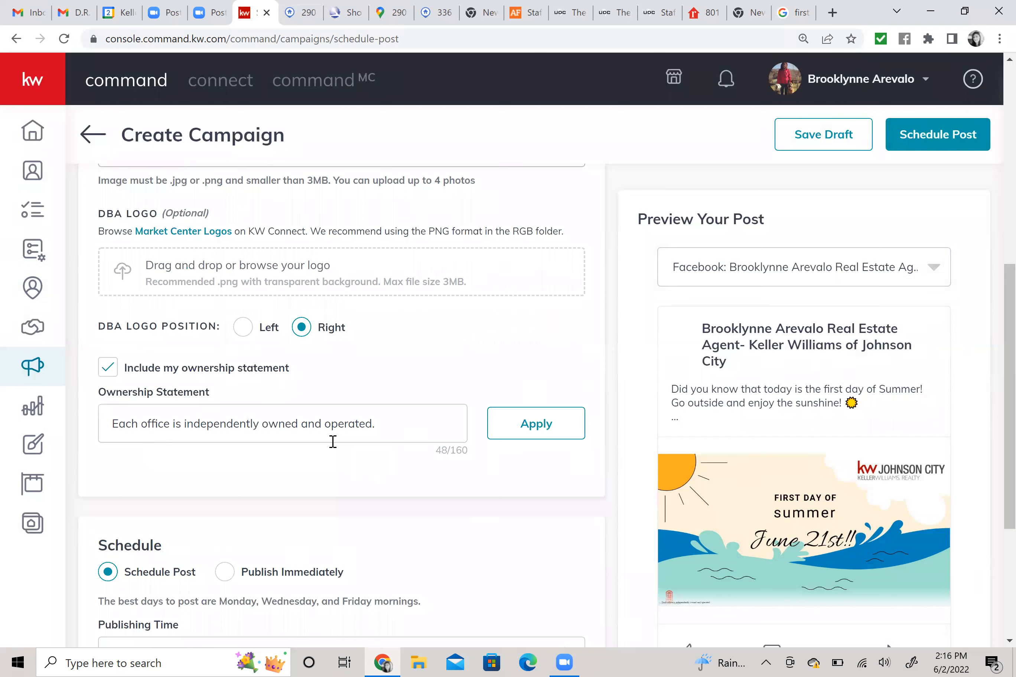
left_click(548, 426)
left_click(108, 368)
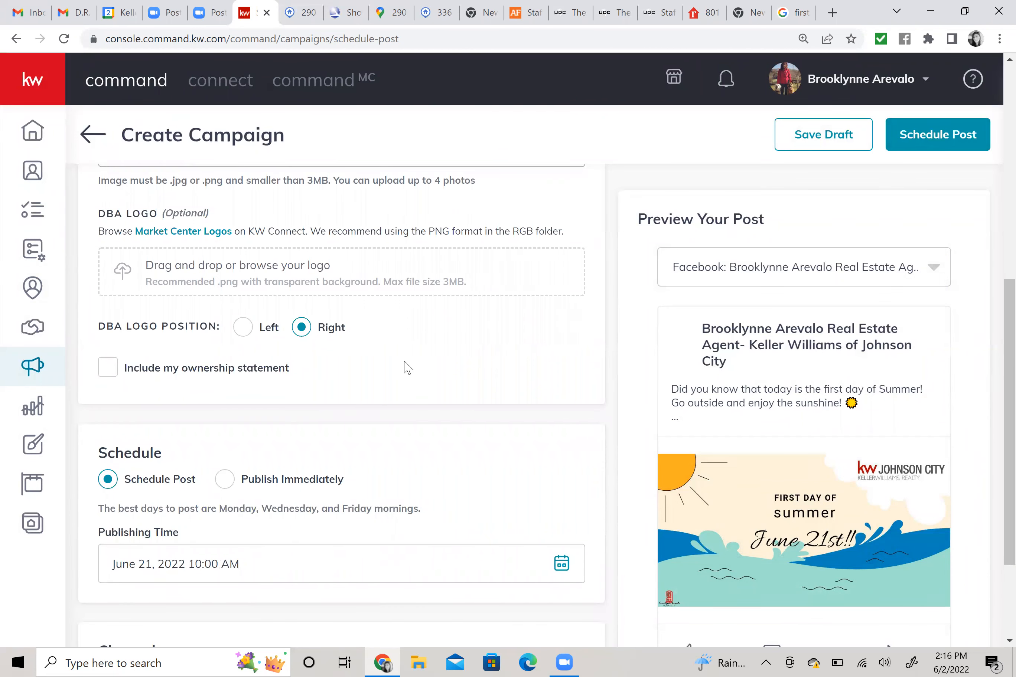
scroll(408, 363, "down", 2)
scroll(414, 360, "down", 2)
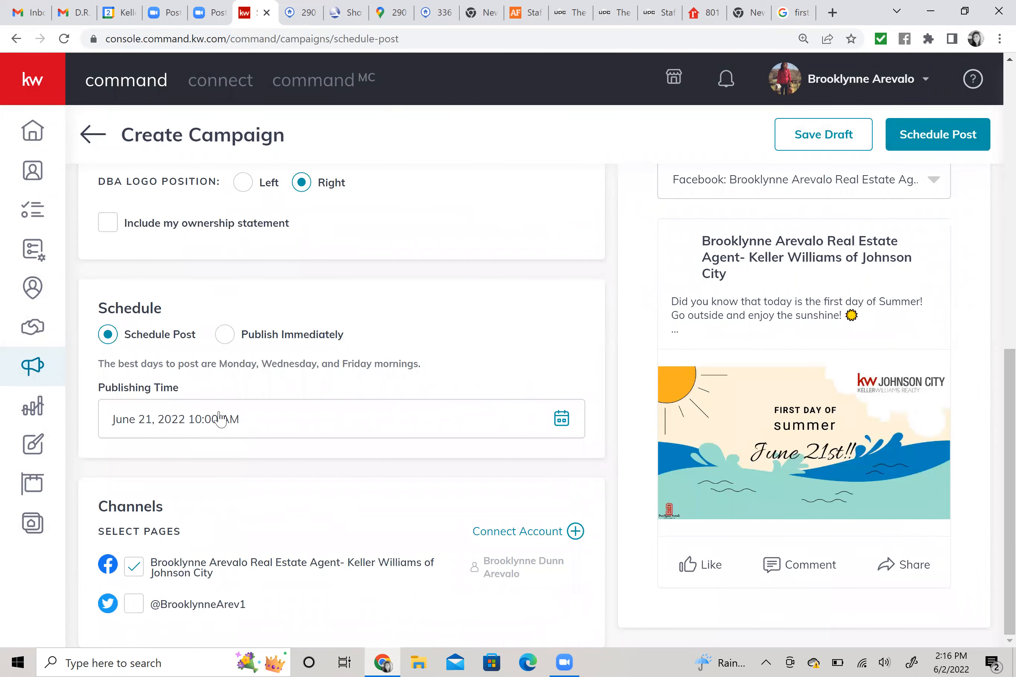
Set the publishing time to June 21, 2022 at 11:59 AM.
left_click(559, 421)
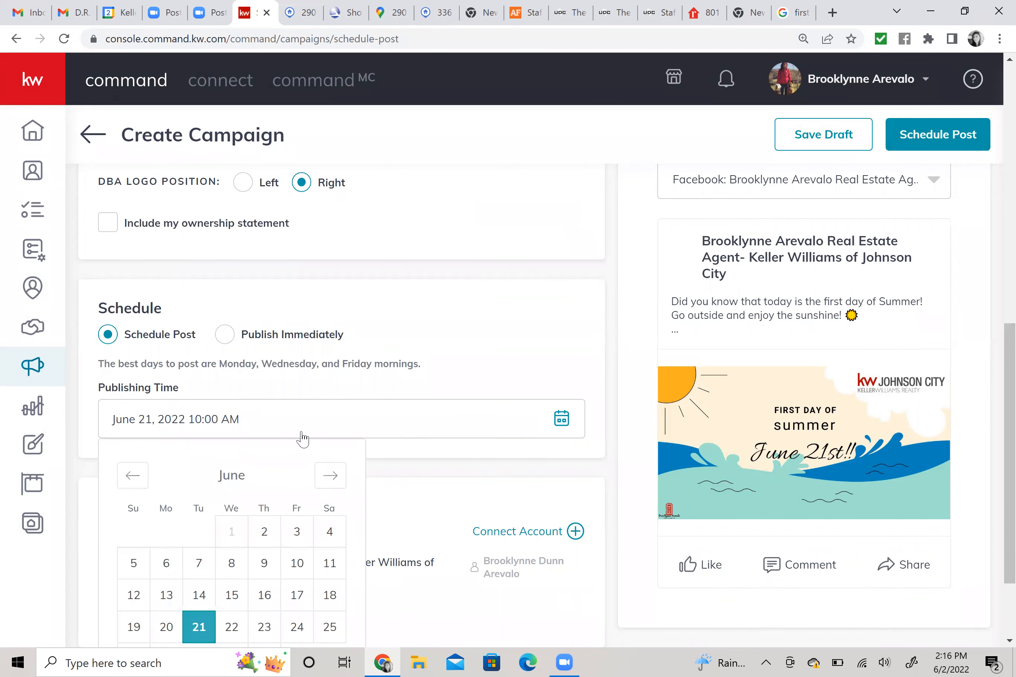
scroll(302, 437, "down", 2)
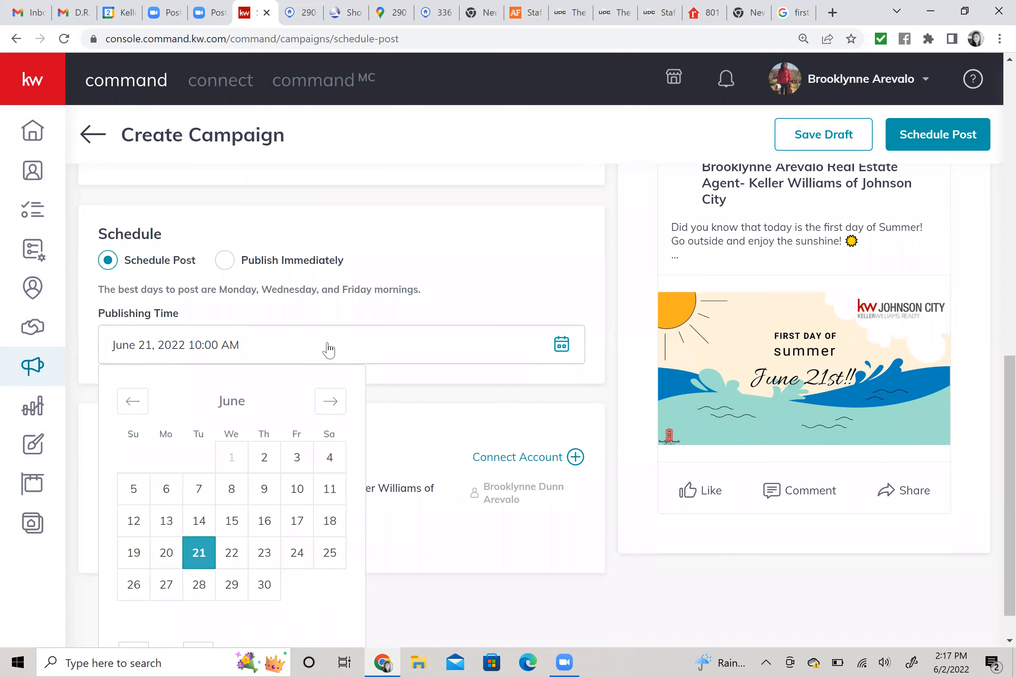
scroll(329, 349, "down", 1)
left_click_drag(131, 616, 159, 615)
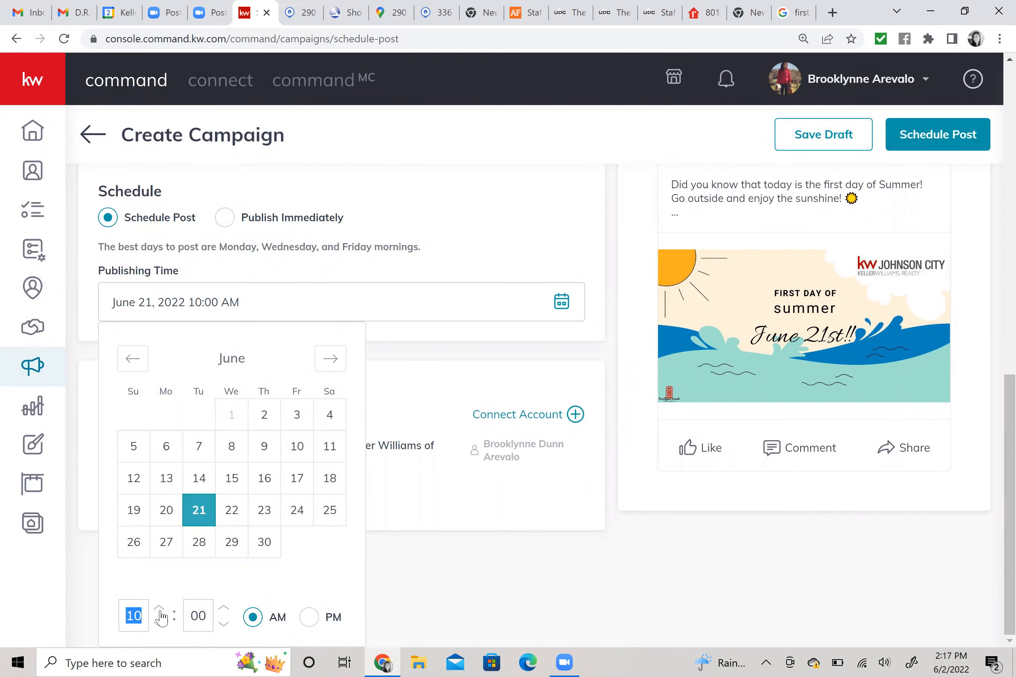
type("11")
left_click(222, 609)
type("59")
left_click(422, 336)
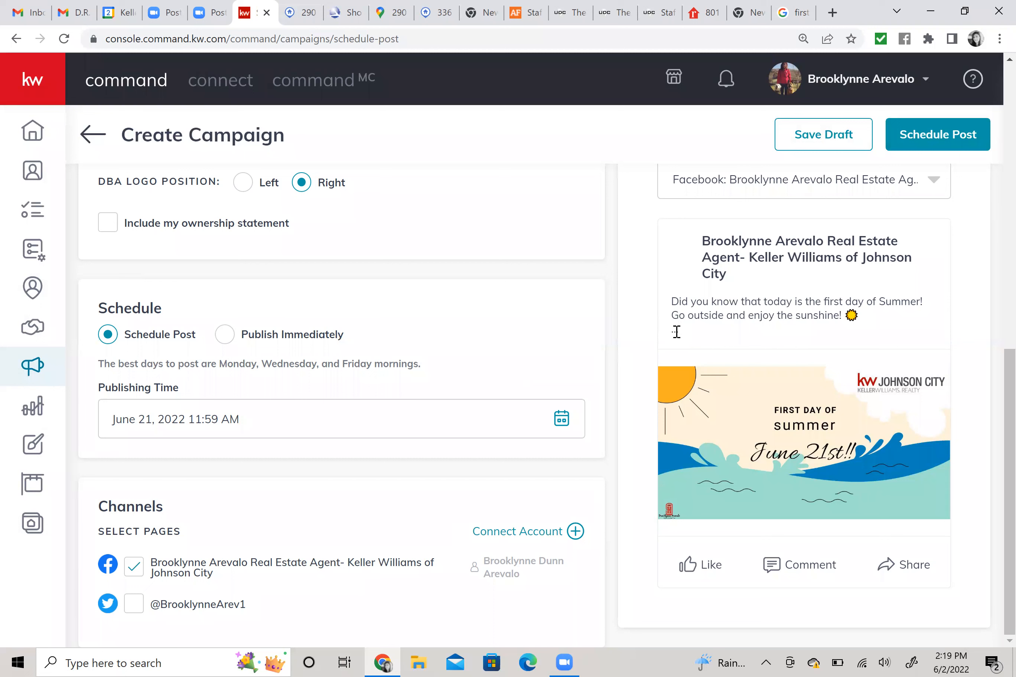
Schedule the First Day of Summer Facebook post for June 21, 2022 and confirm.
scroll(513, 326, "up", 10)
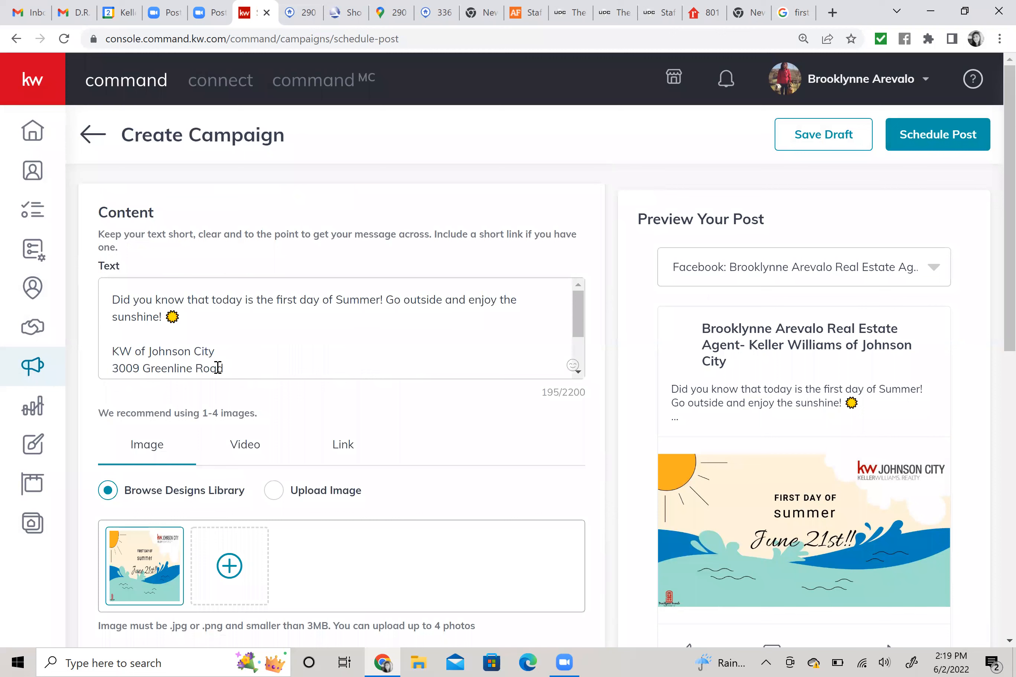
scroll(220, 367, "down", 2)
scroll(256, 329, "up", 2)
left_click(945, 138)
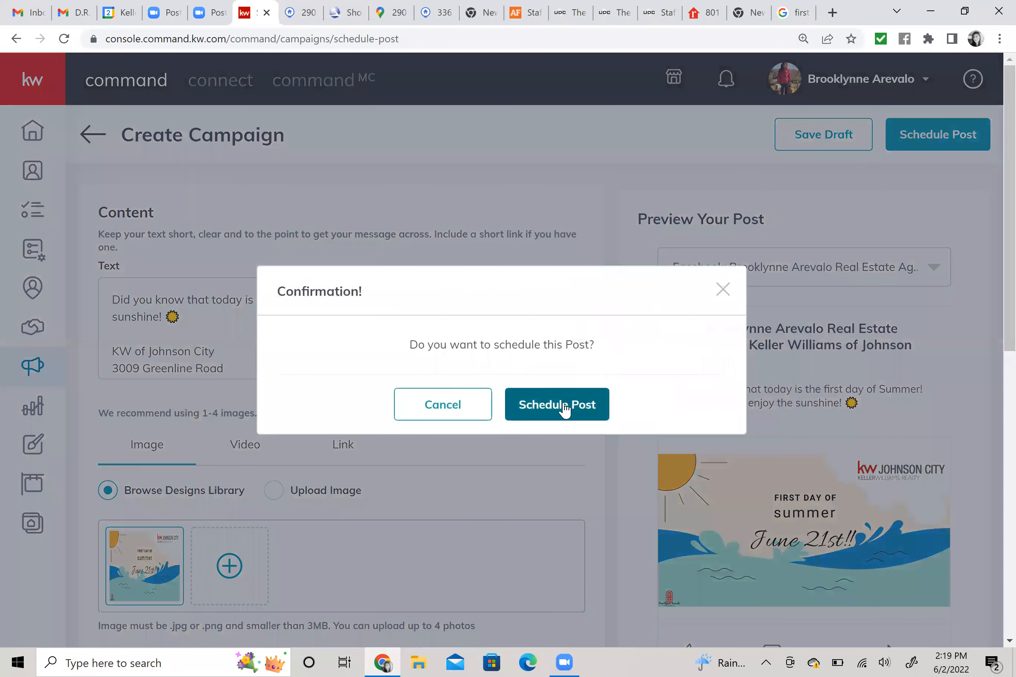
left_click(562, 406)
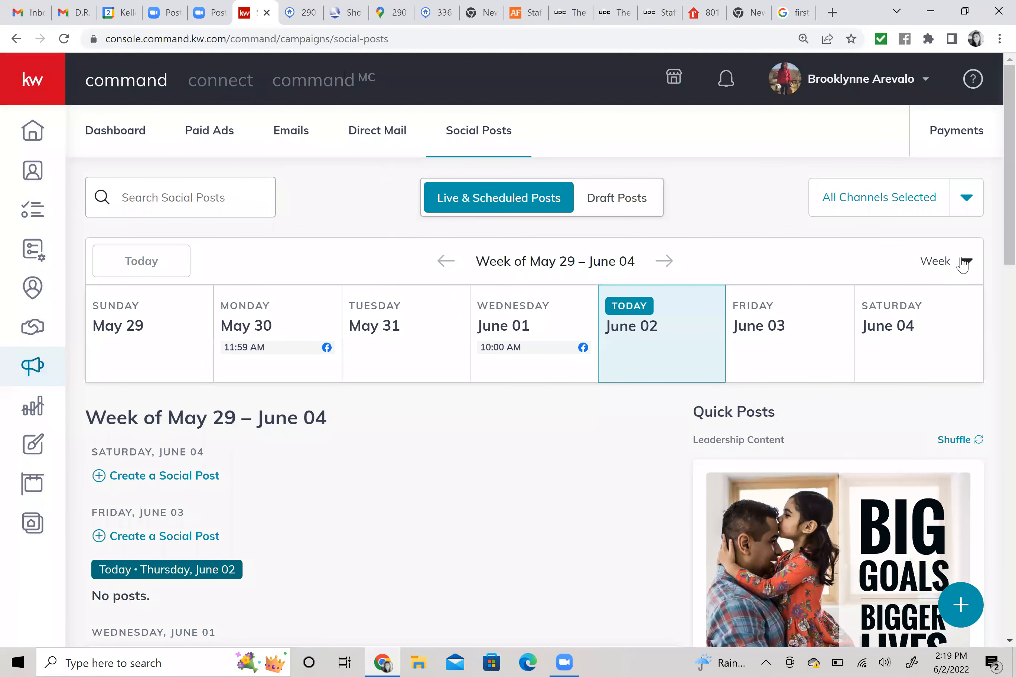
Switch the calendar to Month view to see the new 11:59 AM post on June 21.
left_click(880, 346)
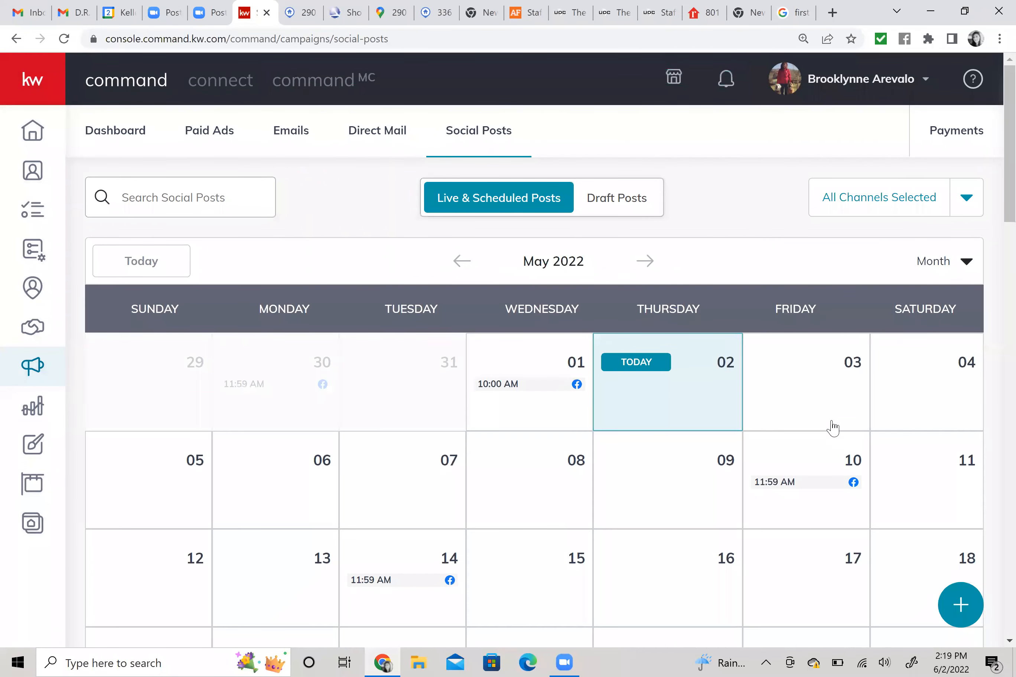
scroll(833, 428, "down", 6)
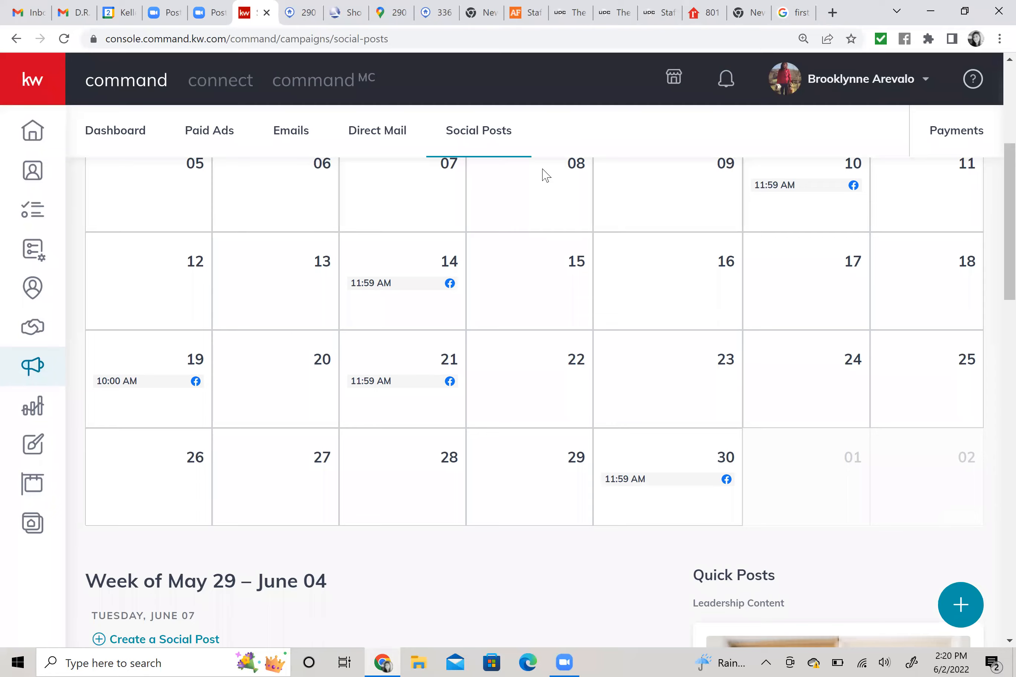
Open Facebook in a new tab and go to the managed Keller Williams of Johnson City page.
key("ctrl+t")
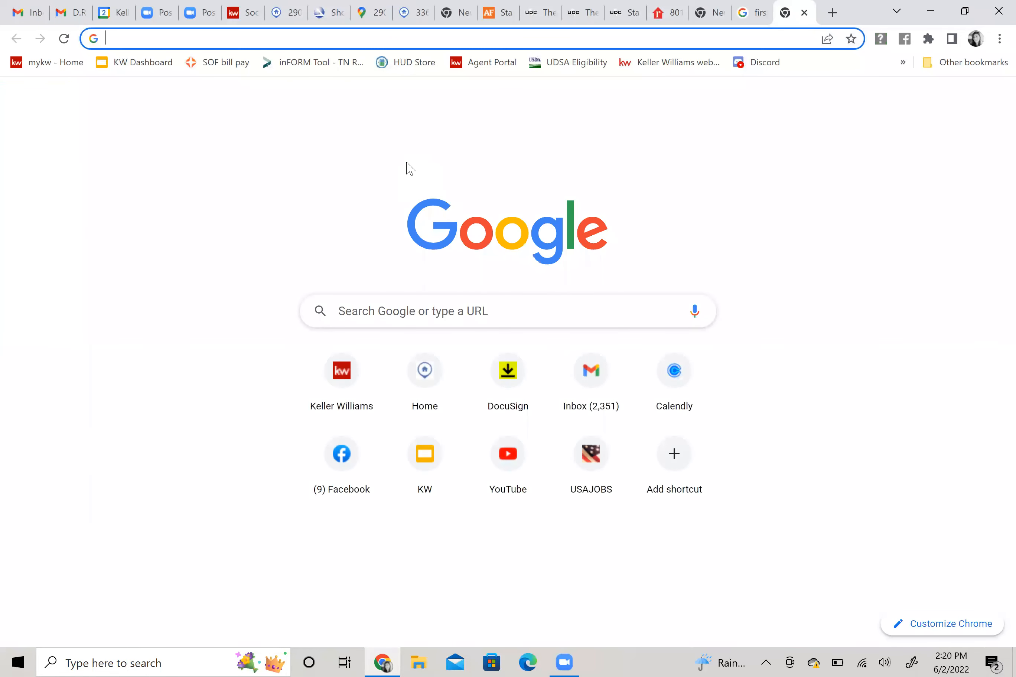
type("facebook.com")
key("Return")
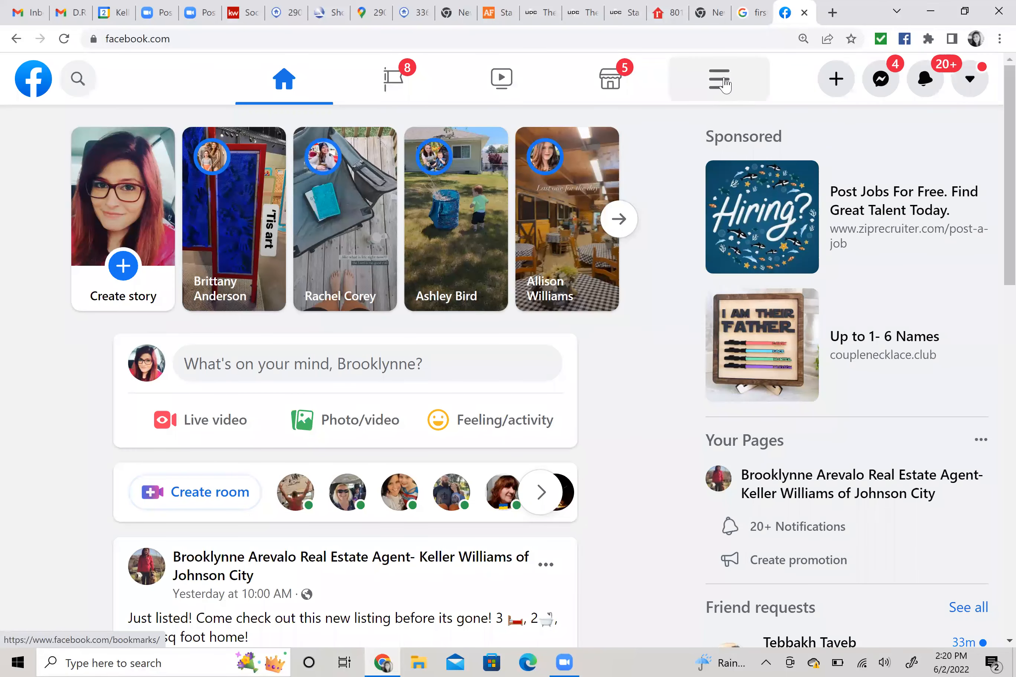
left_click(723, 90)
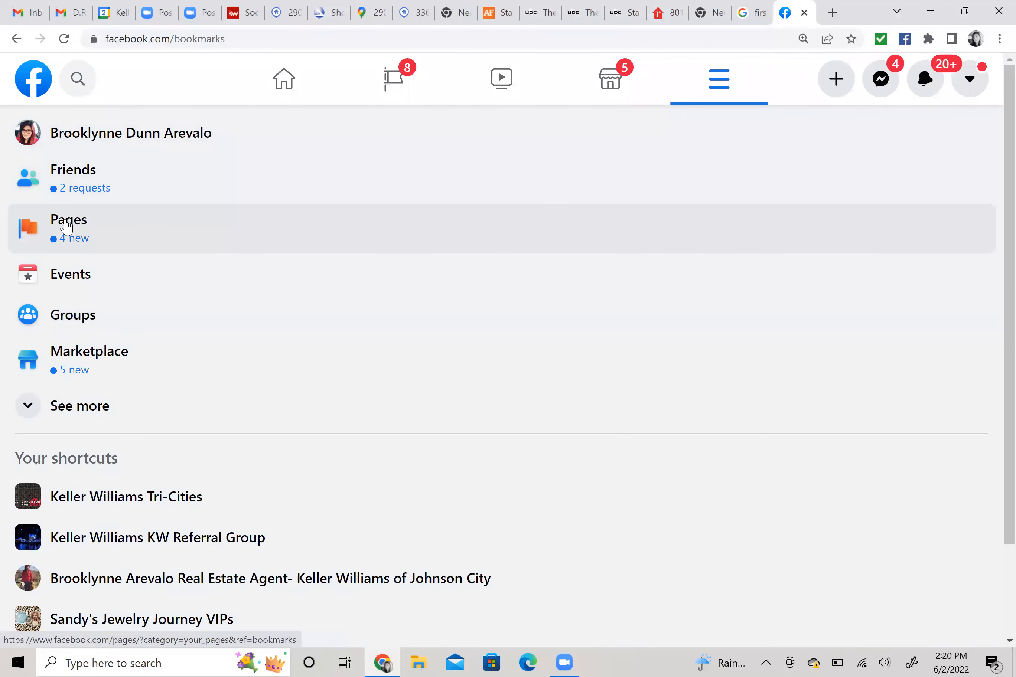
left_click(66, 226)
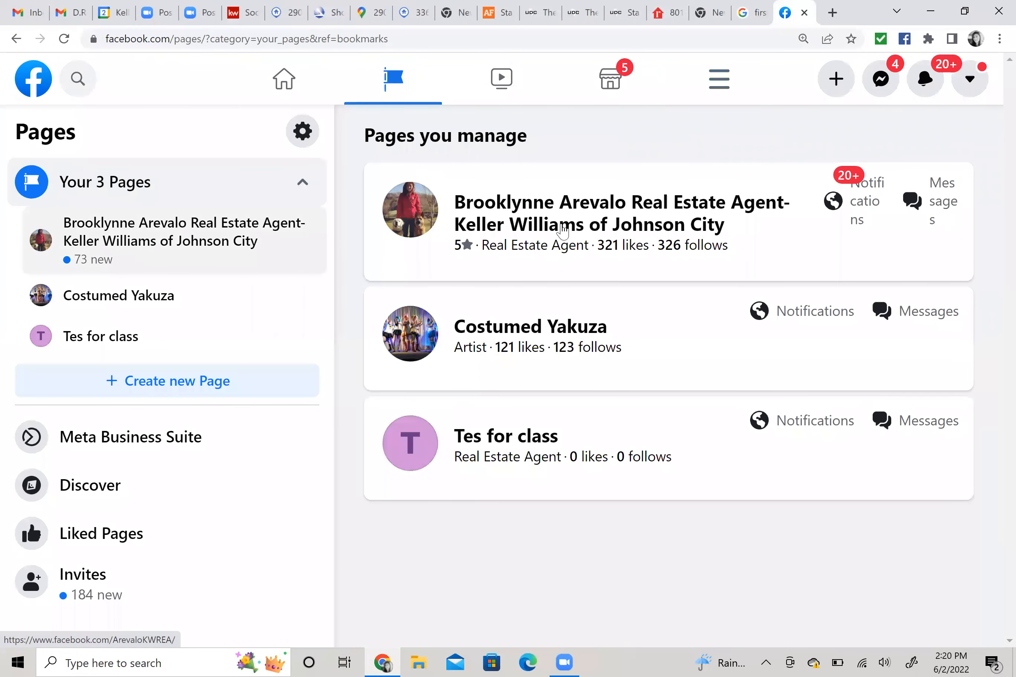
left_click(562, 216)
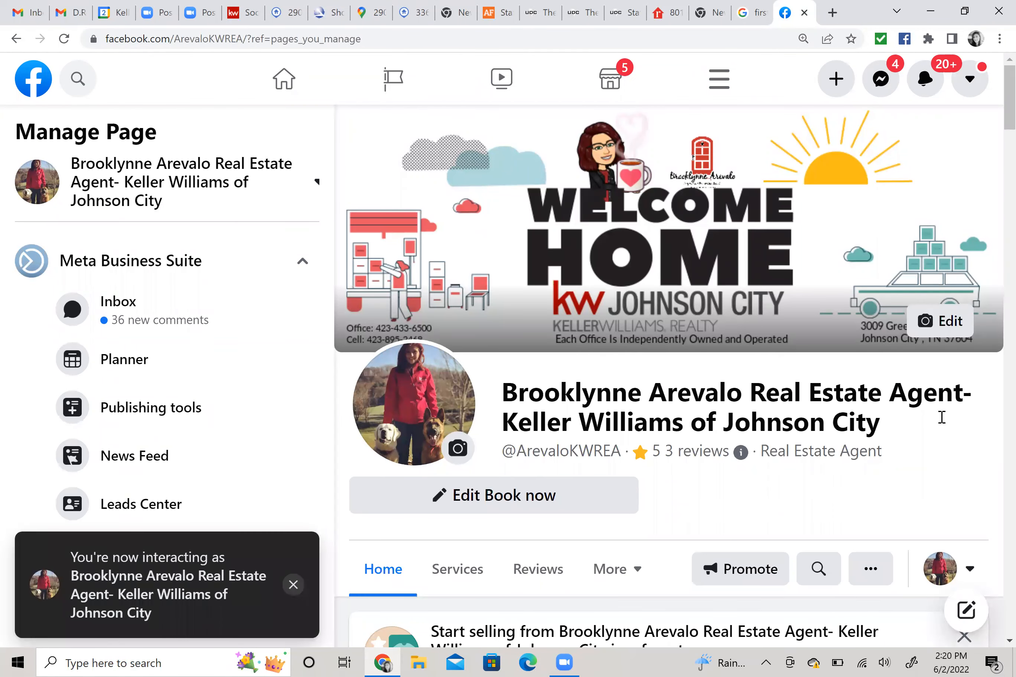
Scroll to the page's Just Listed post and bring up the page-or-profile interaction choices.
scroll(942, 426, "down", 10)
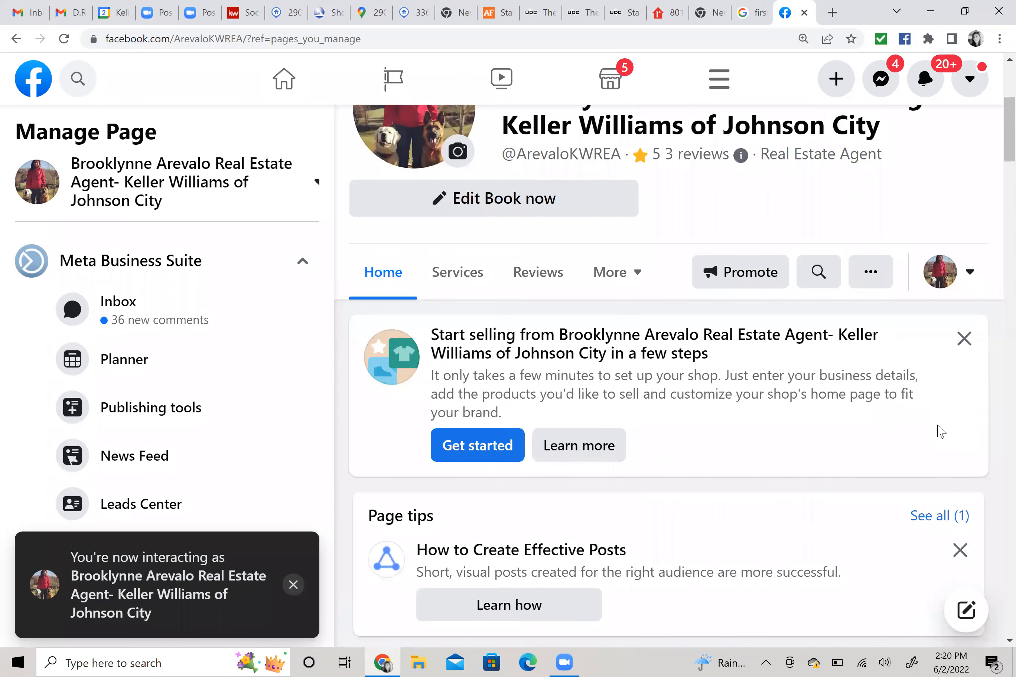
scroll(853, 452, "down", 10)
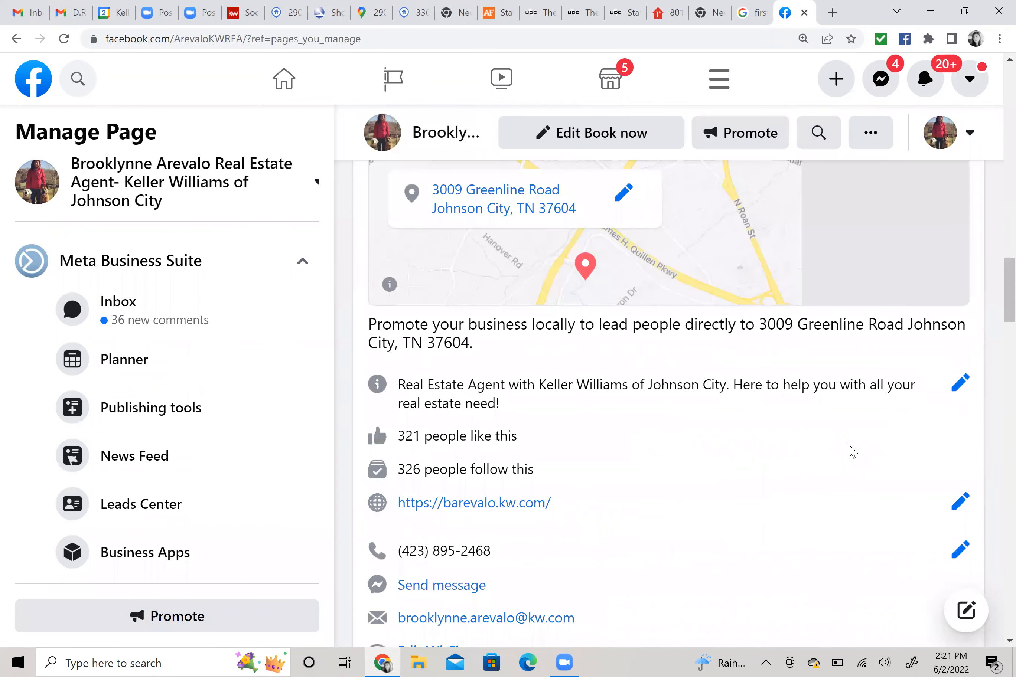
scroll(853, 451, "down", 10)
scroll(853, 451, "down", 10)
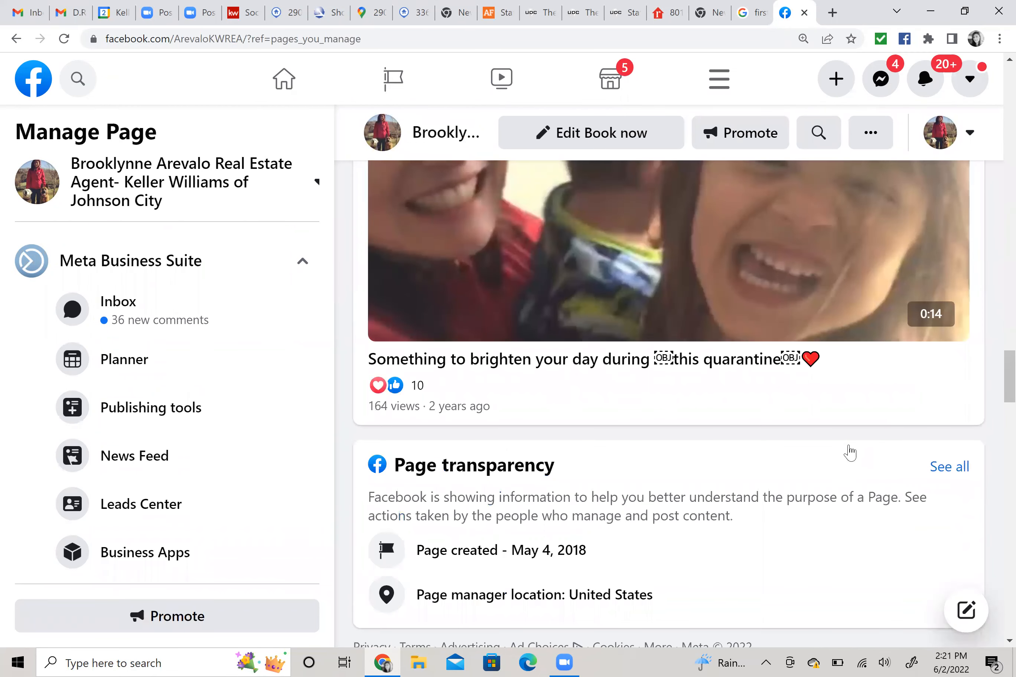
scroll(850, 452, "down", 7)
scroll(849, 420, "down", 10)
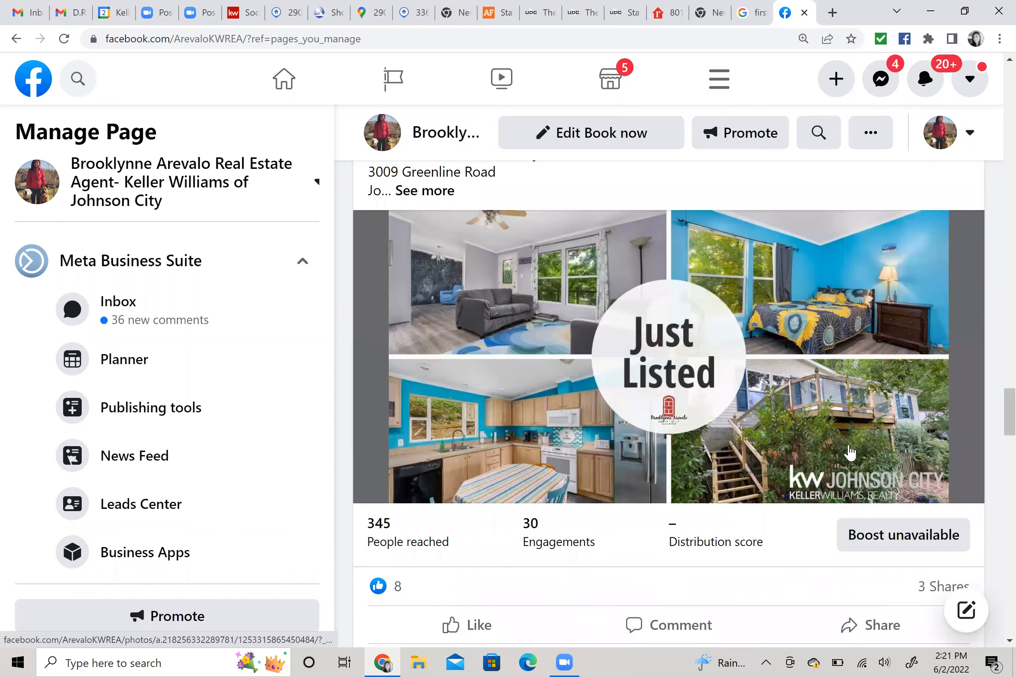
scroll(743, 367, "up", 3)
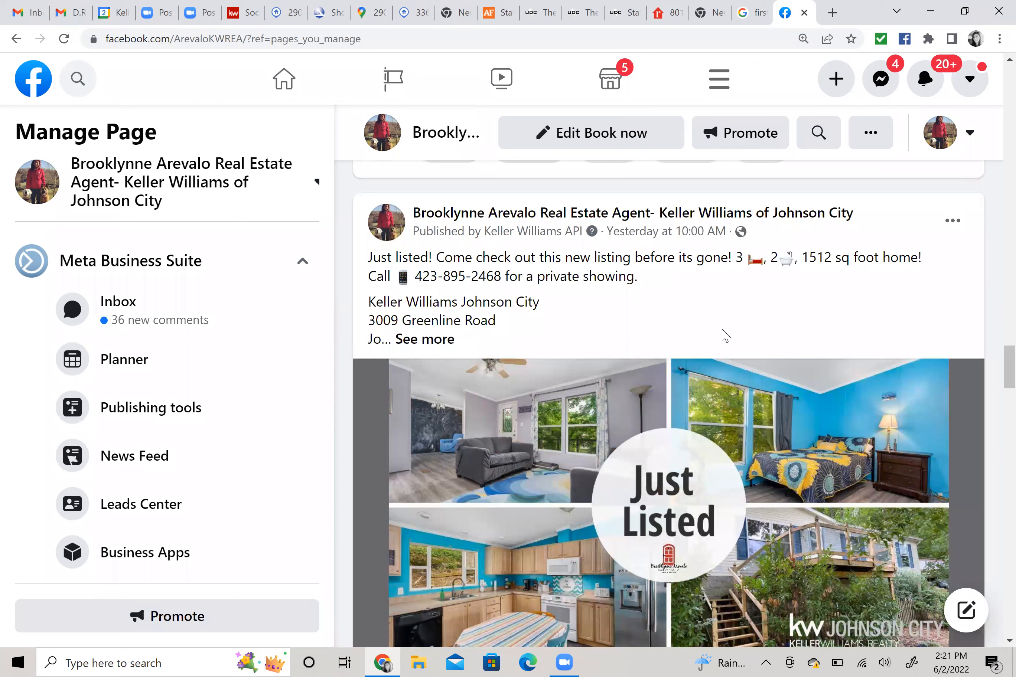
scroll(737, 407, "down", 5)
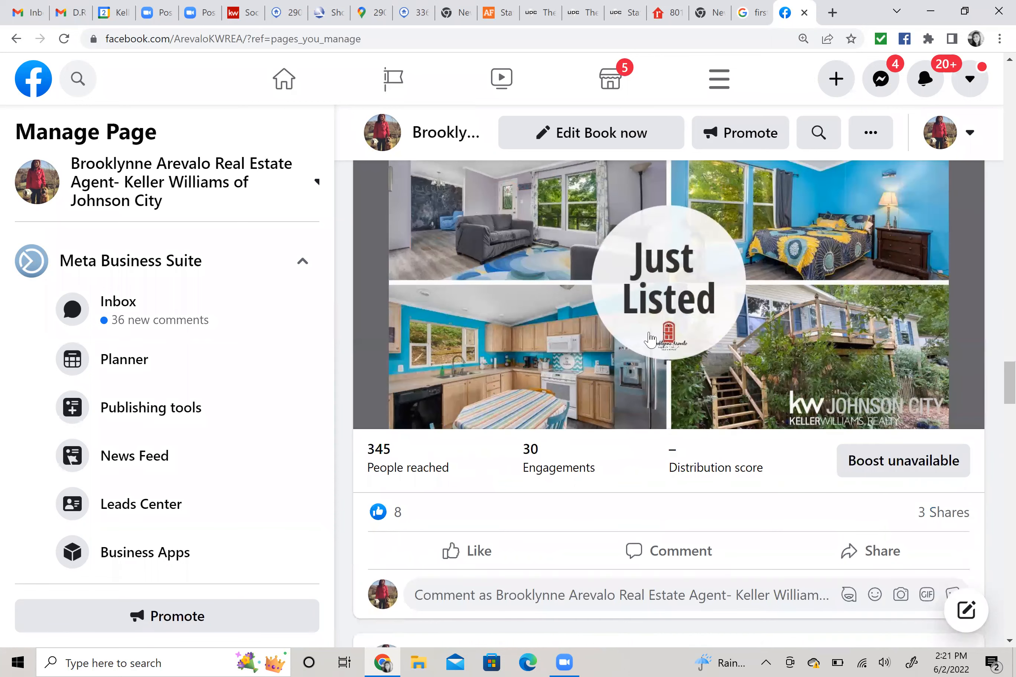
scroll(518, 373, "up", 1)
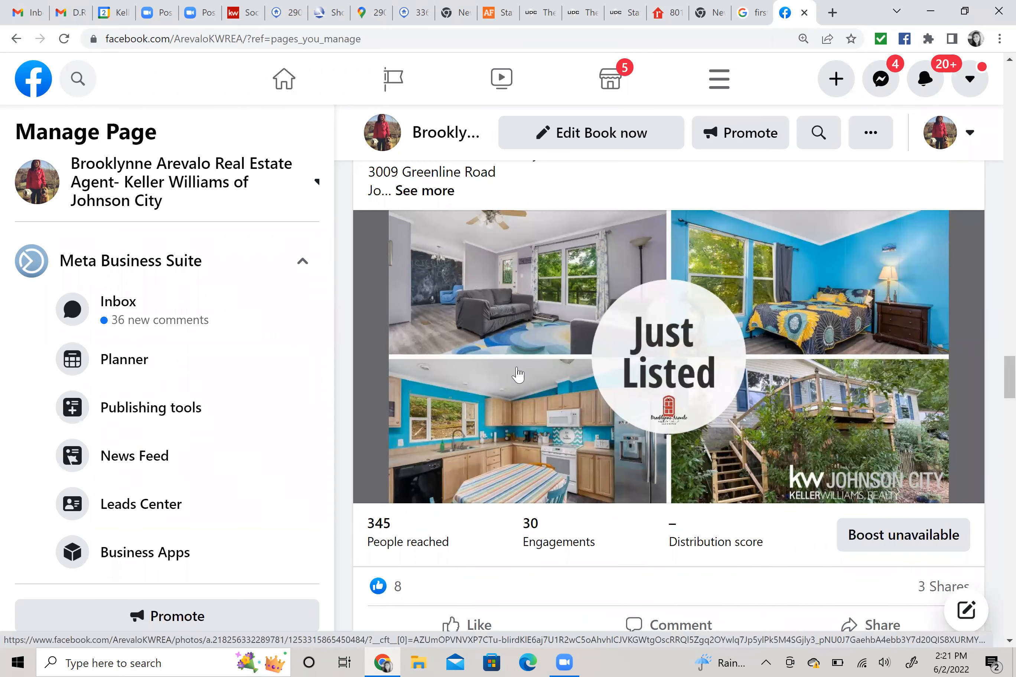
scroll(518, 374, "up", 1)
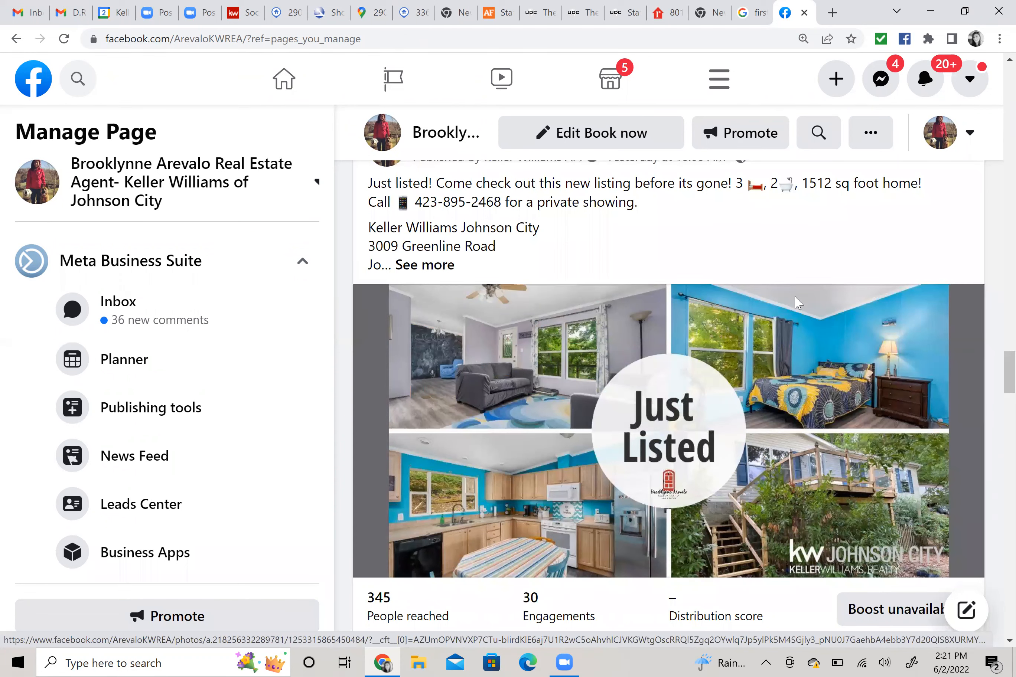
scroll(797, 300, "up", 1)
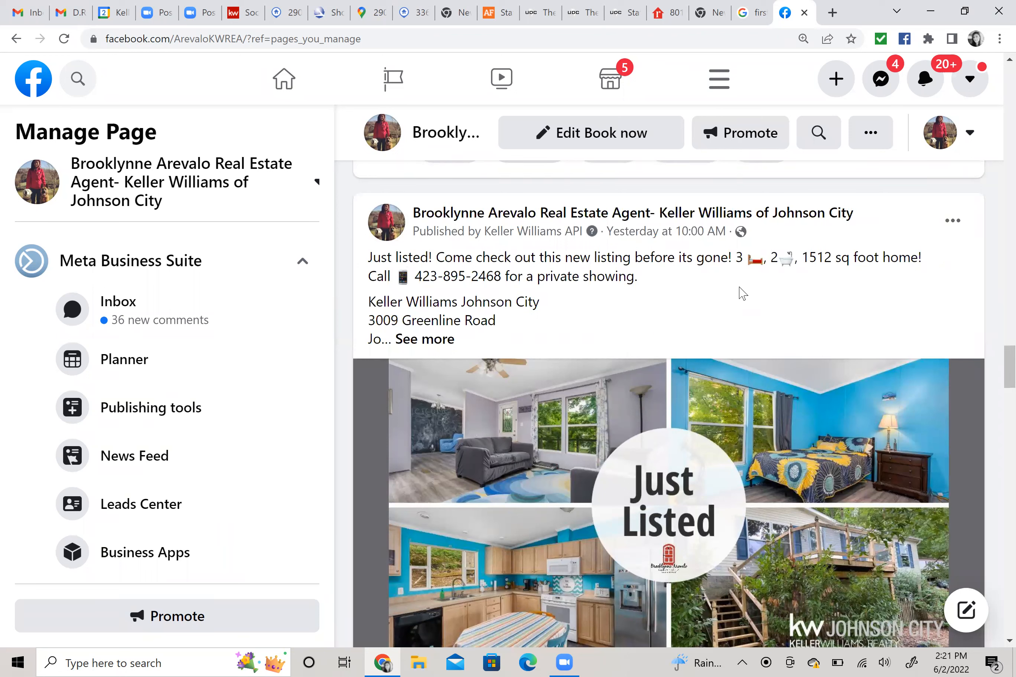
left_click(961, 134)
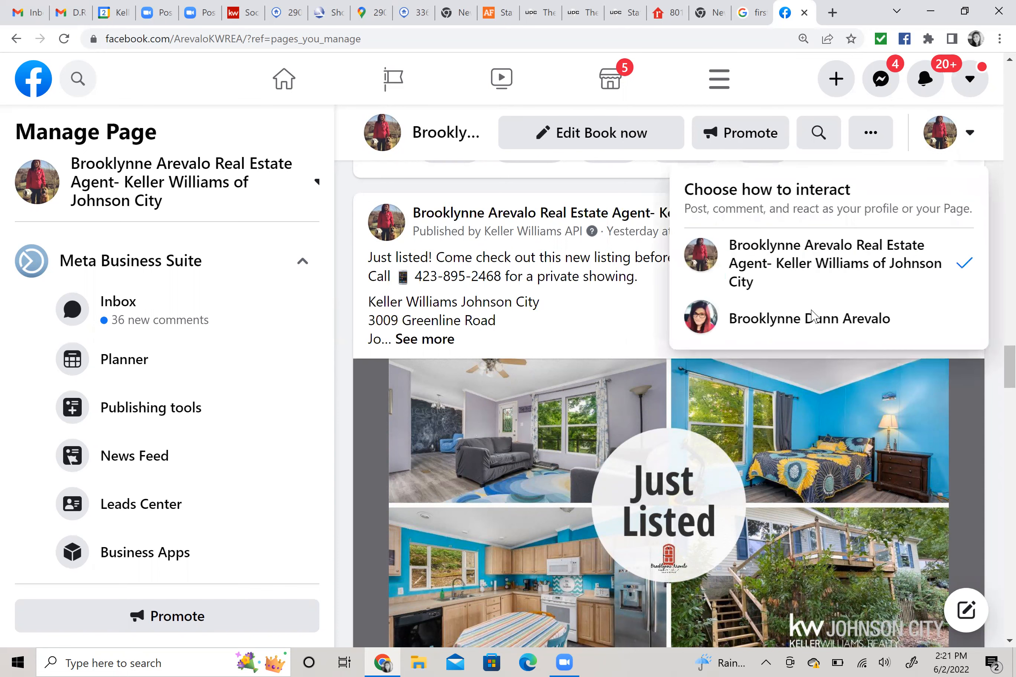
Switch to interacting as the personal profile, then start and discard a feed share of the Just Listed post.
left_click(812, 316)
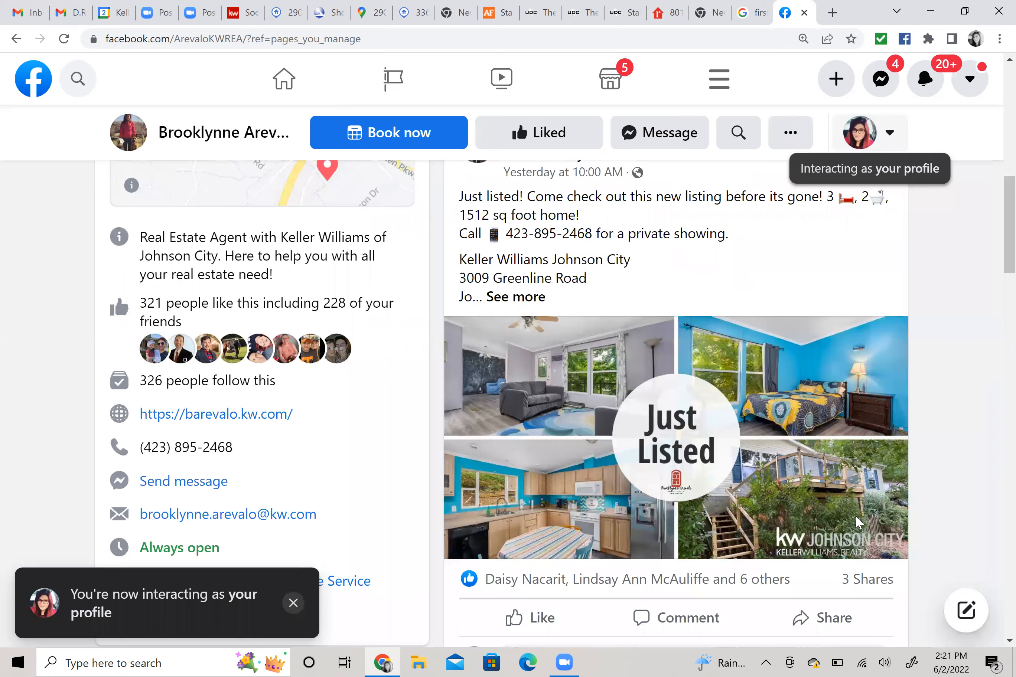
scroll(818, 554, "down", 2)
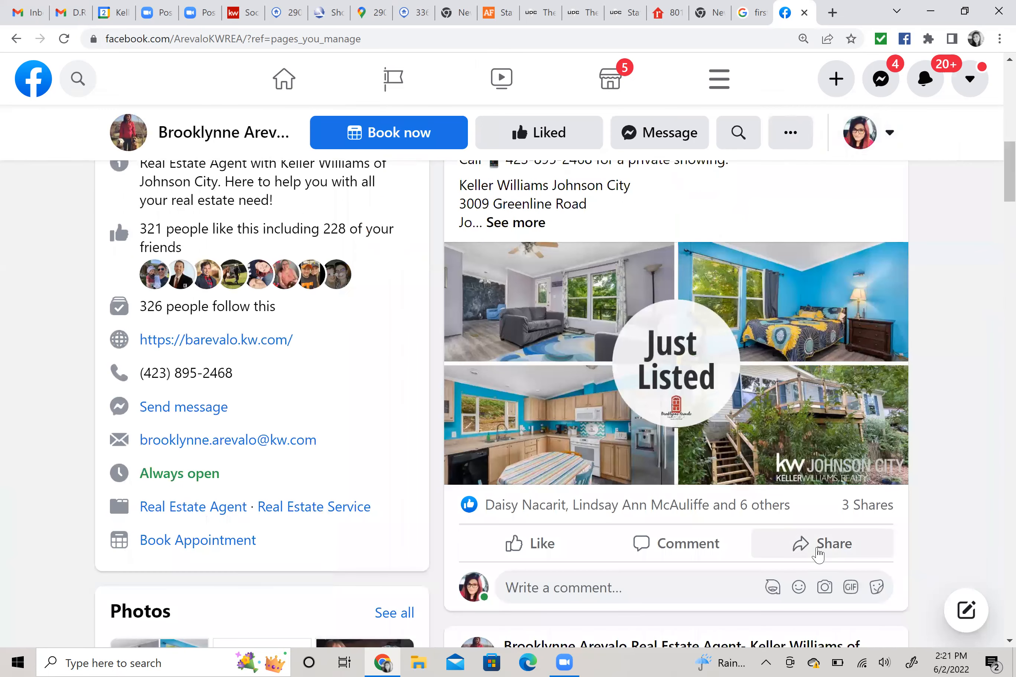
left_click(818, 554)
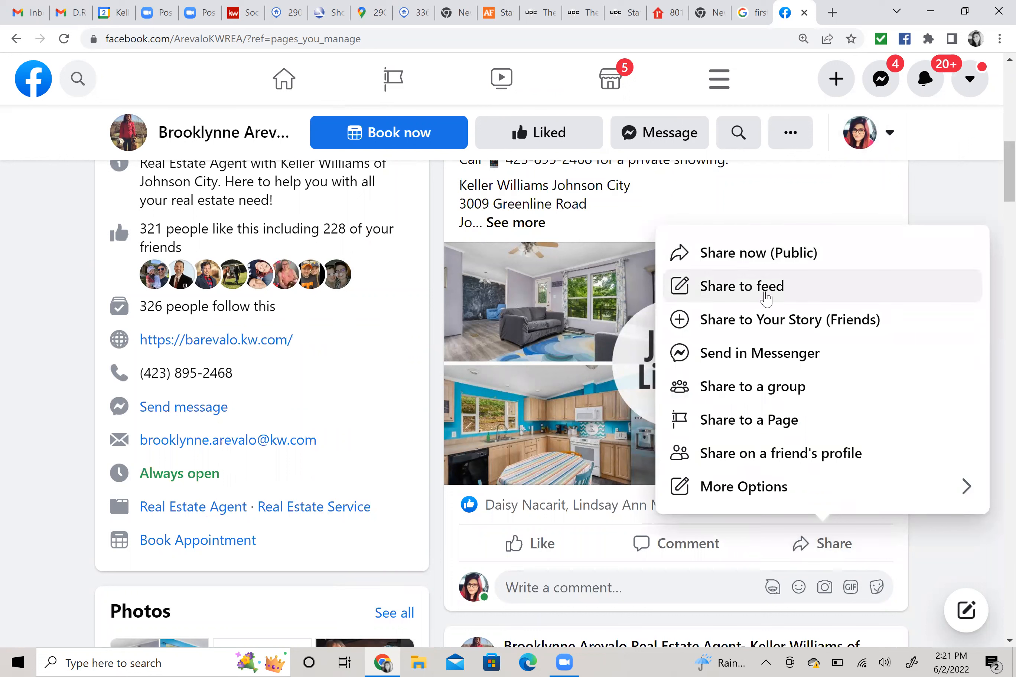
left_click(766, 299)
scroll(502, 349, "down", 3)
left_click(702, 140)
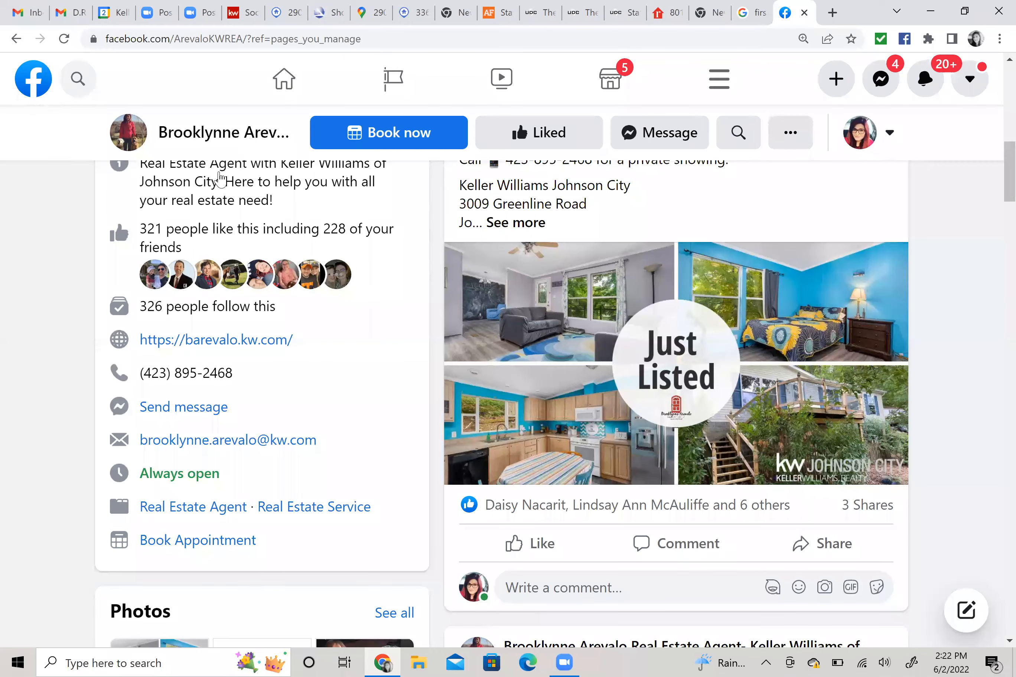
scroll(169, 400, "up", 15)
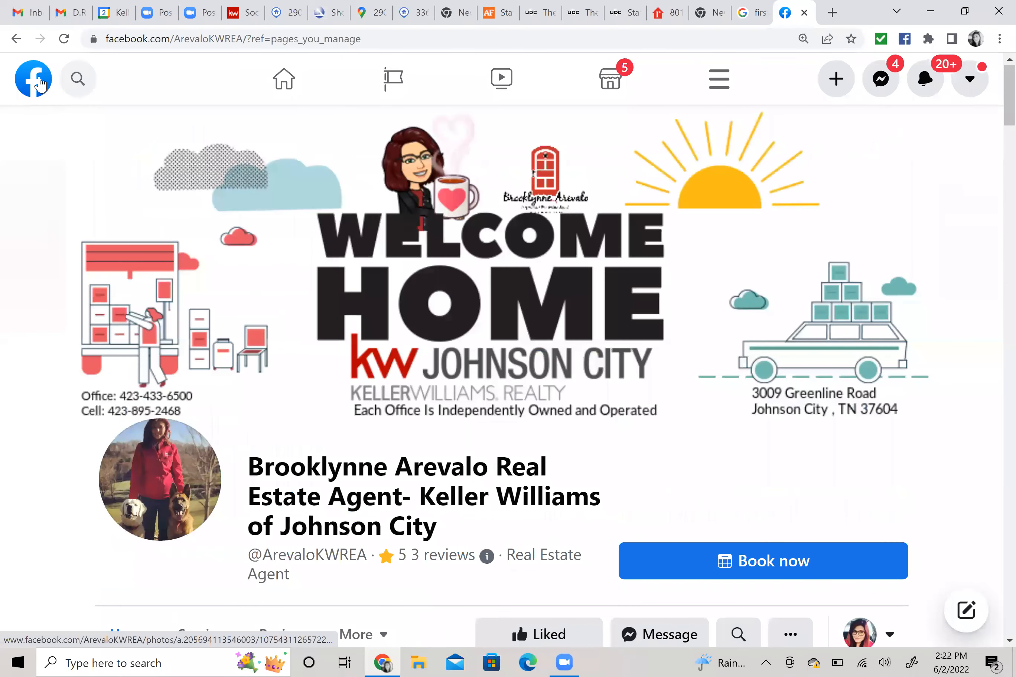
Go to your personal profile timeline and find yesterday's share of the Just Listed post.
left_click(282, 82)
left_click(87, 350)
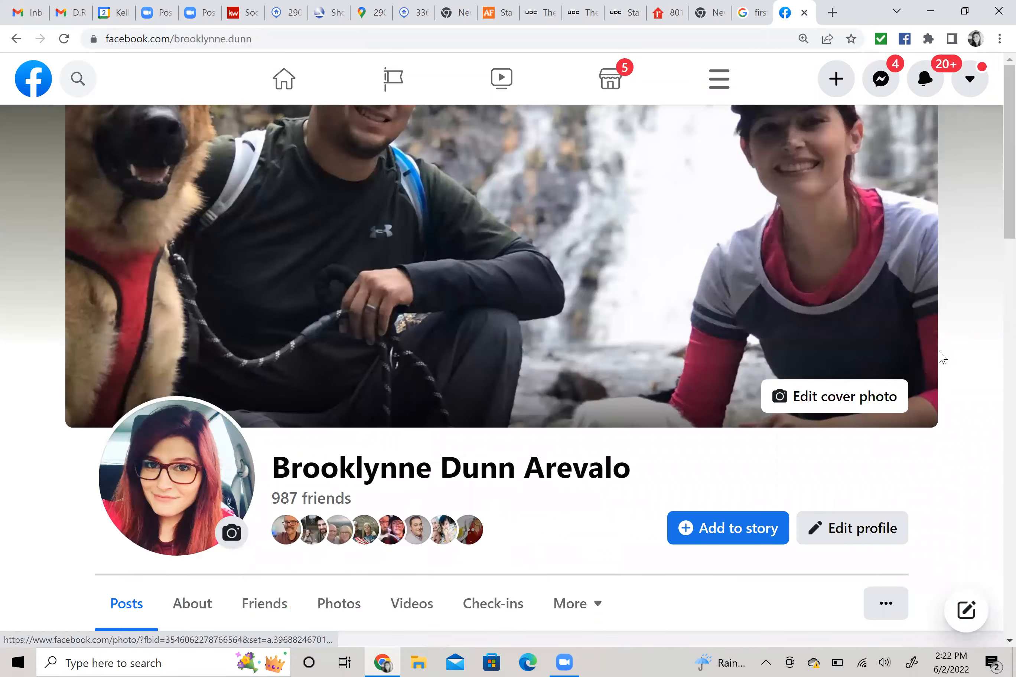
scroll(945, 353, "down", 10)
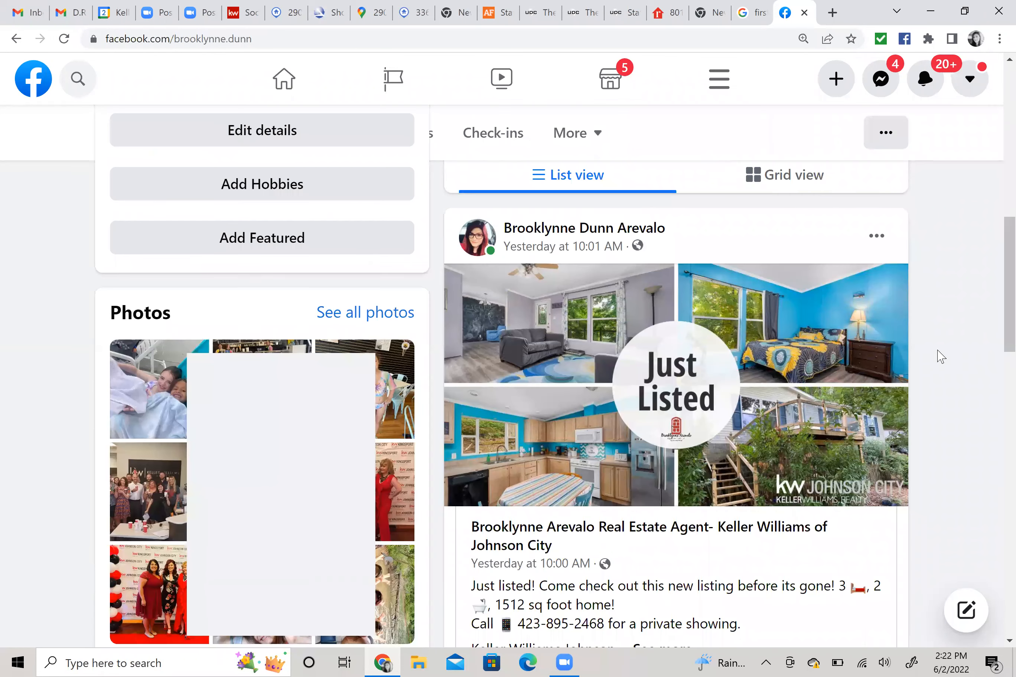
scroll(940, 356, "down", 2)
scroll(936, 356, "up", 2)
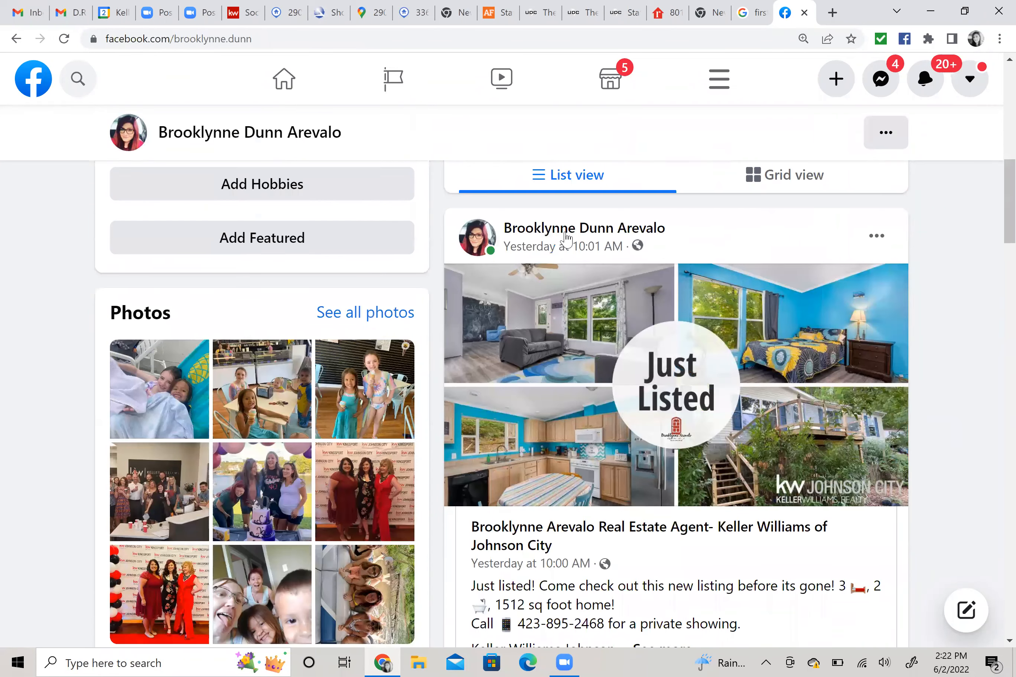
scroll(743, 463, "down", 2)
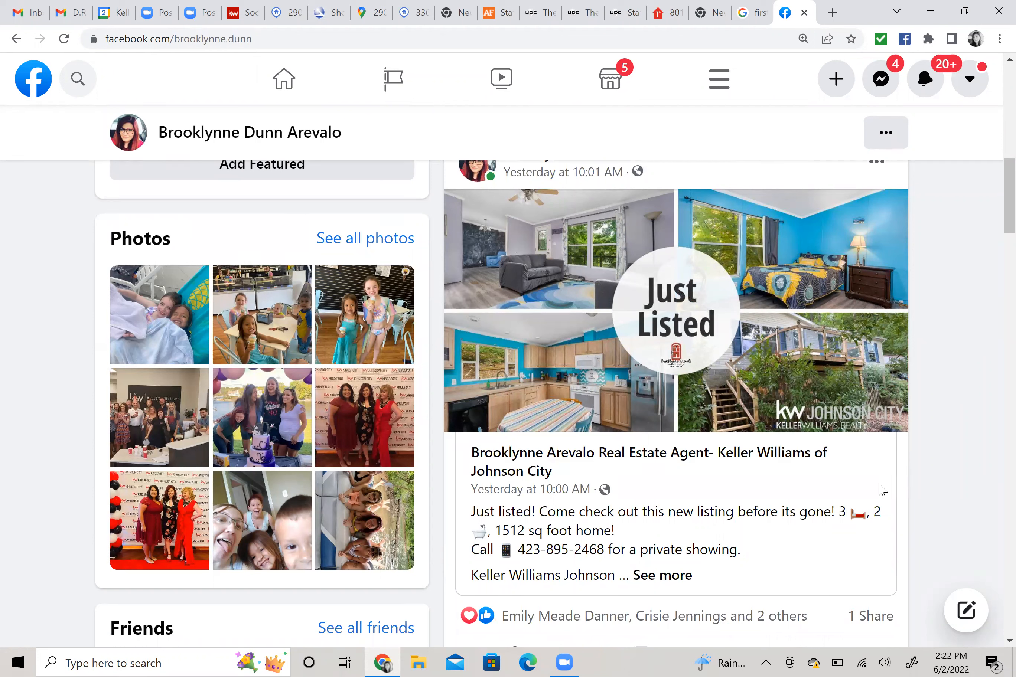
scroll(996, 387, "up", 2)
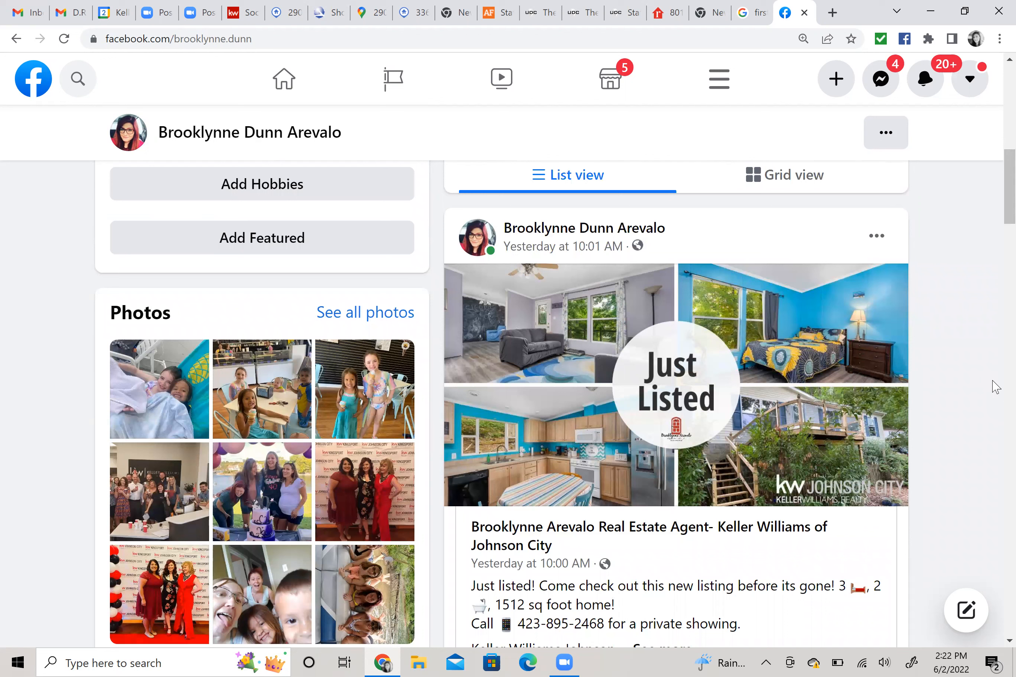